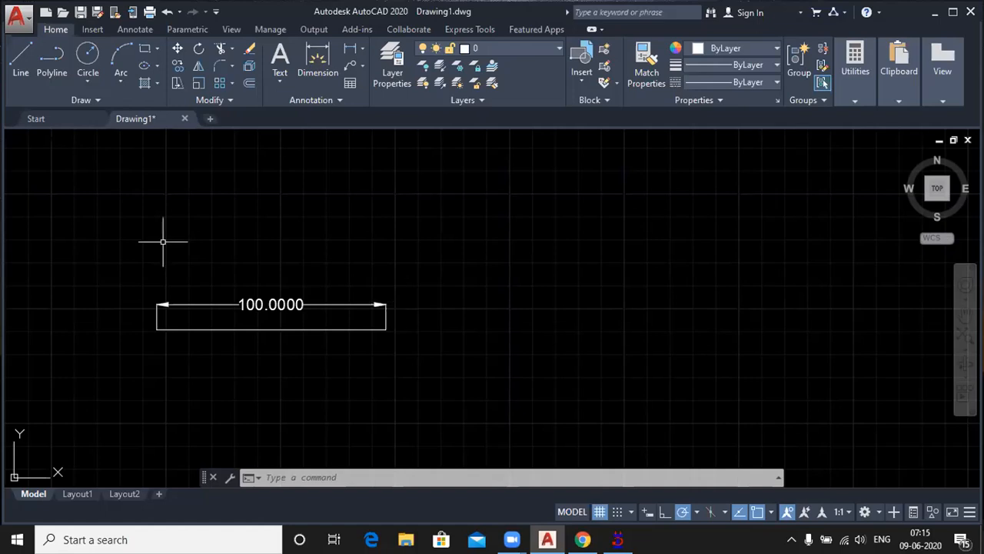
Step: Delete the horizontal line together with its 100 dimension from the drawing
{"action": "left_click_drag", "start_coordinate": [163, 241], "coordinate": [451, 395]}
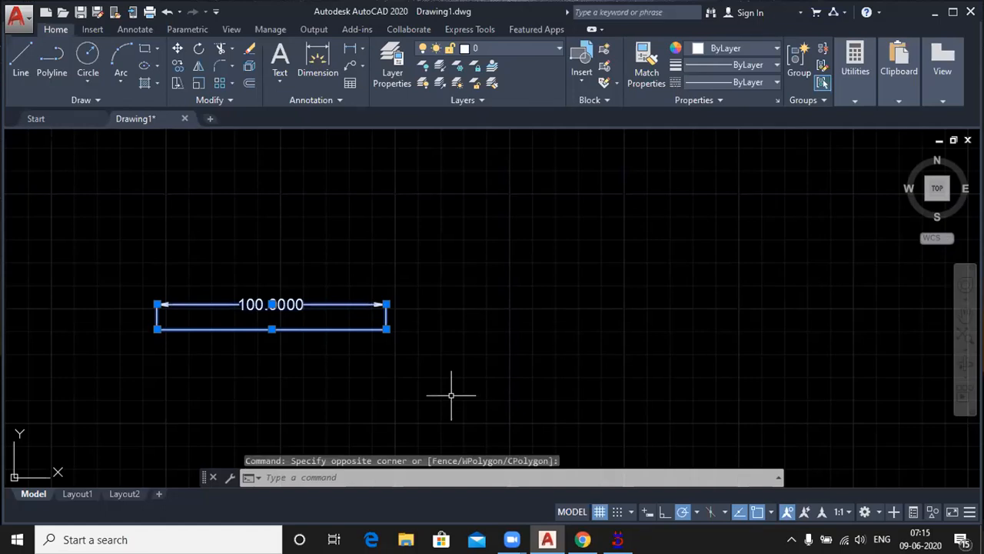
{"action": "key", "text": "Delete"}
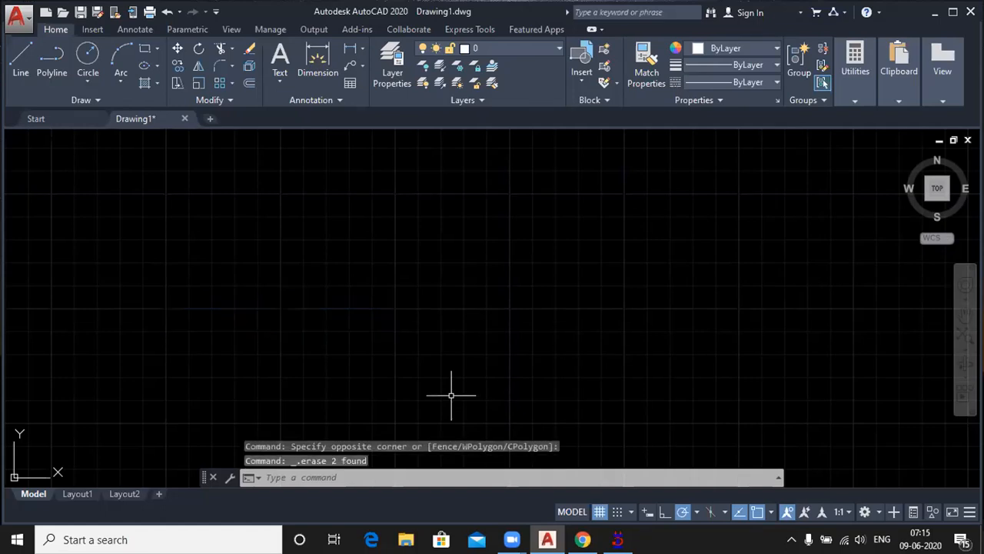
{"action": "left_click", "coordinate": [21, 61]}
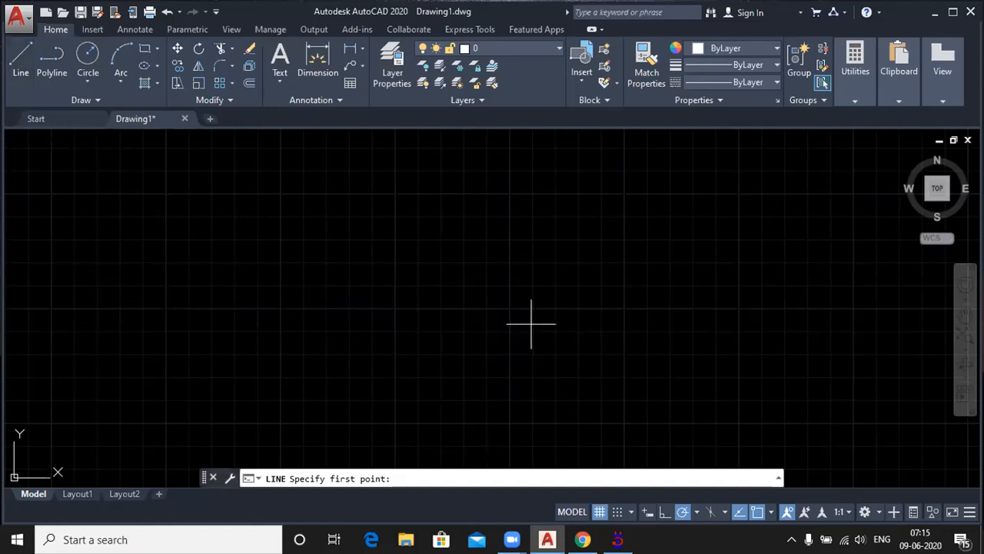
{"action": "key", "text": "Escape"}
Step: Set the drawing's length units to Decimal with a precision of 0
{"action": "type", "text": "un"}
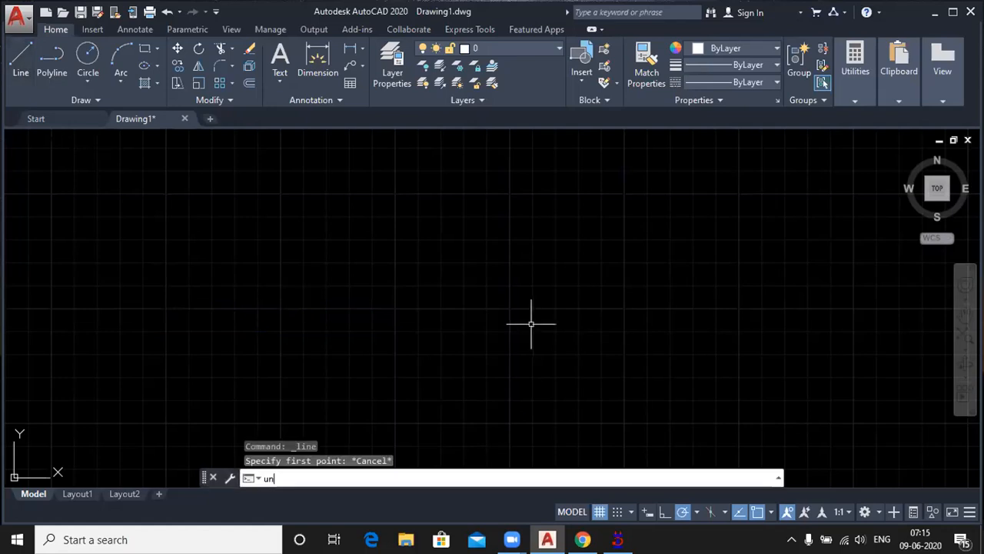
{"action": "key", "text": "Return"}
{"action": "left_click", "coordinate": [451, 169]}
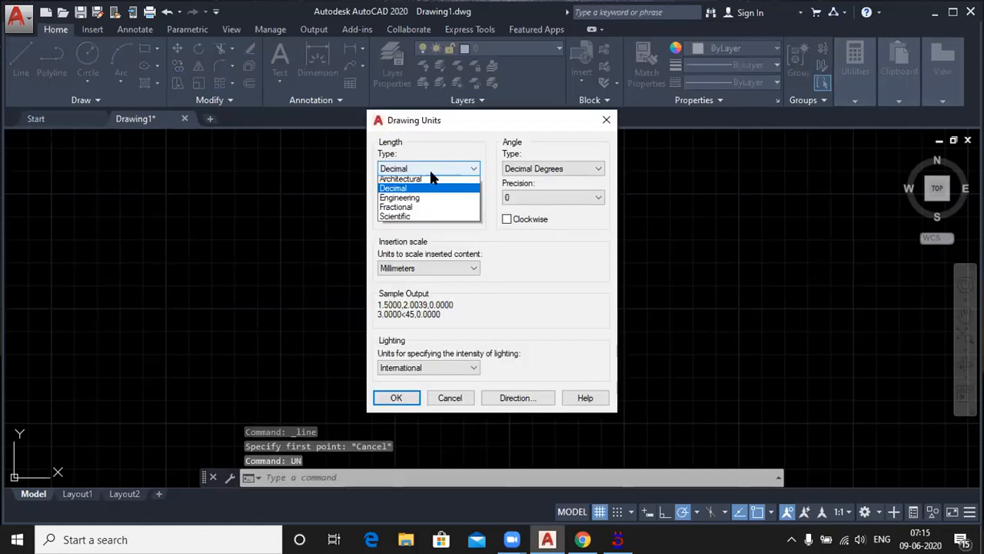
{"action": "left_click", "coordinate": [429, 193]}
{"action": "left_click", "coordinate": [420, 199]}
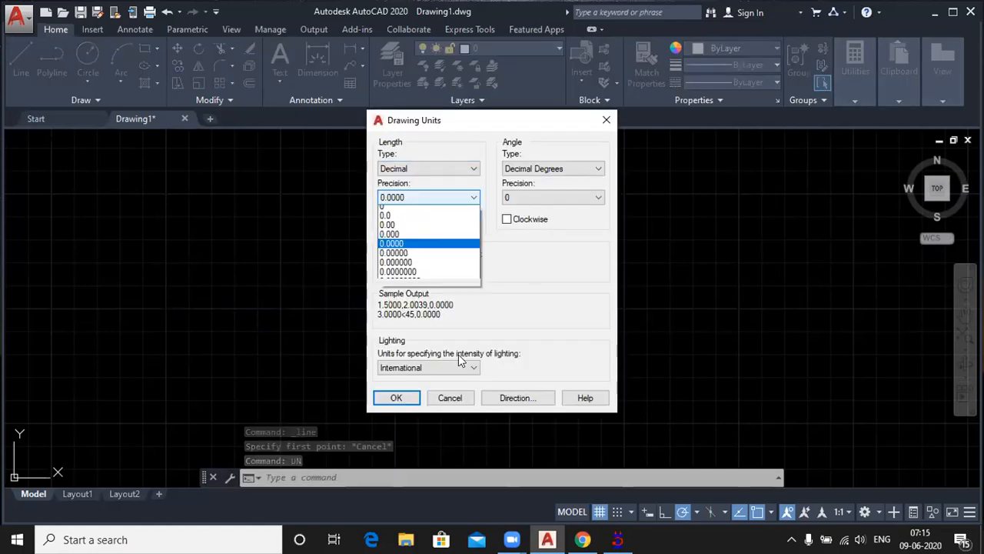
{"action": "left_click", "coordinate": [392, 208]}
{"action": "left_click", "coordinate": [396, 397]}
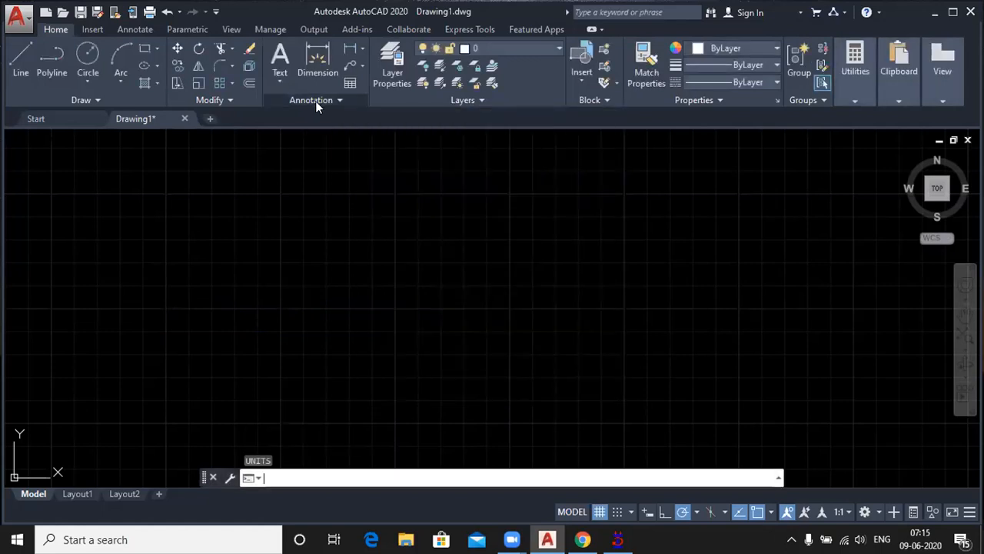
Step: Set the insertion scale of the drawing units to Inches
{"action": "key", "text": "Return"}
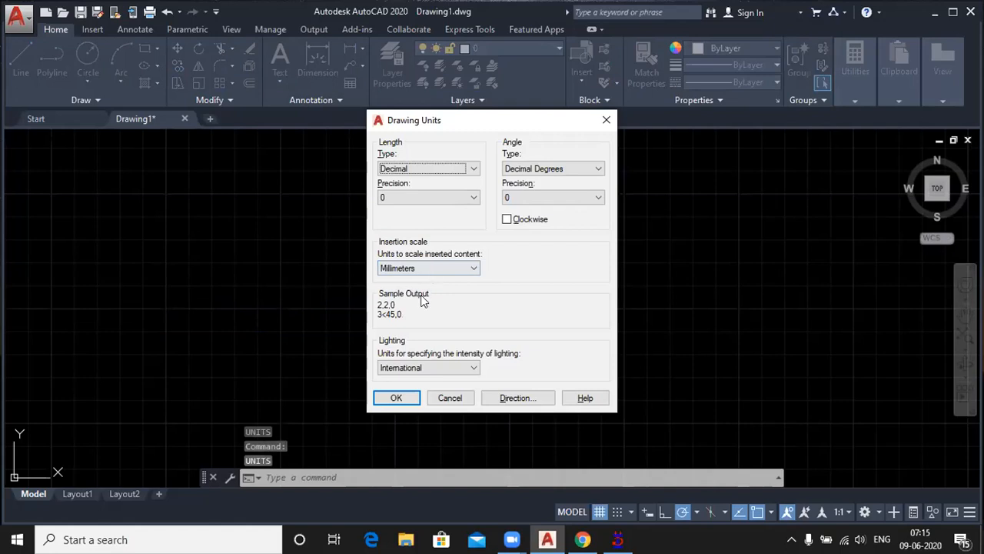
{"action": "left_click", "coordinate": [429, 268]}
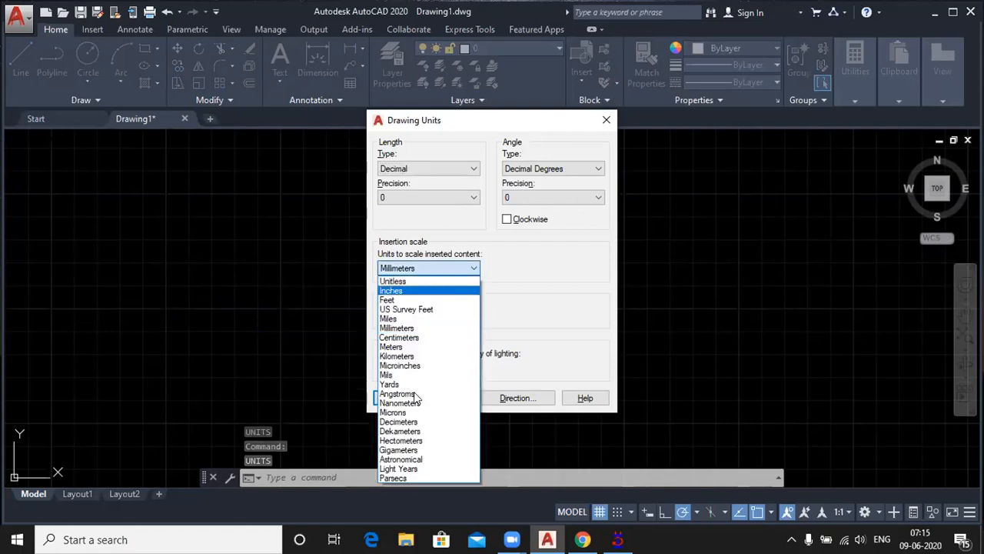
{"action": "left_click", "coordinate": [407, 291]}
{"action": "left_click", "coordinate": [413, 394]}
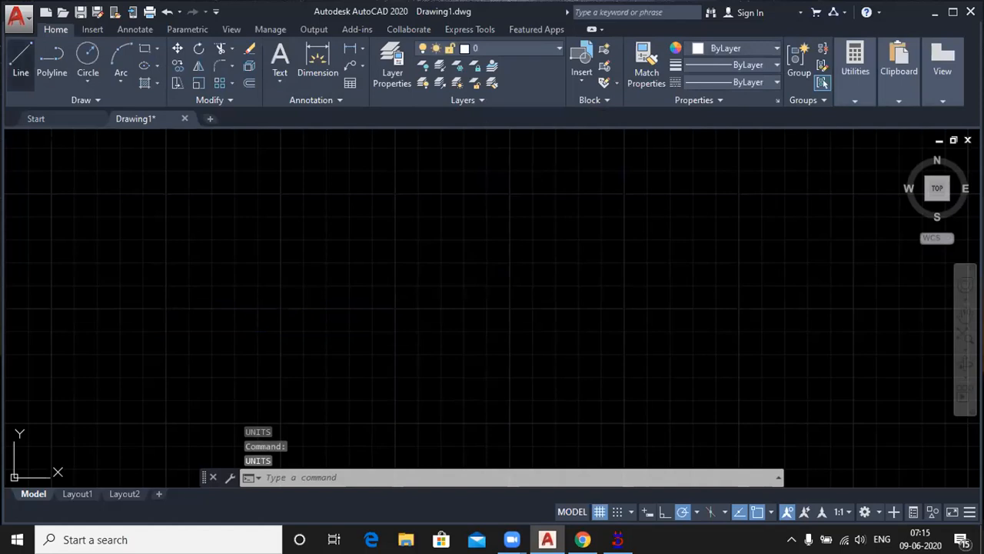
Step: Try to draw a vertical line 3' long in the empty drawing
{"action": "left_click", "coordinate": [21, 58]}
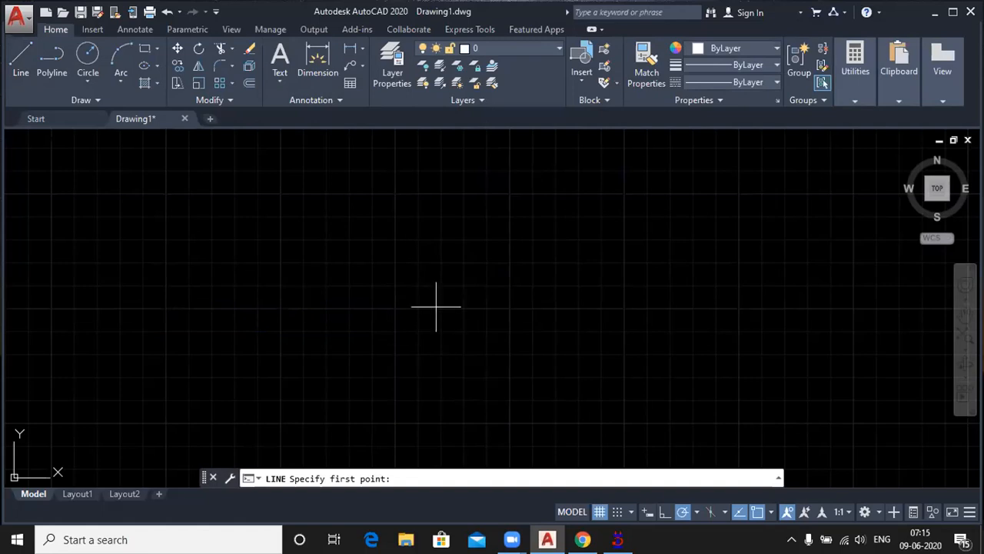
{"action": "left_click", "coordinate": [448, 372]}
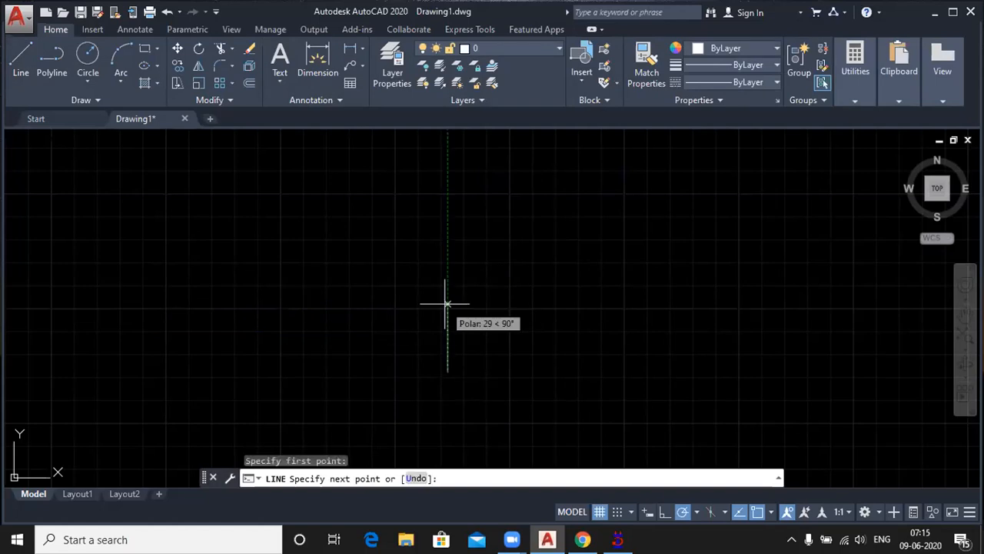
{"action": "type", "text": "3'"}
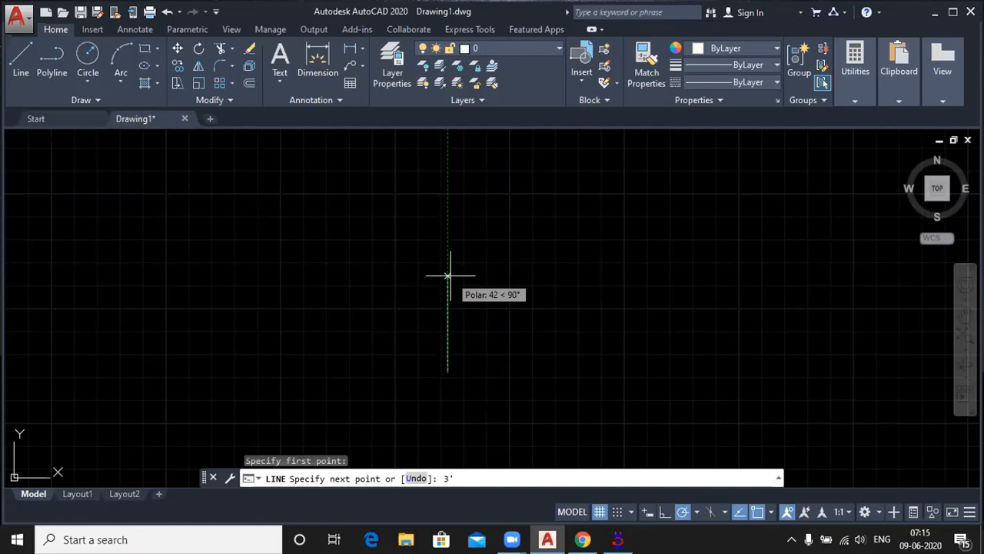
{"action": "key", "text": "Return"}
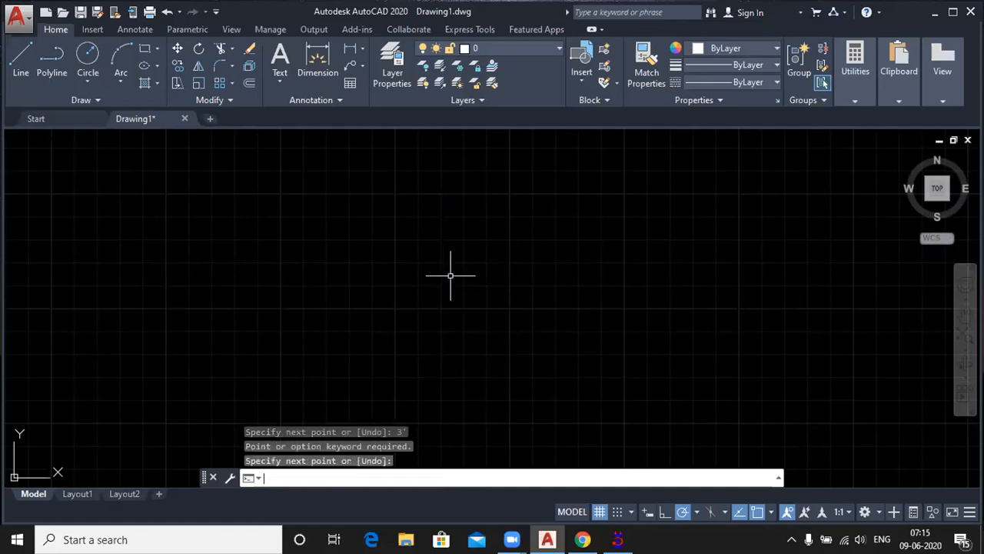
Step: Zoom to the drawing extents and retry the vertical 3' line from a new start point
{"action": "middle_click", "coordinate": [430, 284]}
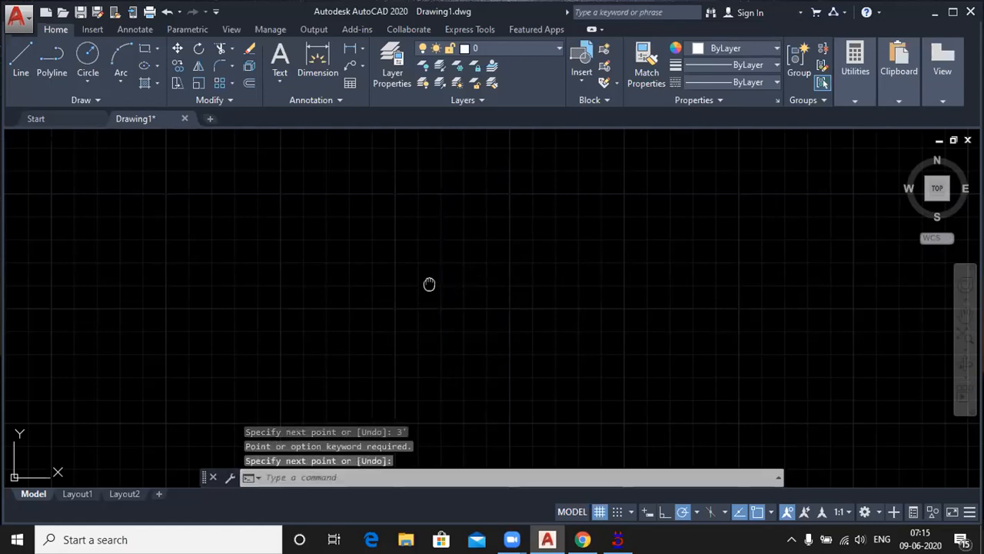
{"action": "middle_click", "coordinate": [429, 284]}
{"action": "scroll", "coordinate": [430, 284], "scroll_direction": "down", "scroll_amount": 5}
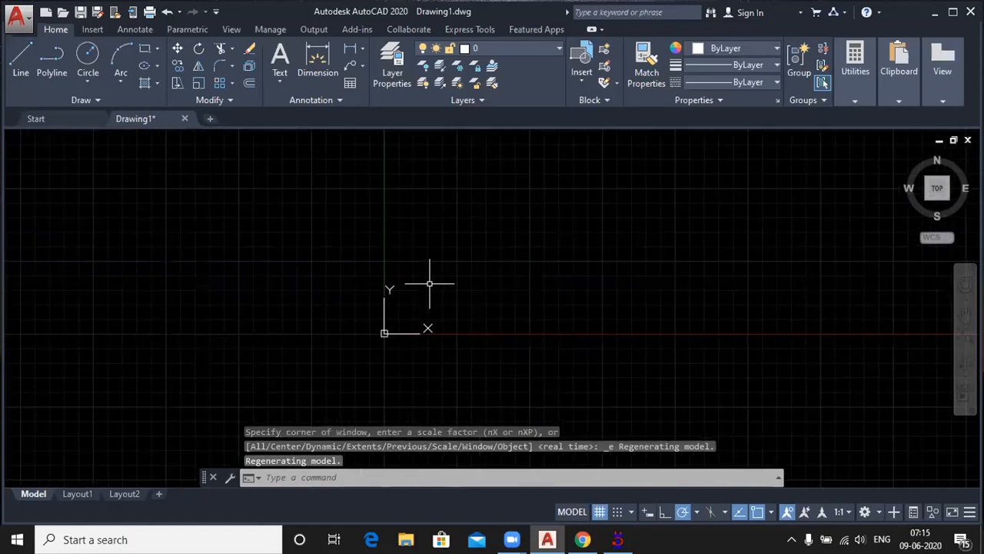
{"action": "middle_click", "coordinate": [430, 284]}
{"action": "middle_click", "coordinate": [430, 284]}
{"action": "left_click", "coordinate": [23, 64]}
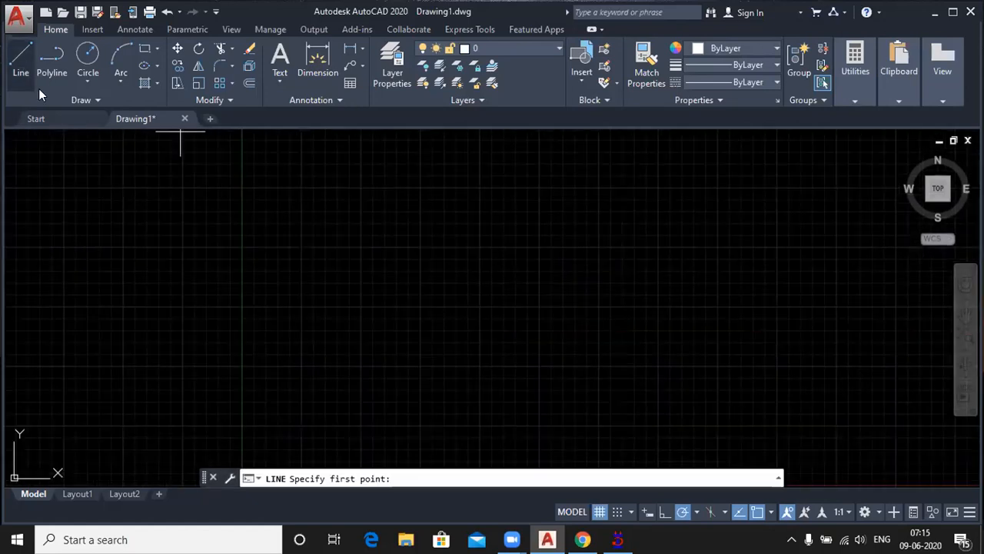
{"action": "left_click", "coordinate": [353, 421]}
{"action": "type", "text": "3'"}
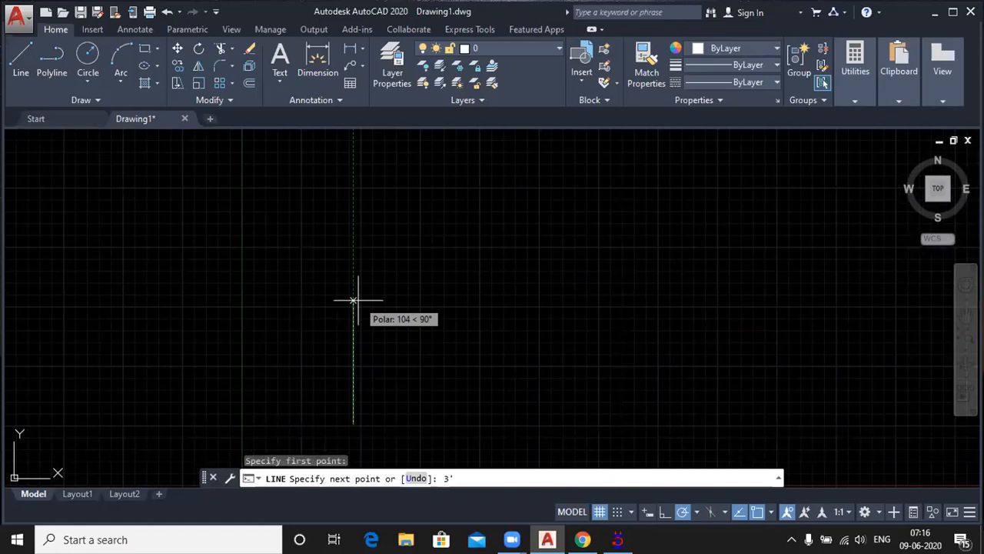
{"action": "key", "text": "Return"}
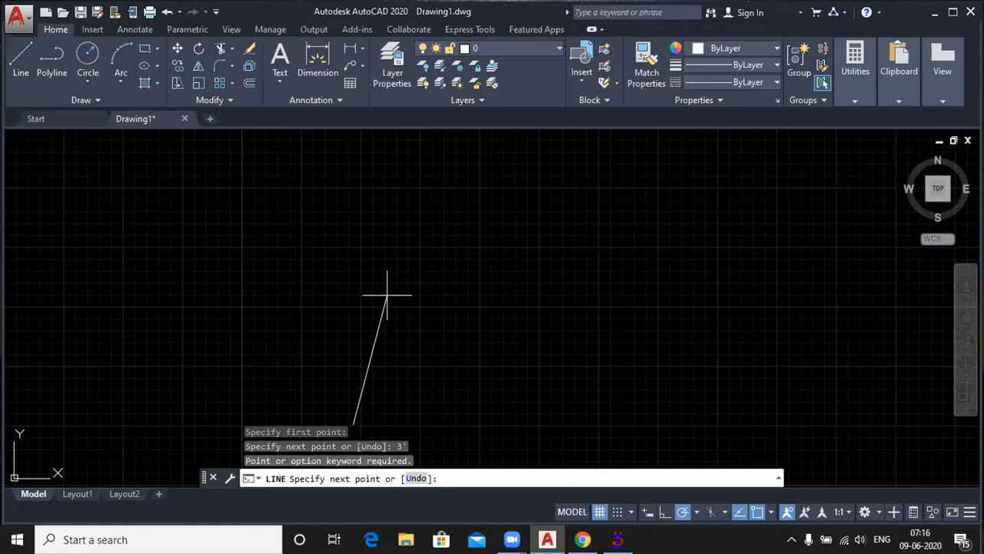
{"action": "key", "text": "Escape"}
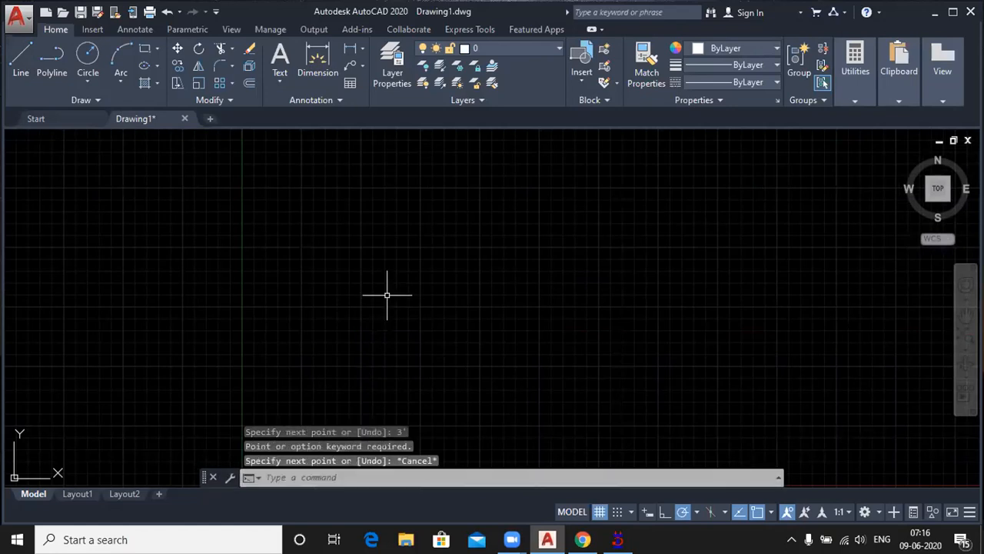
Step: Change the length unit type to Architectural in the drawing units settings
{"action": "type", "text": "UN"}
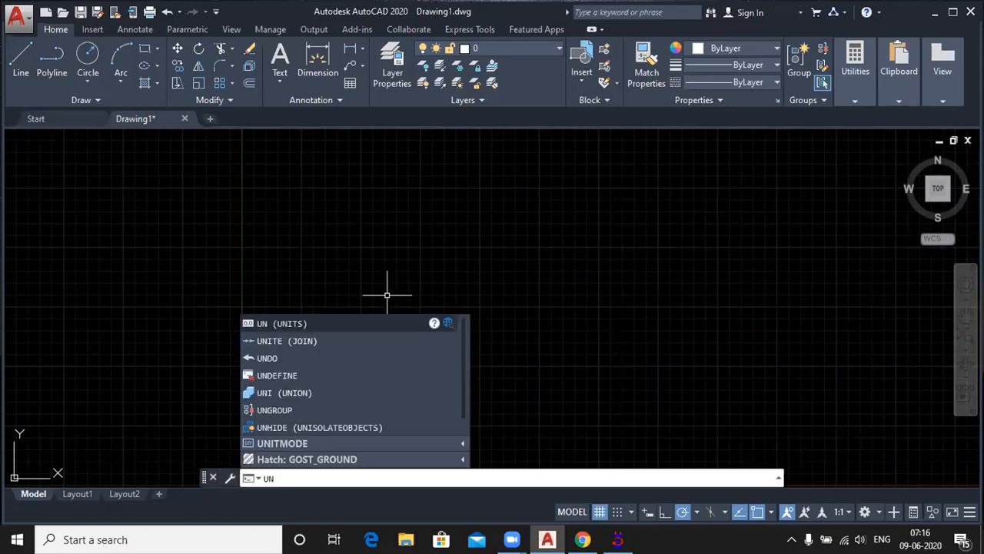
{"action": "key", "text": "Return"}
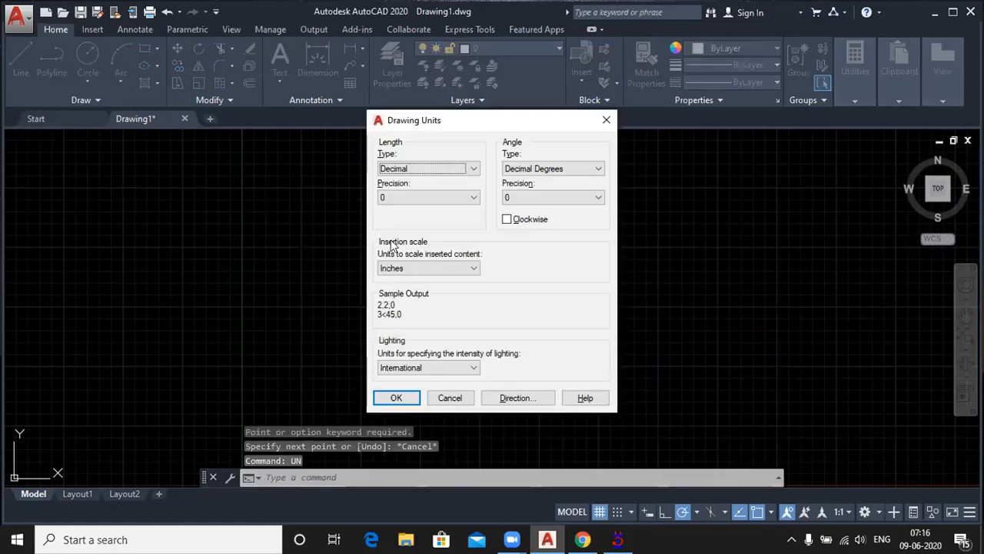
{"action": "left_click", "coordinate": [442, 168]}
{"action": "left_click", "coordinate": [429, 176]}
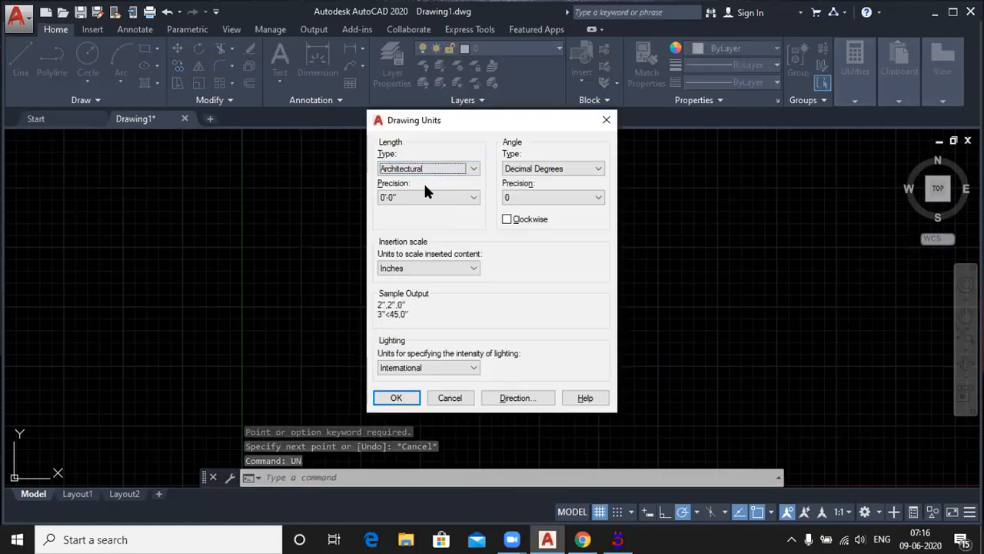
{"action": "left_click", "coordinate": [395, 398]}
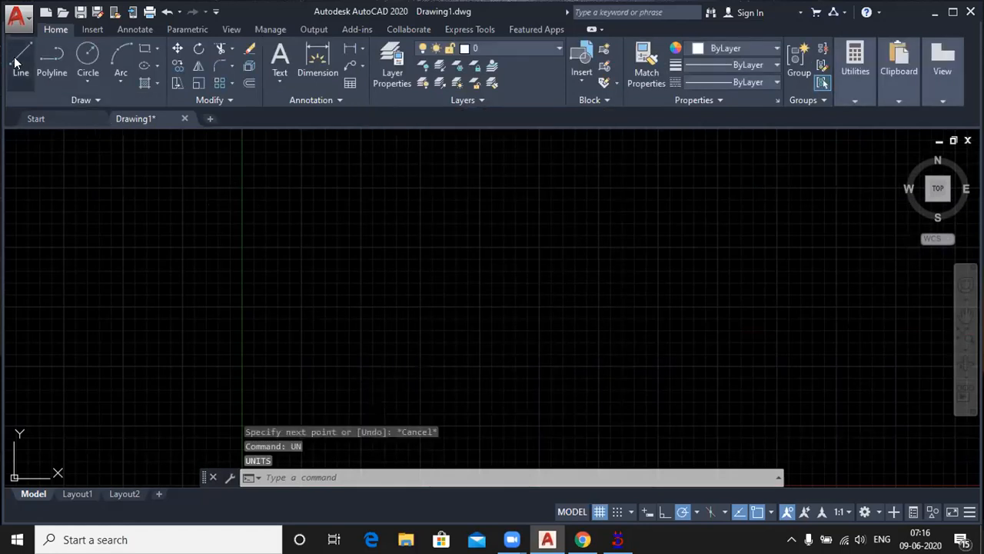
Step: Draw a vertical line 3' long, going upward from a point near the middle of the drawing area
{"action": "left_click", "coordinate": [21, 57]}
{"action": "left_click", "coordinate": [395, 363]}
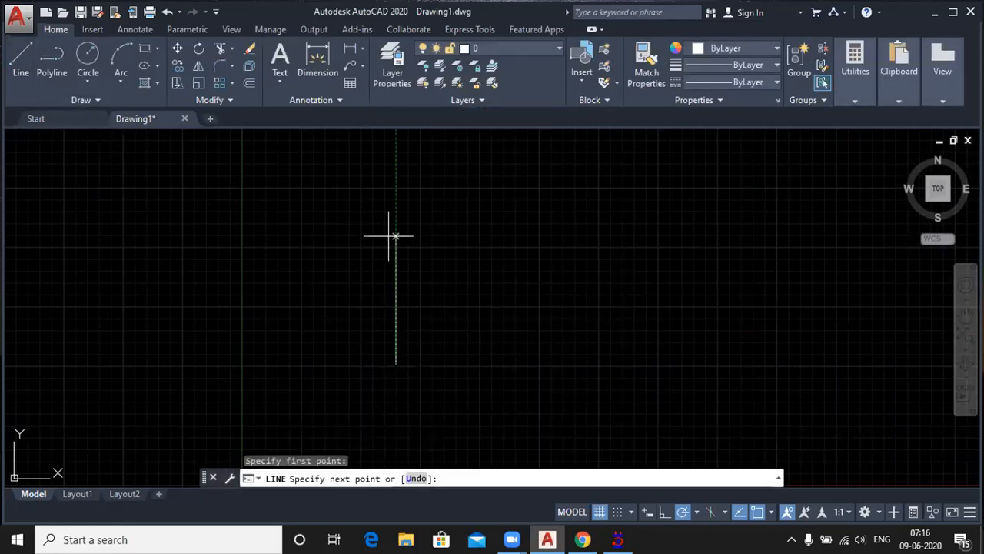
{"action": "type", "text": "3'"}
{"action": "key", "text": "Return"}
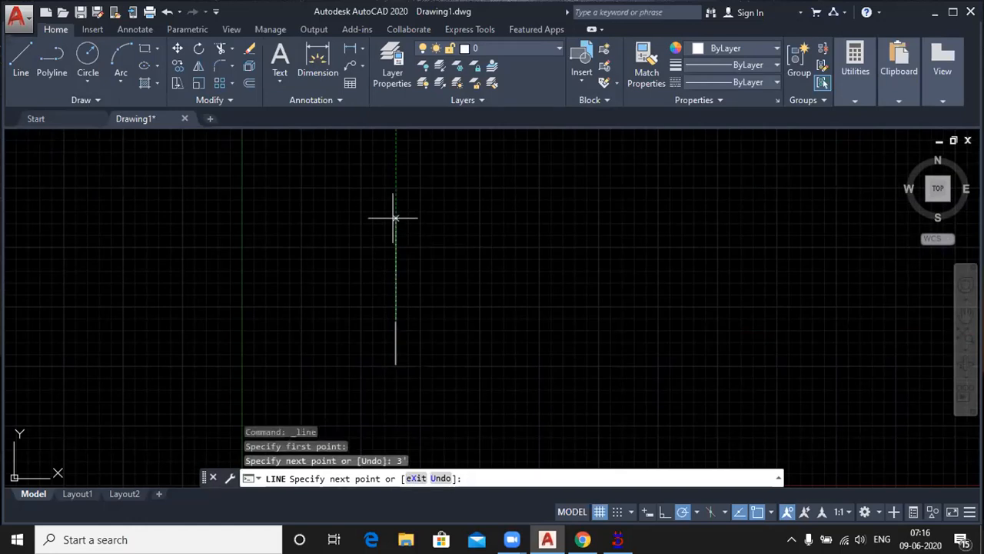
{"action": "key", "text": "Return"}
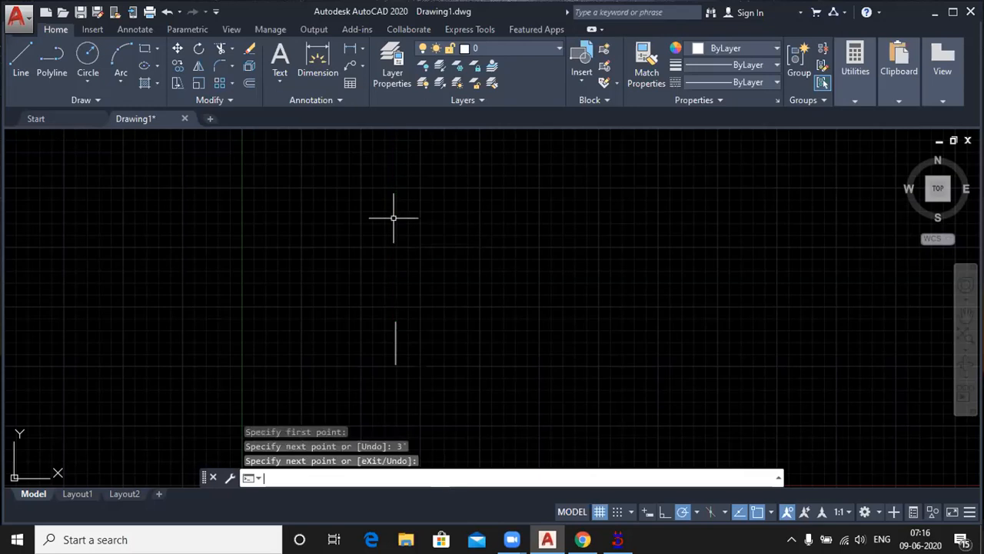
Step: Draw a horizontal line 3' long, going right from the lower end of the vertical line
{"action": "key", "text": "Return"}
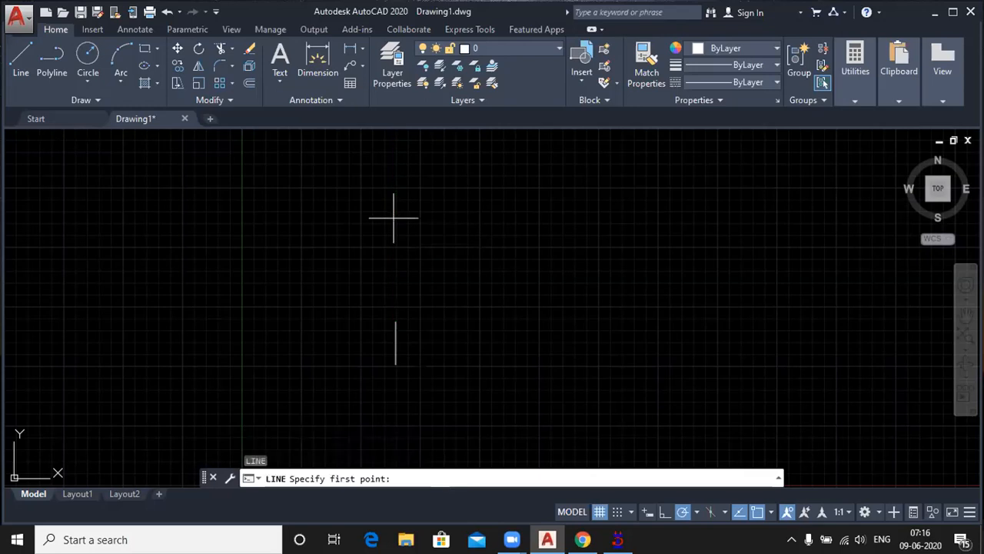
{"action": "left_click", "coordinate": [395, 364]}
{"action": "type", "text": "3'"}
{"action": "key", "text": "Return"}
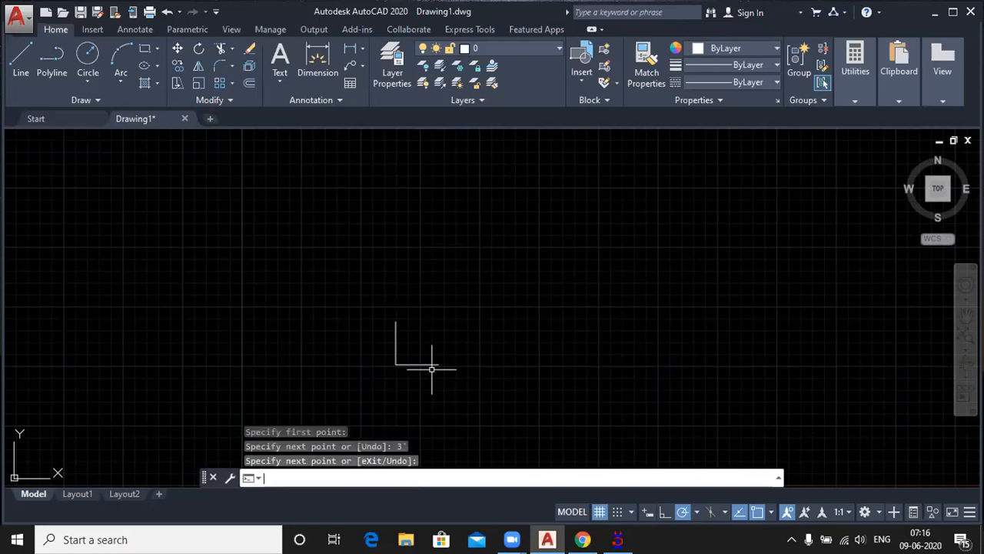
{"action": "key", "text": "Return"}
Step: Draw a circle centred on the corner of the two lines, with its radius reaching the horizontal line's free end
{"action": "scroll", "coordinate": [406, 369], "scroll_direction": "up", "scroll_amount": 2}
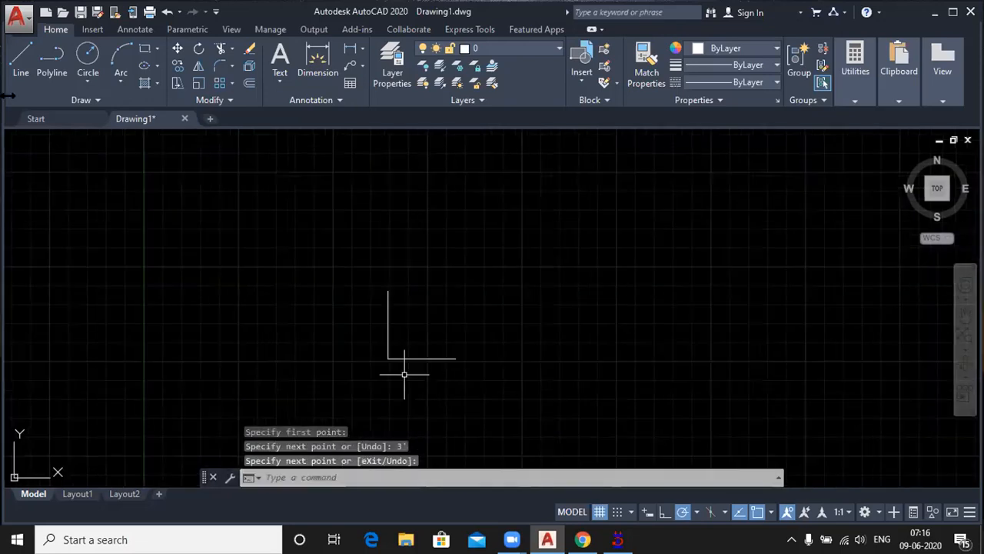
{"action": "left_click", "coordinate": [92, 78]}
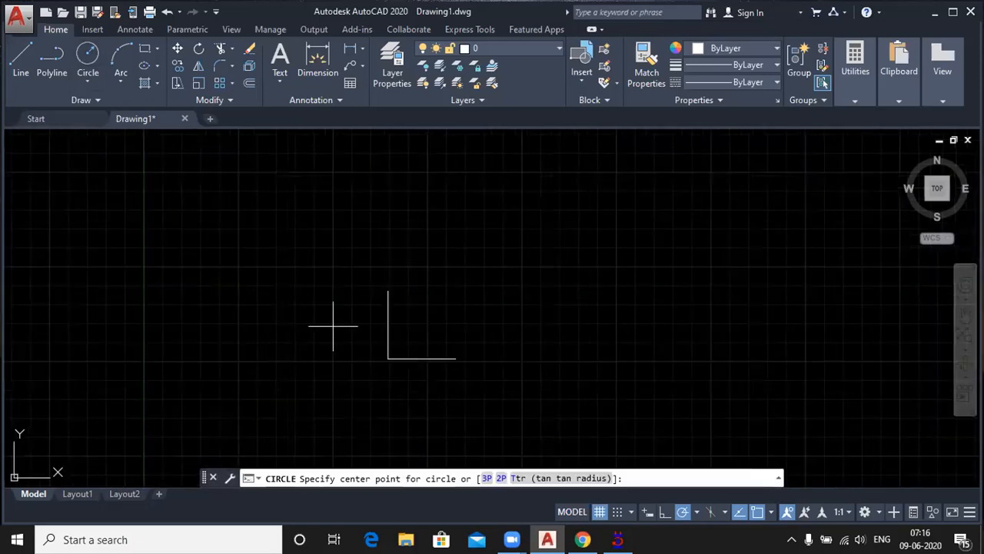
{"action": "left_click", "coordinate": [388, 359]}
{"action": "left_click", "coordinate": [455, 358]}
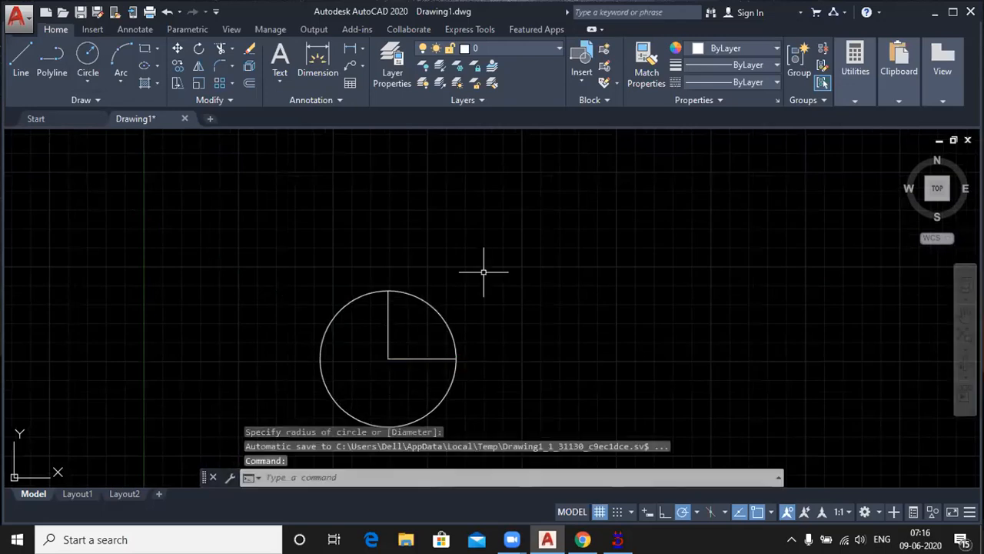
Step: Trim the circle outside the two lines, keeping only the quarter arc between their free ends
{"action": "type", "text": "tr"}
{"action": "key", "text": "Return"}
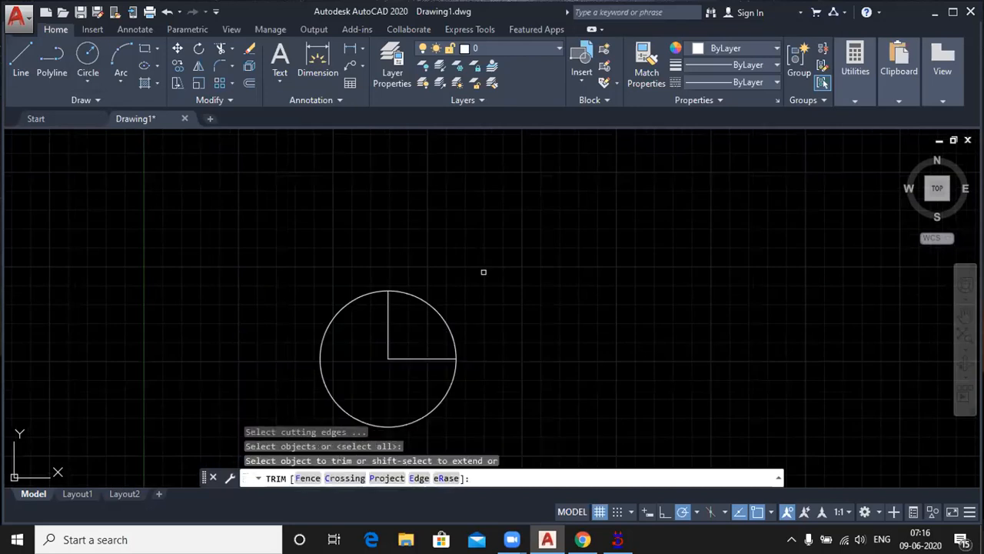
{"action": "left_click", "coordinate": [435, 406]}
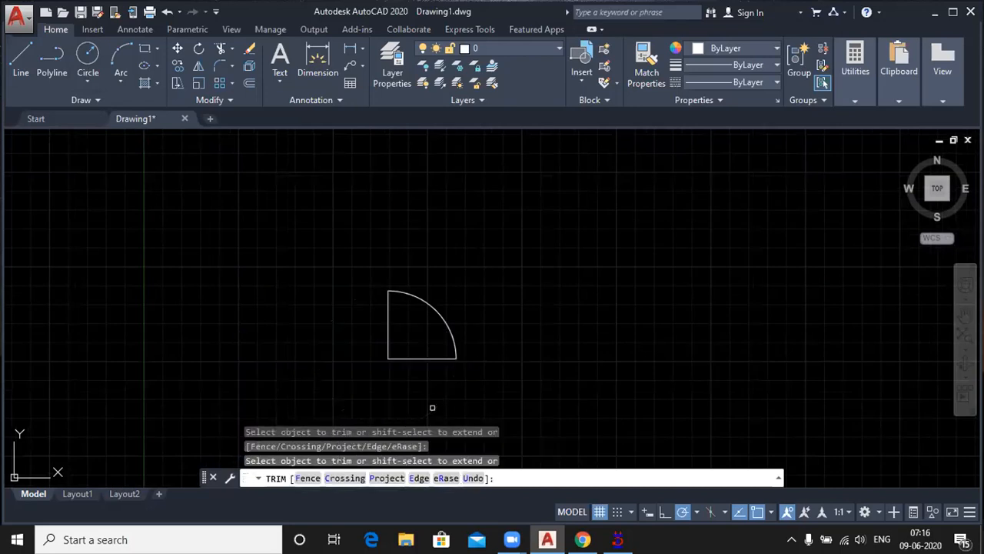
Step: Draw lines from the vertical line's upper end 2" left, down to its lower end's level, and back to that end, forming a thin door leaf
{"action": "left_click", "coordinate": [23, 64]}
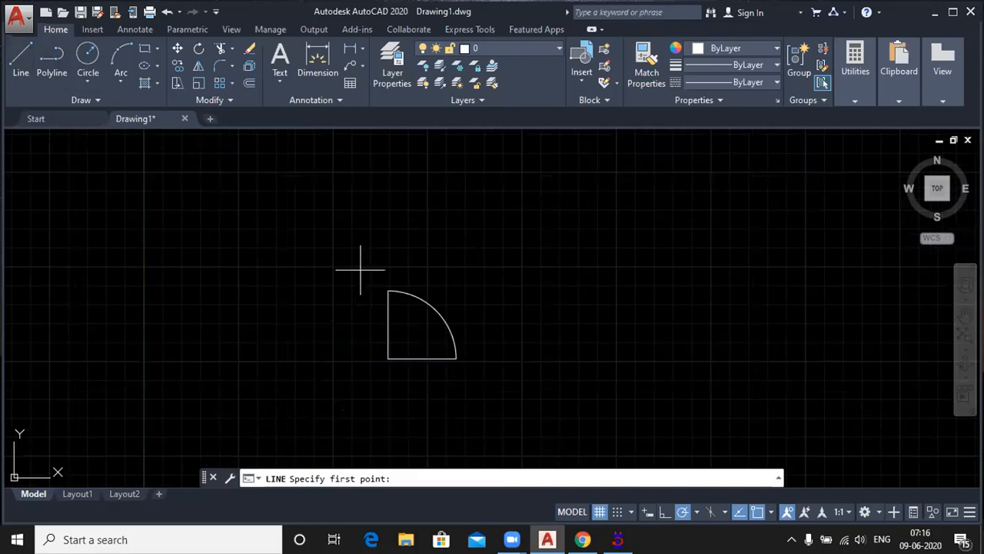
{"action": "left_click", "coordinate": [388, 291]}
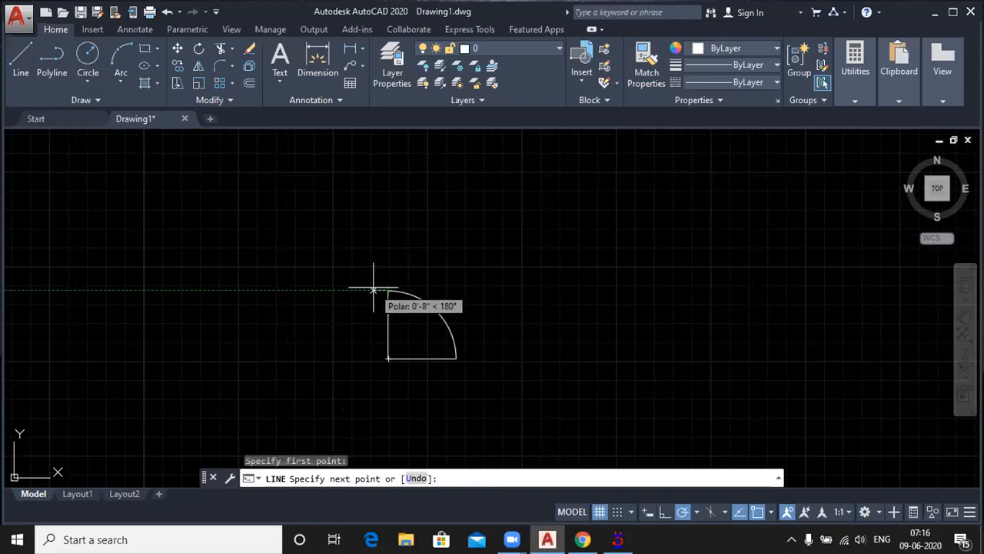
{"action": "type", "text": "2"}
{"action": "key", "text": "Return"}
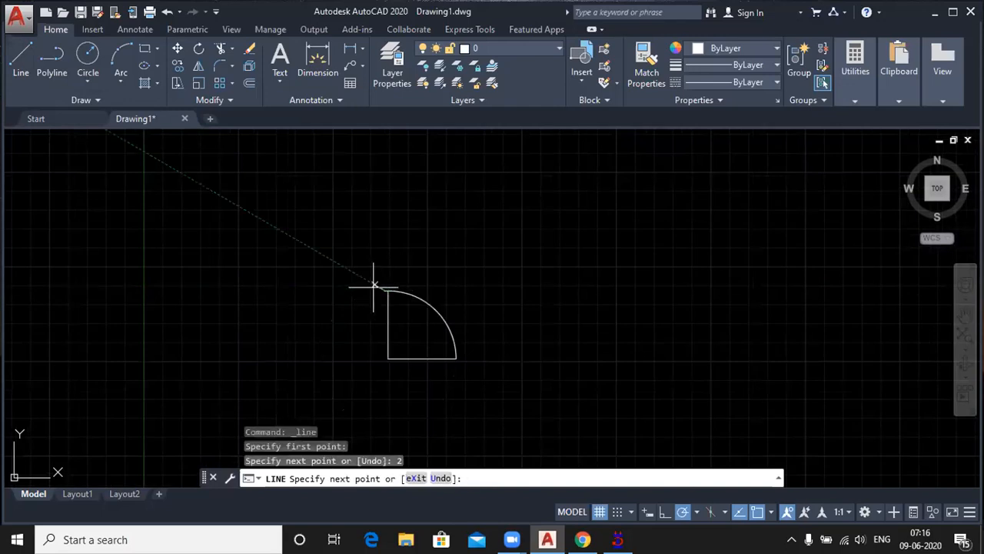
{"action": "scroll", "coordinate": [402, 366], "scroll_direction": "up", "scroll_amount": 4}
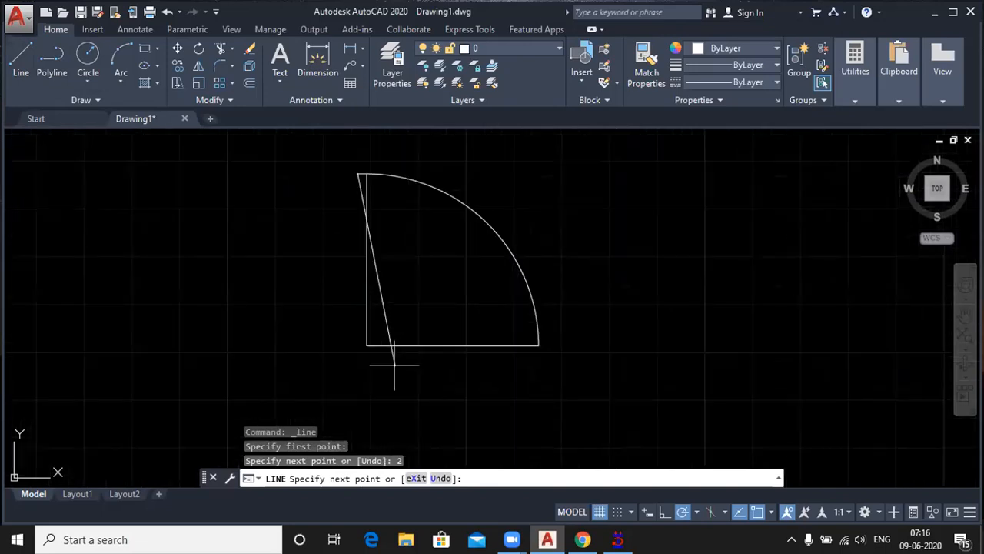
{"action": "left_click", "coordinate": [358, 345]}
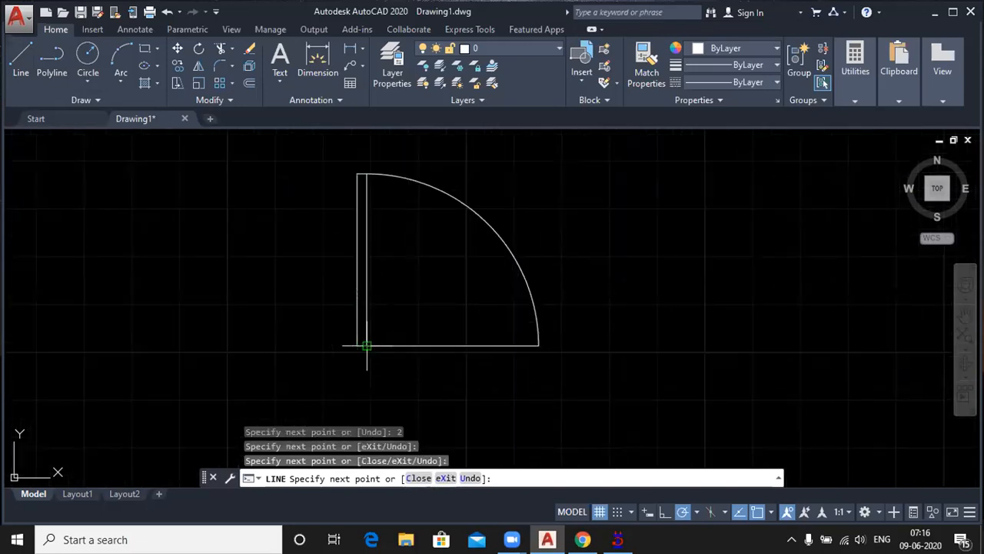
{"action": "key", "text": "Return"}
Step: Erase the horizontal line between the door leaf's lower end and the arc's lower end
{"action": "left_click", "coordinate": [487, 374]}
{"action": "left_click", "coordinate": [443, 303]}
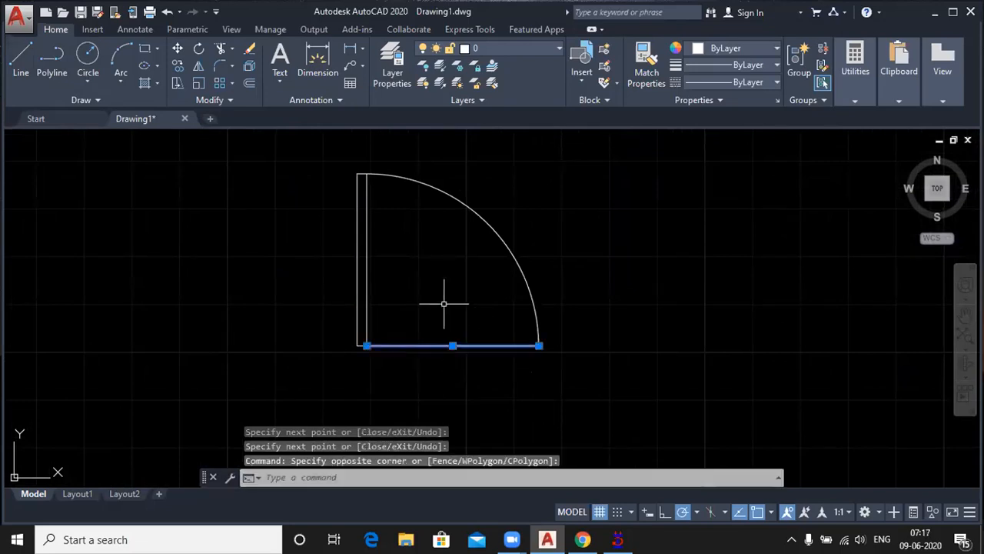
{"action": "key", "text": "Delete"}
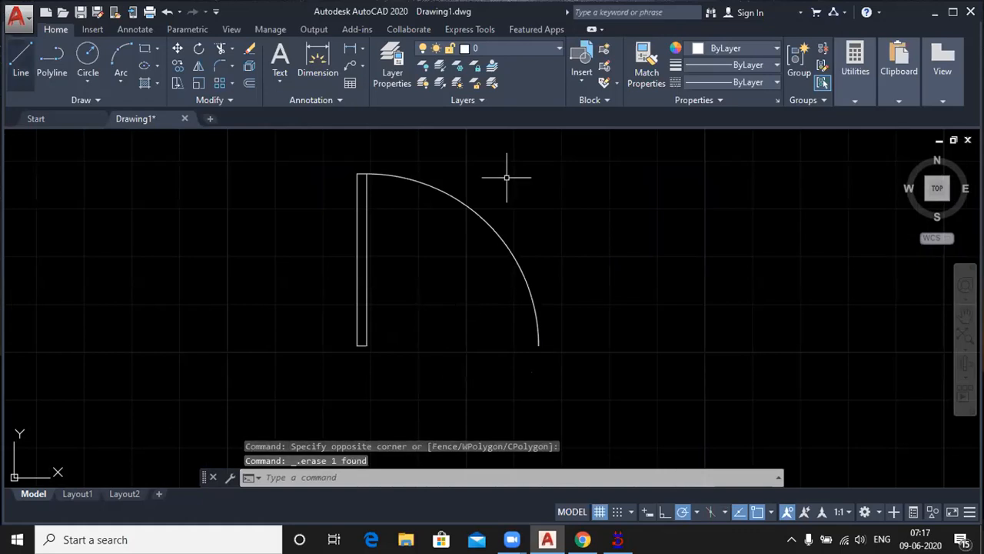
Step: With ortho on, draw an L-shaped jamb from the leaf's lower-left corner: 2" up, 2" left, 4" down, then across and up to its lower-right corner
{"action": "left_click", "coordinate": [19, 61]}
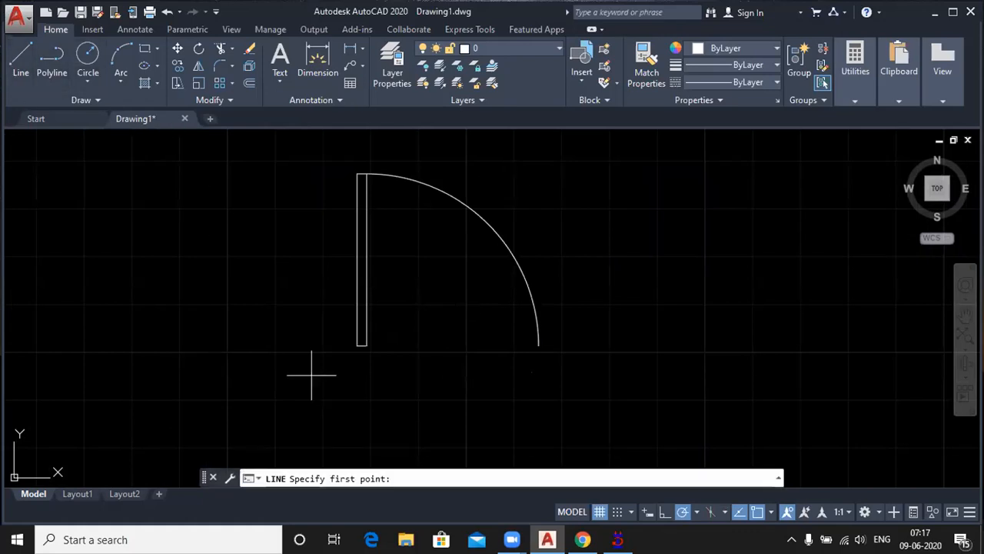
{"action": "left_click", "coordinate": [358, 346]}
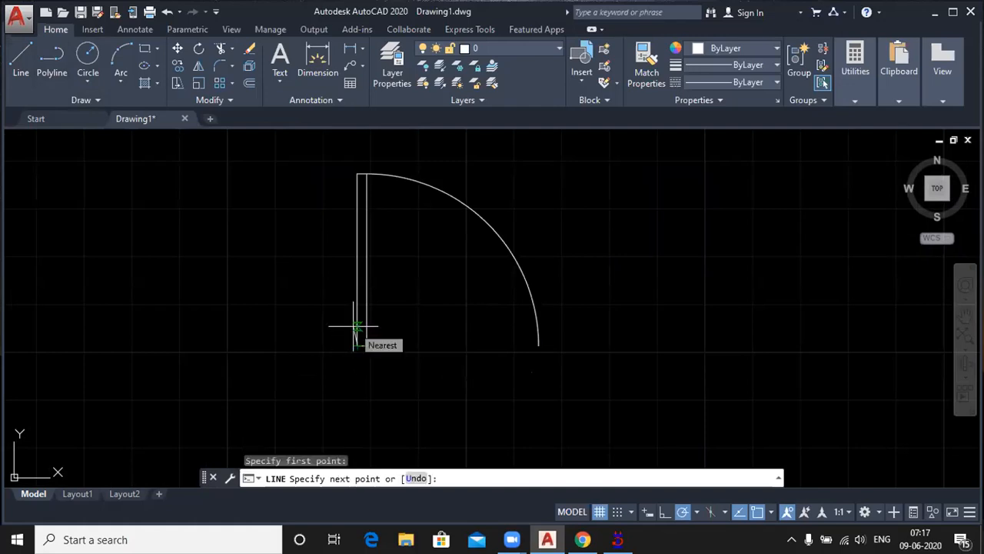
{"action": "key", "text": "F8"}
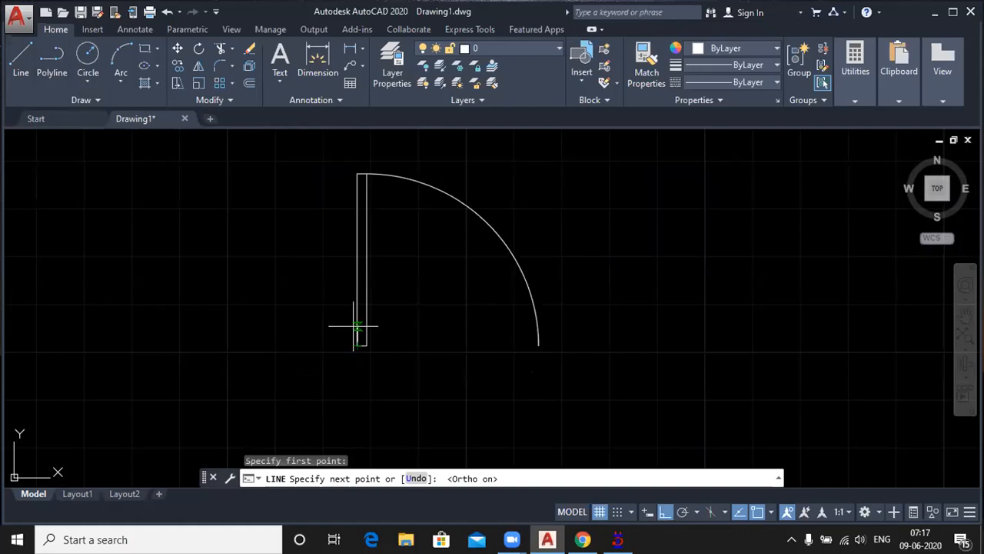
{"action": "type", "text": "2"}
{"action": "key", "text": "Return"}
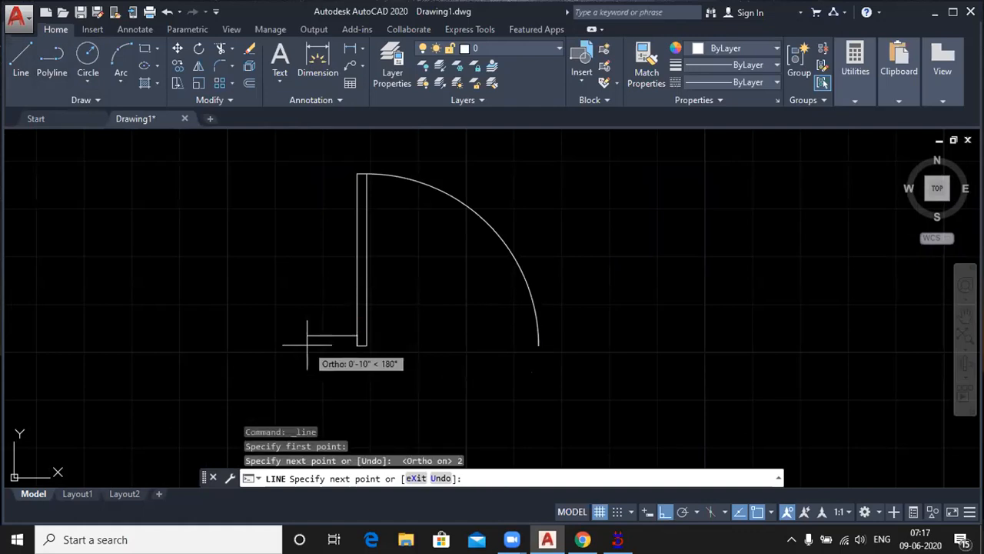
{"action": "type", "text": "2"}
{"action": "key", "text": "Return"}
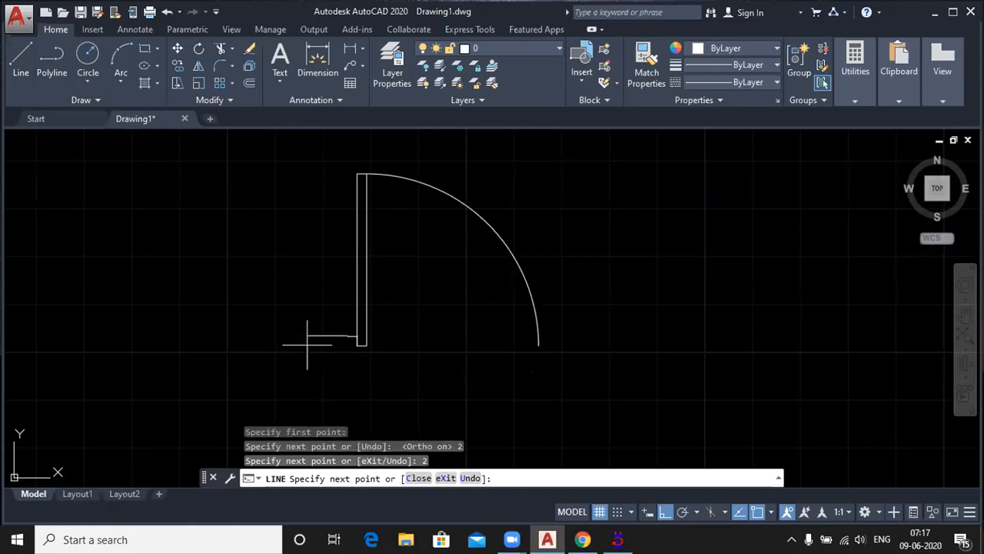
{"action": "type", "text": "4"}
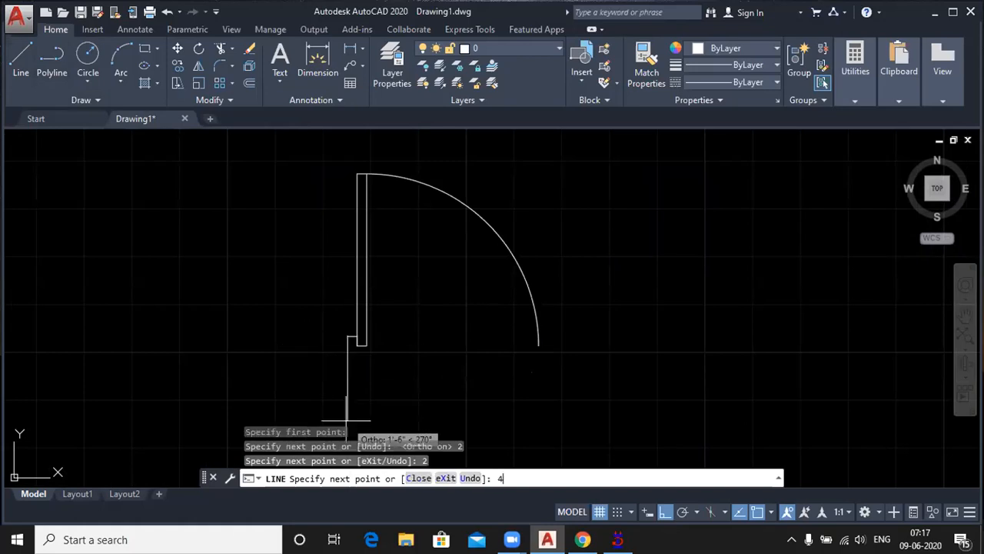
{"action": "key", "text": "Return"}
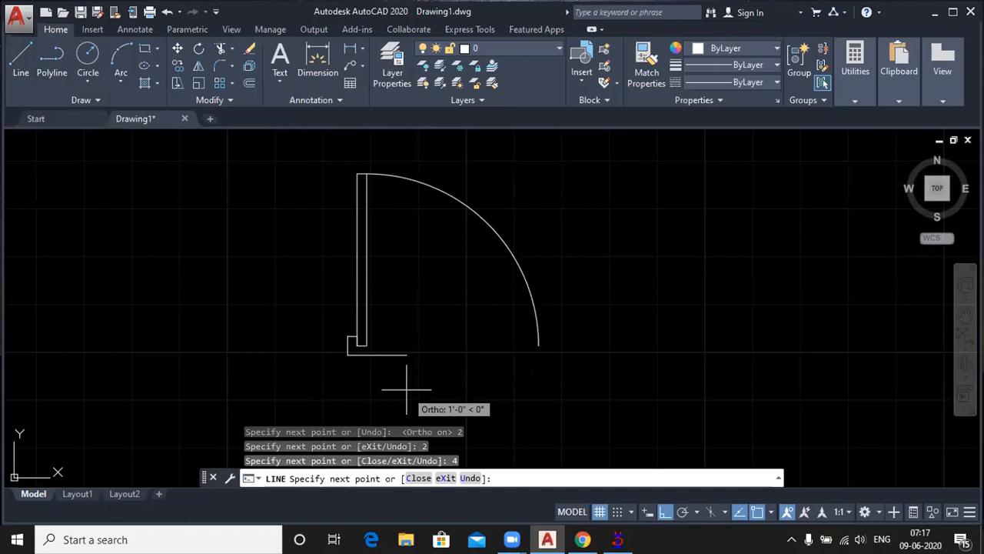
{"action": "left_click", "coordinate": [367, 355]}
{"action": "left_click", "coordinate": [367, 345]}
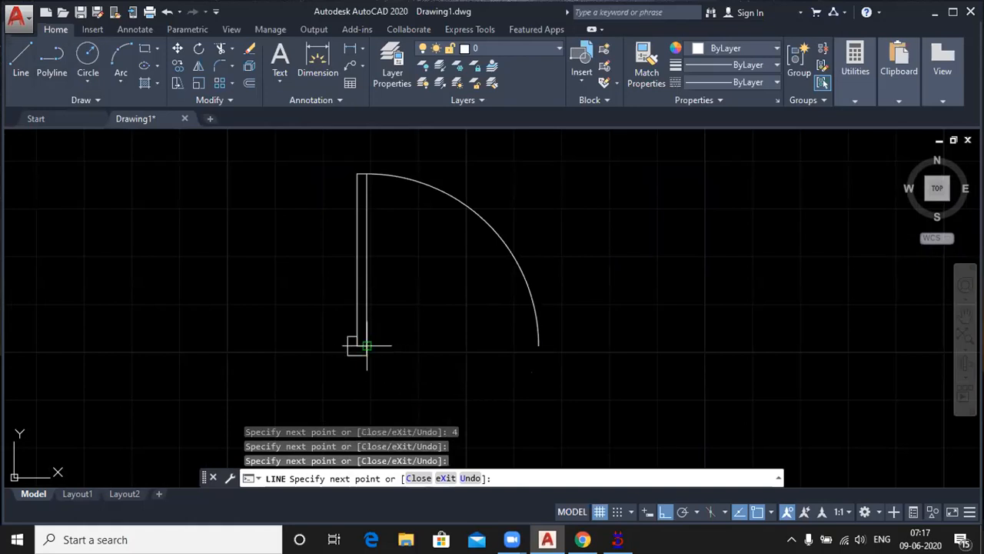
{"action": "key", "text": "Return"}
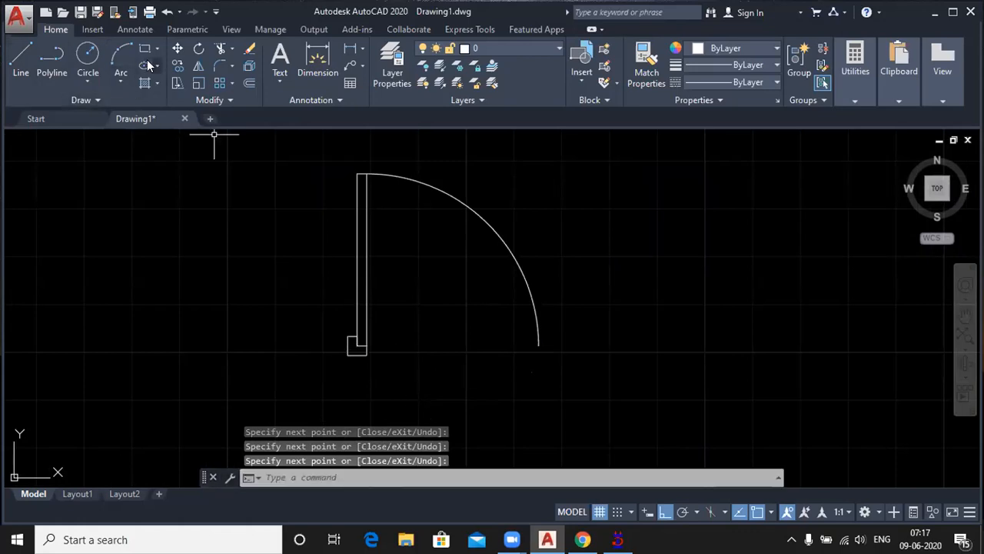
Step: Draw a horizontal line from the door leaf's lower-right corner to the arc's lower end
{"action": "left_click", "coordinate": [20, 58]}
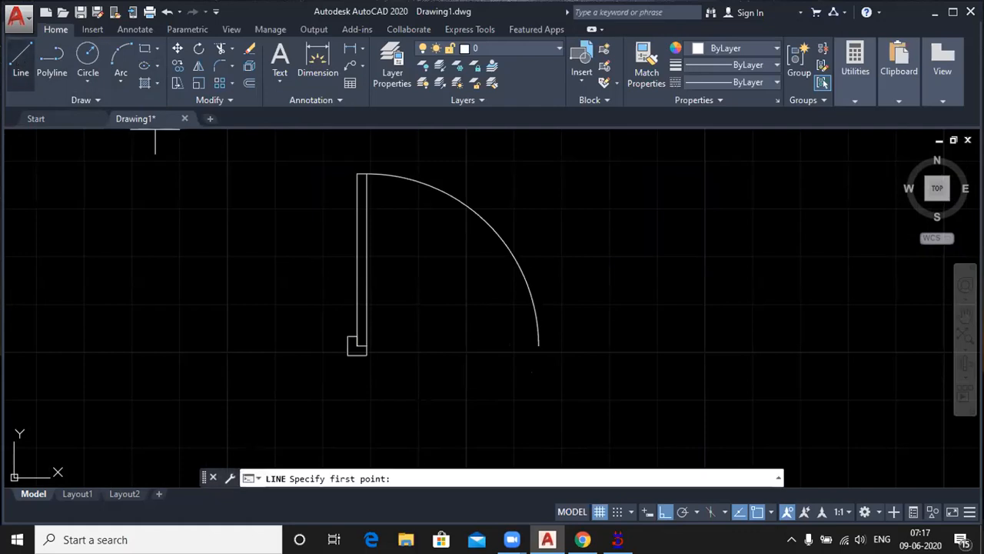
{"action": "left_click", "coordinate": [367, 346]}
{"action": "left_click", "coordinate": [539, 346]}
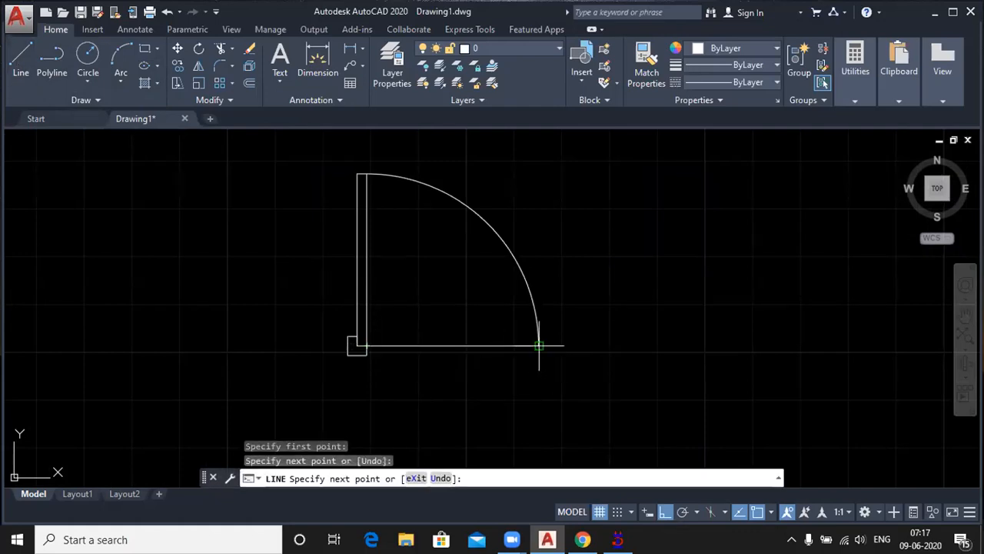
{"action": "key", "text": "Return"}
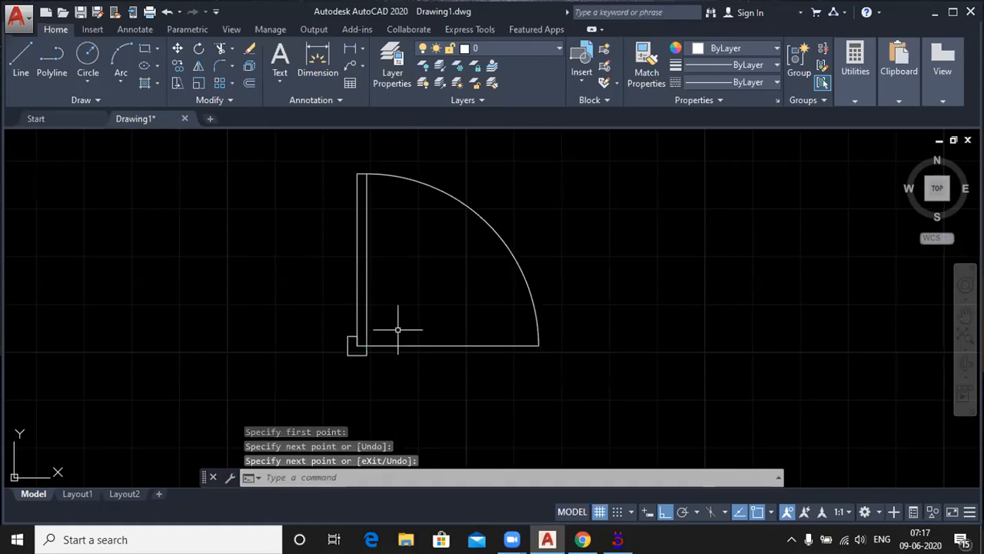
Step: Mirror the jamb about a vertical axis through the horizontal line's midpoint, keeping the original
{"action": "left_click", "coordinate": [315, 324]}
{"action": "left_click", "coordinate": [387, 369]}
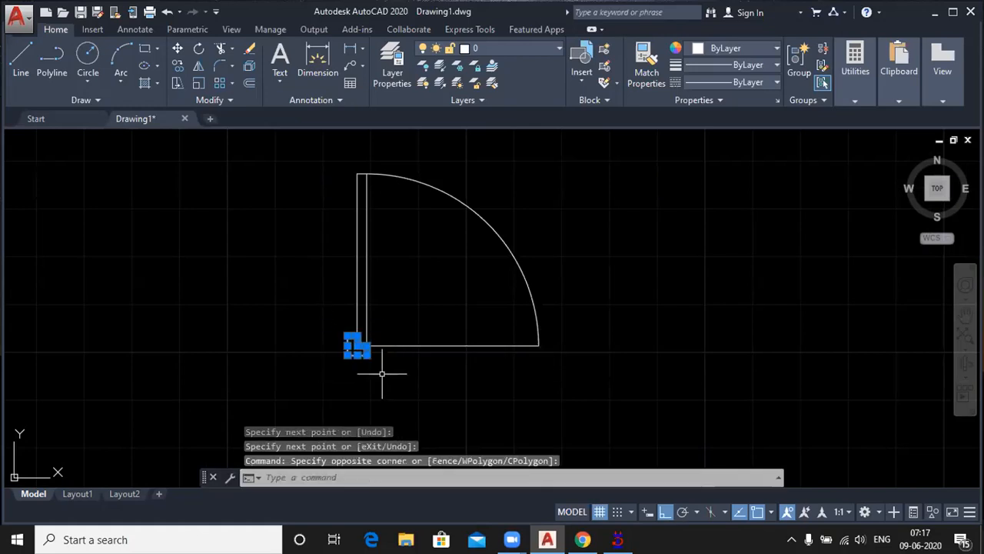
{"action": "left_click", "coordinate": [194, 66]}
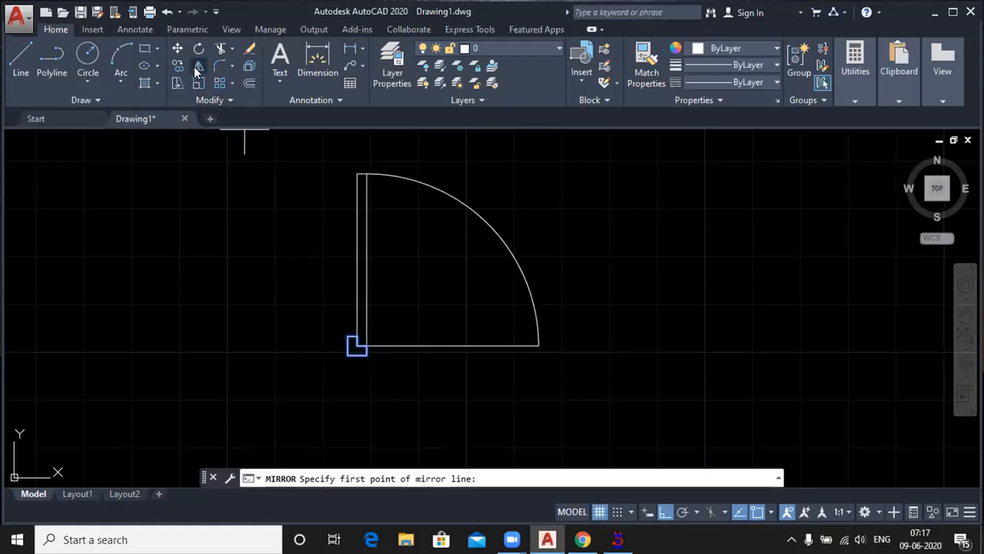
{"action": "left_click", "coordinate": [453, 346]}
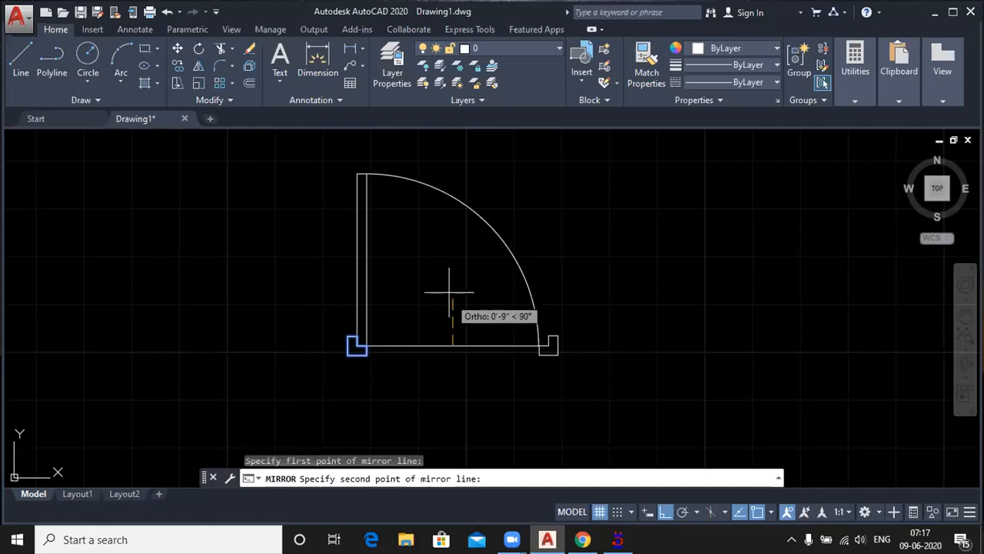
{"action": "left_click", "coordinate": [450, 282]}
{"action": "scroll", "coordinate": [554, 346], "scroll_direction": "up", "scroll_amount": 4}
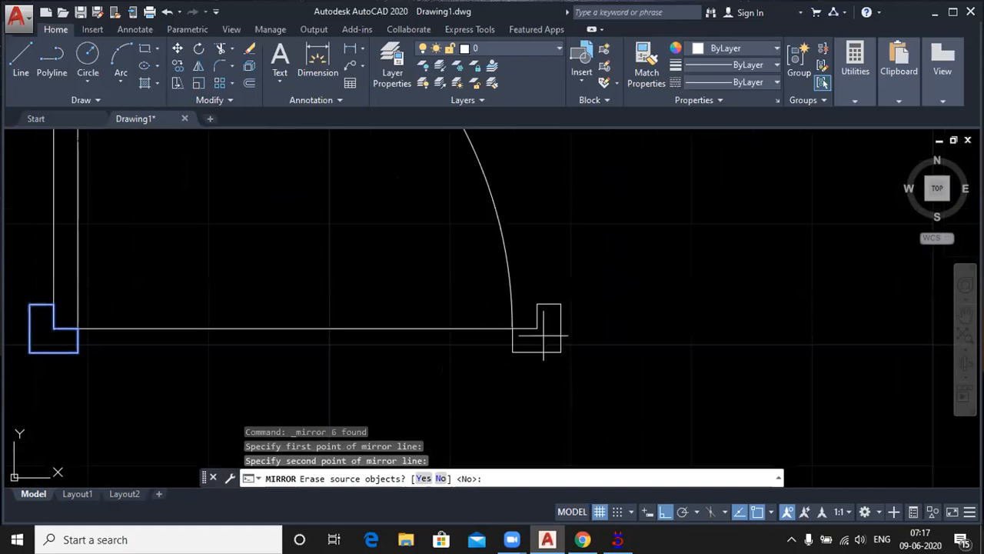
{"action": "key", "text": "Return"}
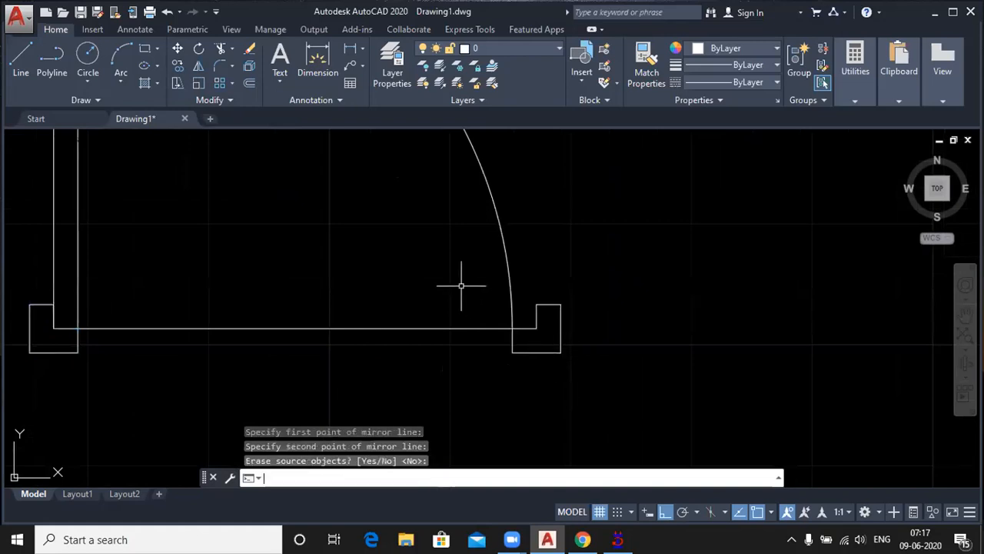
Step: Move the mirrored jamb horizontally so that its inner corner meets the arc's lower end
{"action": "left_click", "coordinate": [489, 299]}
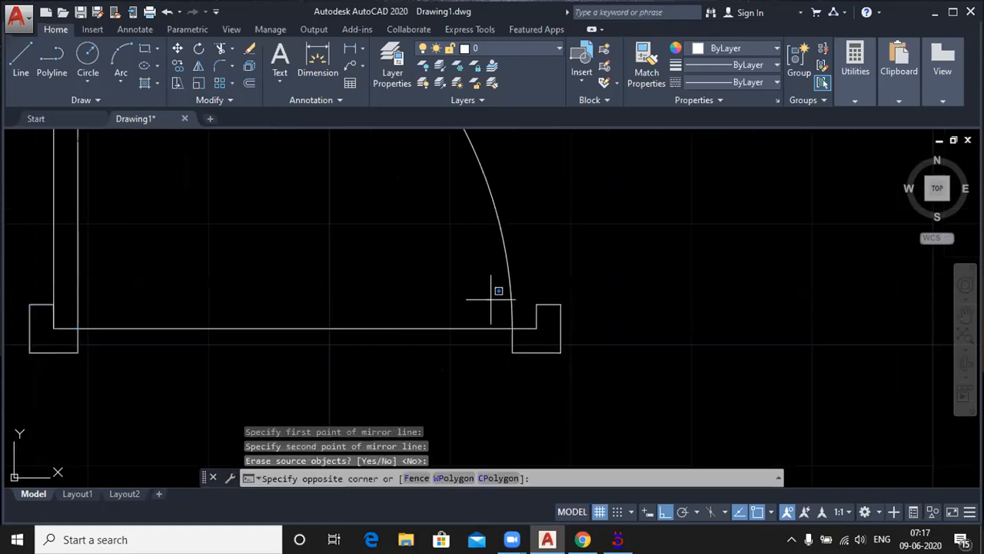
{"action": "left_click", "coordinate": [619, 384]}
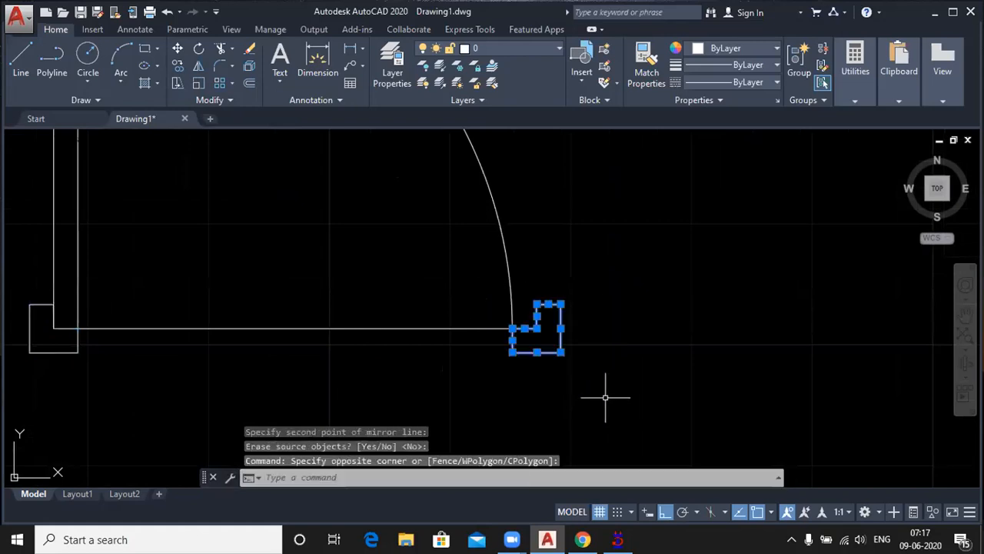
{"action": "left_click", "coordinate": [178, 48]}
{"action": "scroll", "coordinate": [554, 325], "scroll_direction": "up", "scroll_amount": 4}
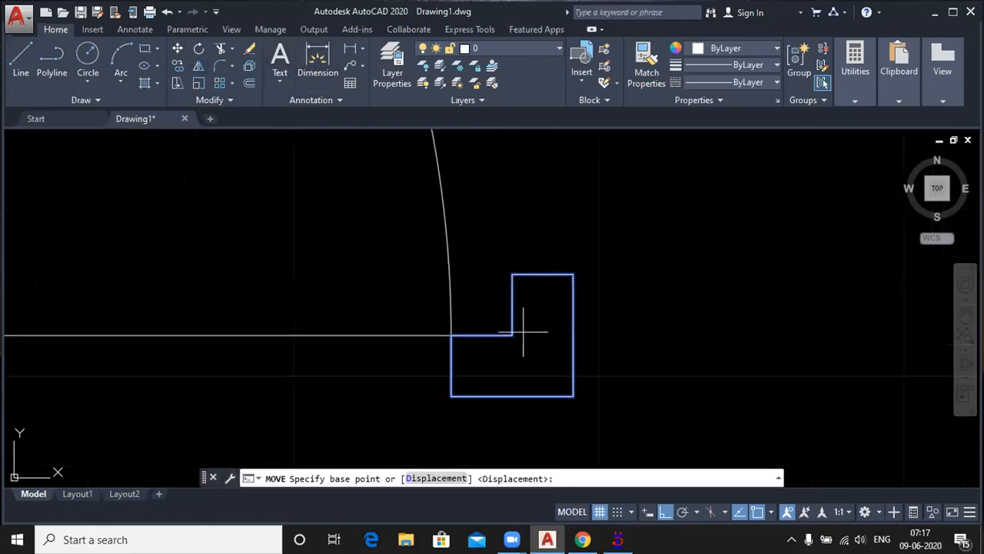
{"action": "left_click", "coordinate": [512, 335]}
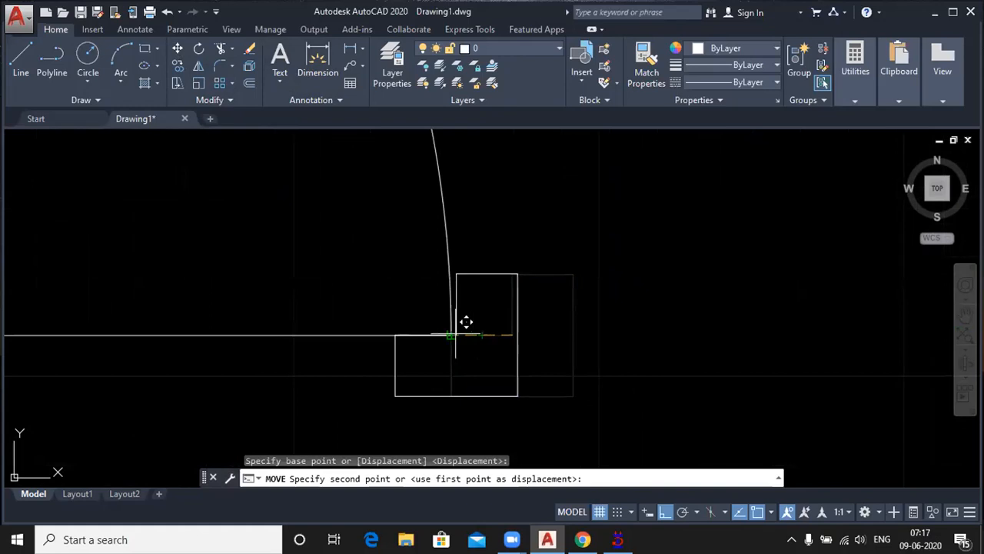
{"action": "left_click", "coordinate": [464, 323]}
Step: Erase the horizontal line across the door opening between the two jambs
{"action": "scroll", "coordinate": [723, 330], "scroll_direction": "down", "scroll_amount": 2}
{"action": "left_click", "coordinate": [469, 367]}
{"action": "left_click", "coordinate": [380, 291]}
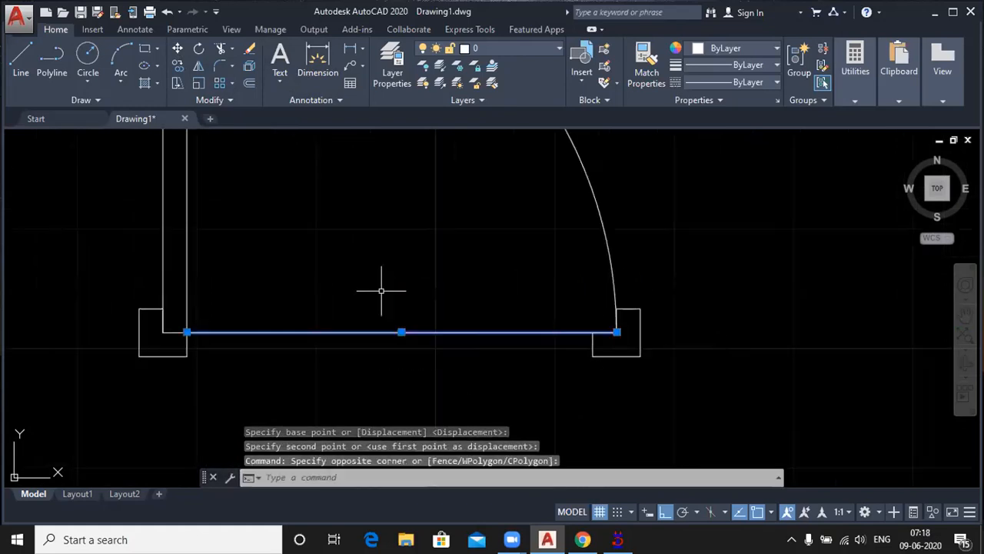
{"action": "key", "text": "Delete"}
{"action": "scroll", "coordinate": [381, 291], "scroll_direction": "down", "scroll_amount": 4}
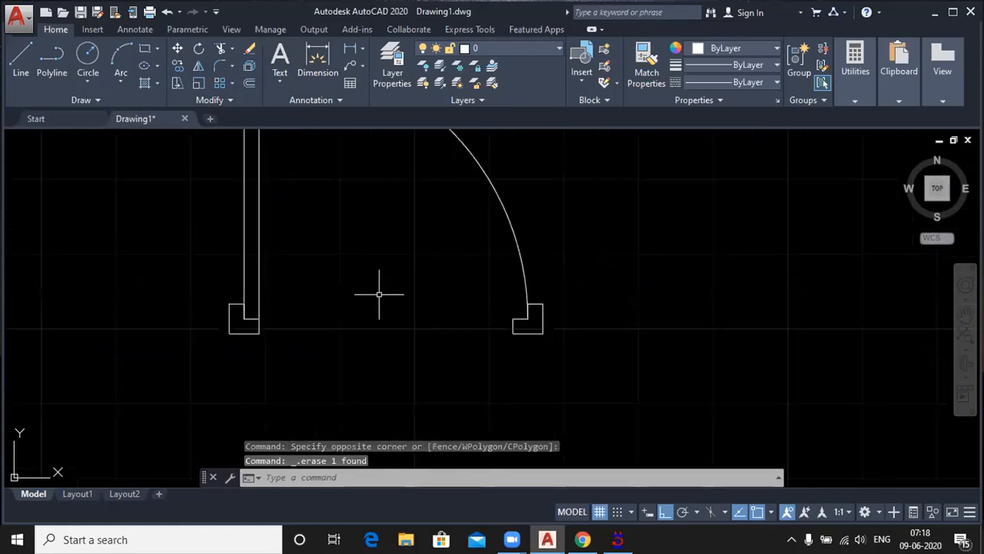
{"action": "scroll", "coordinate": [376, 315], "scroll_direction": "down", "scroll_amount": 2}
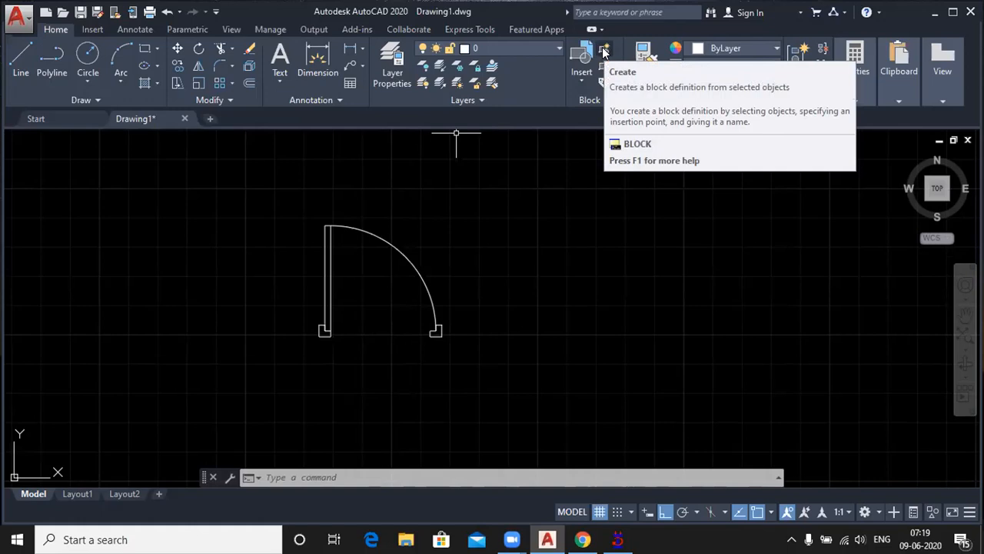
Step: Start a new block definition and name it Door 36
{"action": "type", "text": "B"}
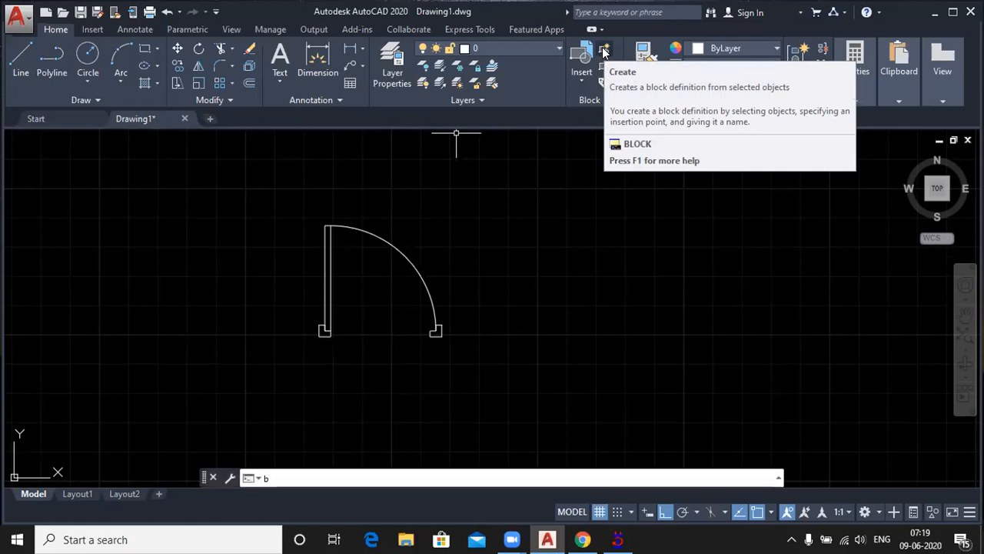
{"action": "key", "text": "Return"}
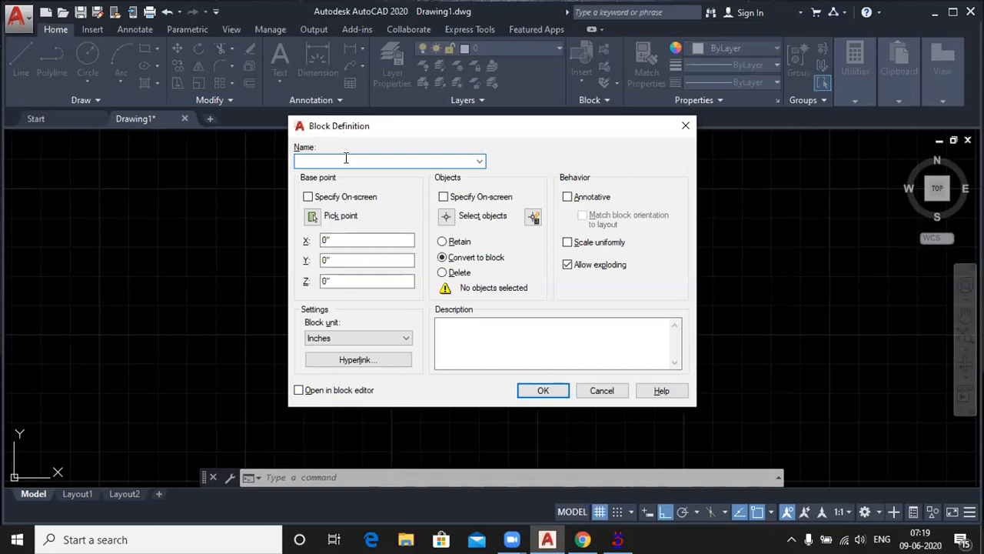
{"action": "type", "text": "Door 36"}
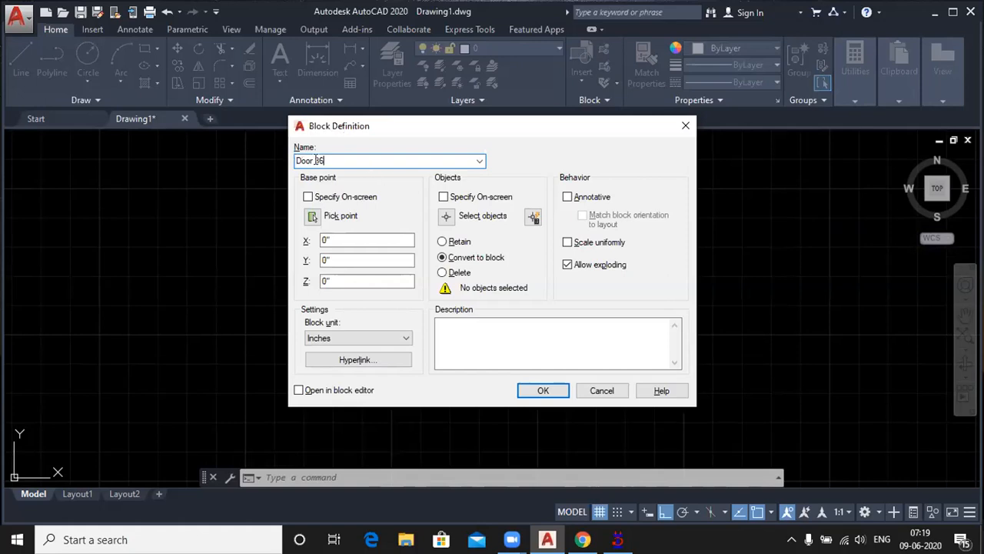
Step: Set the block's base point at the outer lower corner of the jamb beside the door leaf
{"action": "left_click", "coordinate": [313, 216]}
{"action": "scroll", "coordinate": [324, 340], "scroll_direction": "up", "scroll_amount": 5}
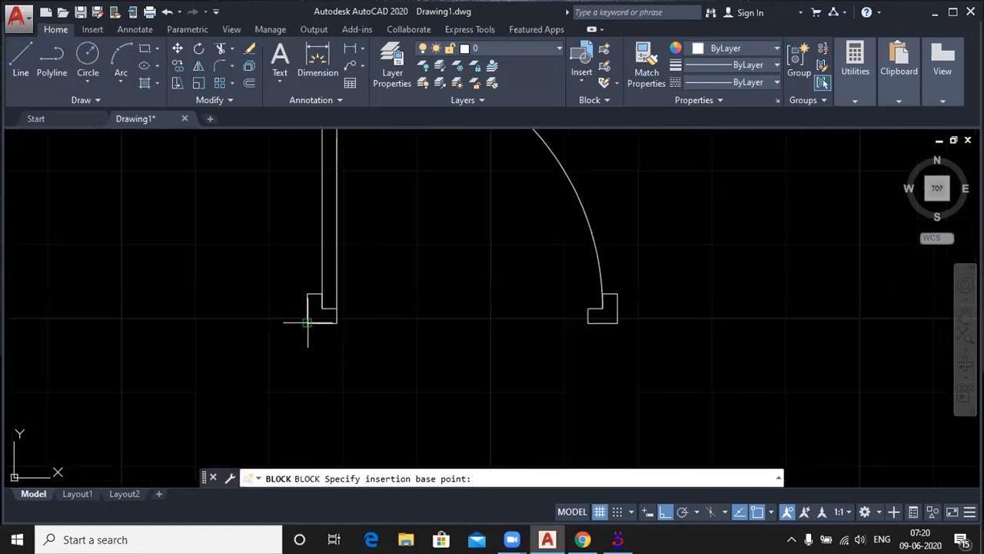
{"action": "left_click", "coordinate": [309, 322]}
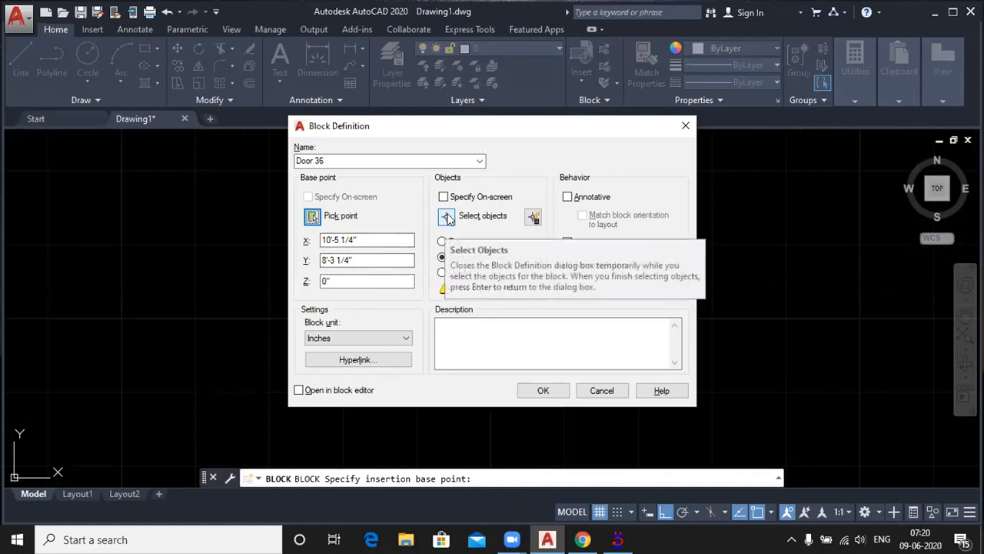
Step: Select the entire door, including the leaf, swing arc and both jambs, as the block's objects
{"action": "left_click", "coordinate": [447, 218]}
{"action": "scroll", "coordinate": [422, 270], "scroll_direction": "down", "scroll_amount": 3}
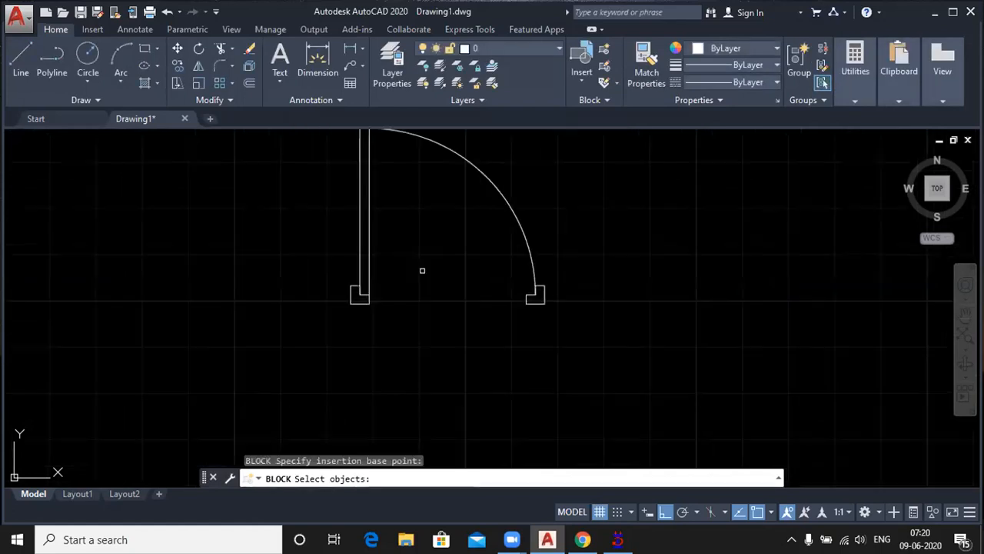
{"action": "left_click", "coordinate": [334, 155]}
{"action": "left_click", "coordinate": [523, 343]}
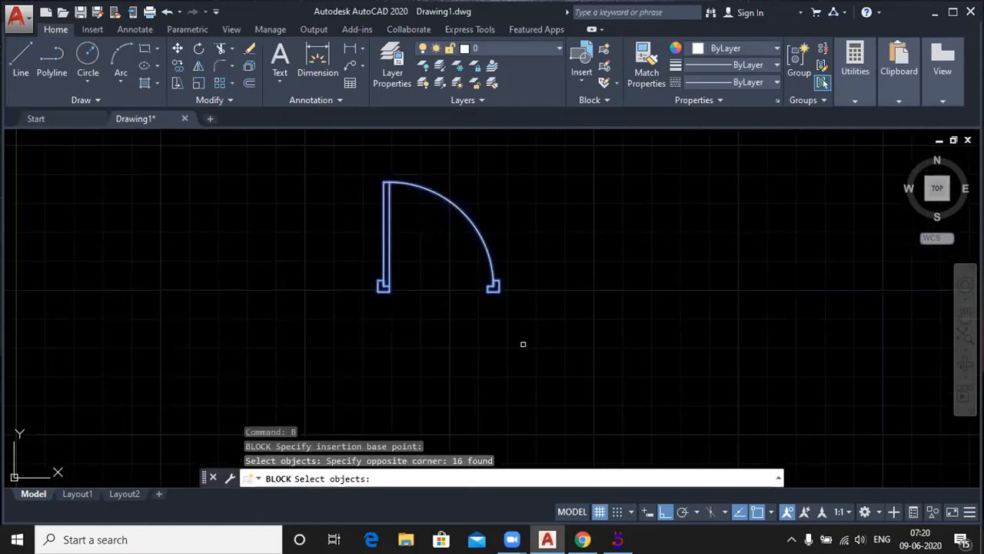
{"action": "key", "text": "Return"}
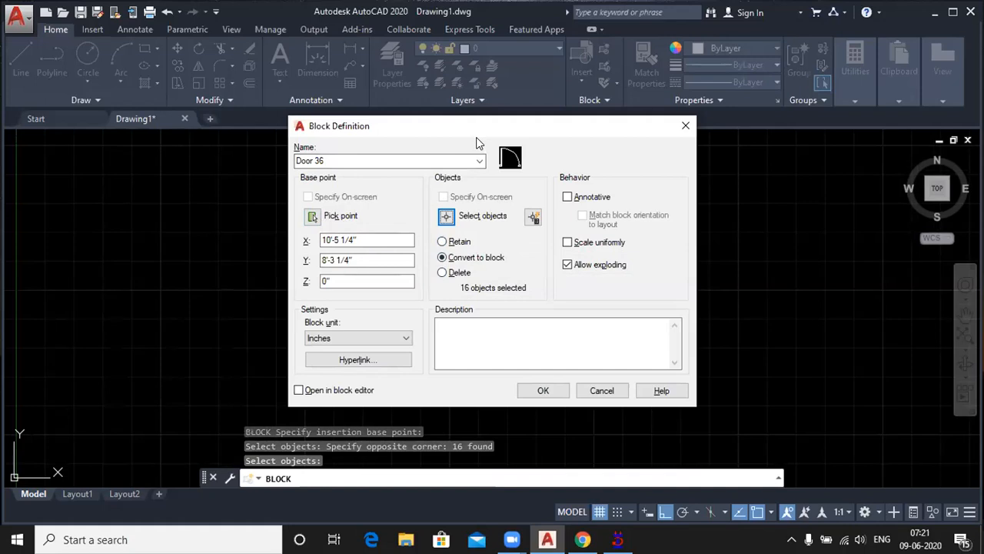
Step: Choose to retain the original objects and finish the Door 36 block definition
{"action": "left_click_drag", "start_coordinate": [477, 132], "coordinate": [500, 292]}
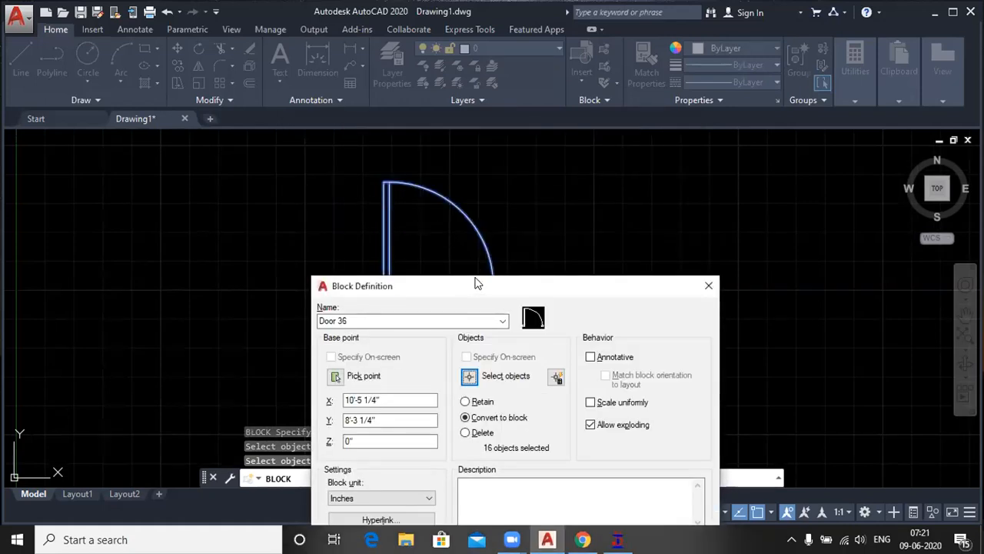
{"action": "left_click_drag", "start_coordinate": [476, 283], "coordinate": [663, 50]}
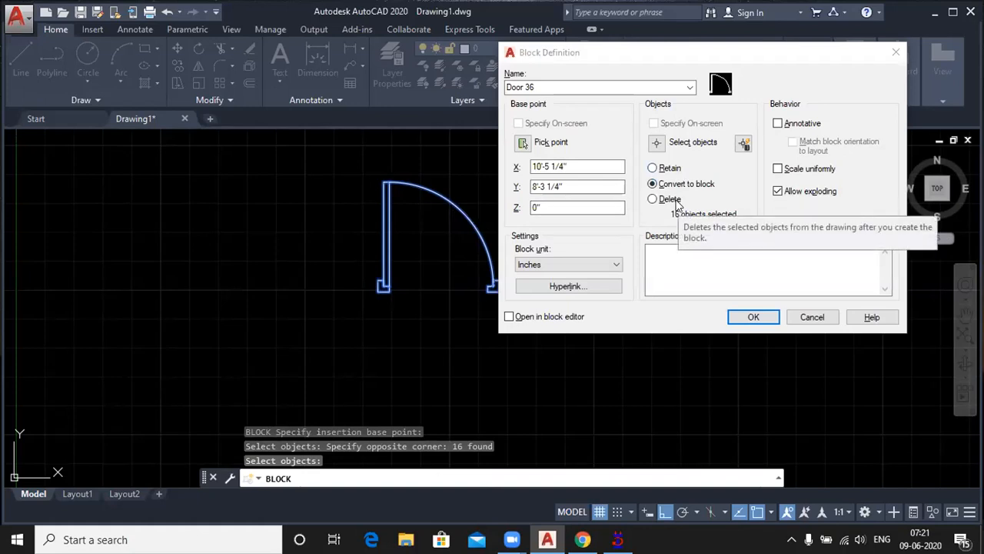
{"action": "left_click", "coordinate": [652, 168]}
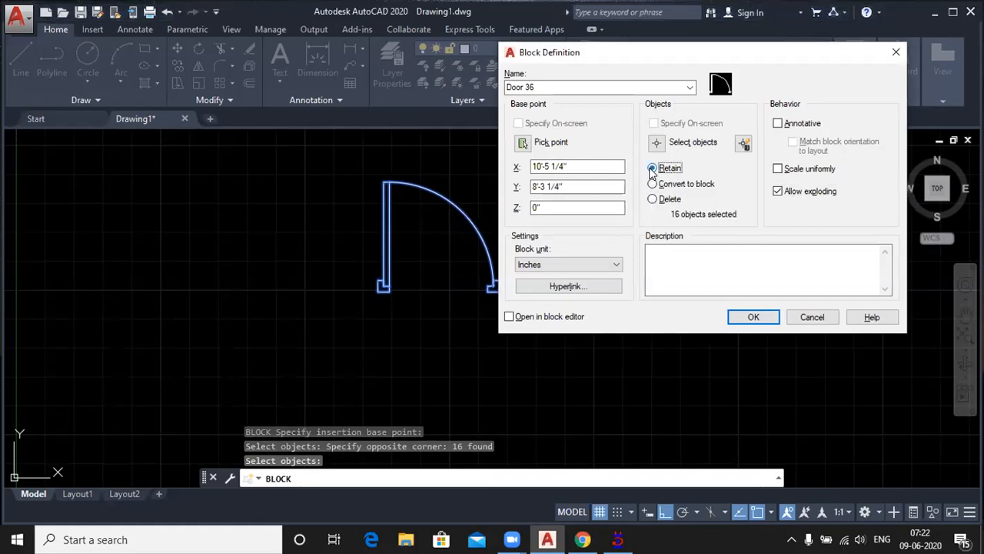
{"action": "left_click", "coordinate": [749, 317]}
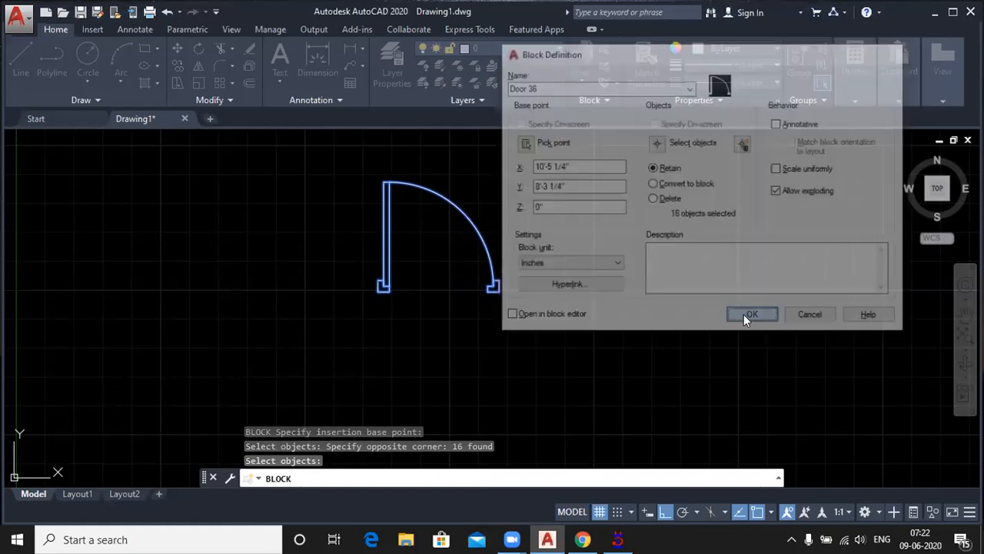
Step: Check whether the original door's arc and two long leaf lines select individually, then clear the selection
{"action": "left_click", "coordinate": [426, 195]}
{"action": "left_click", "coordinate": [390, 229]}
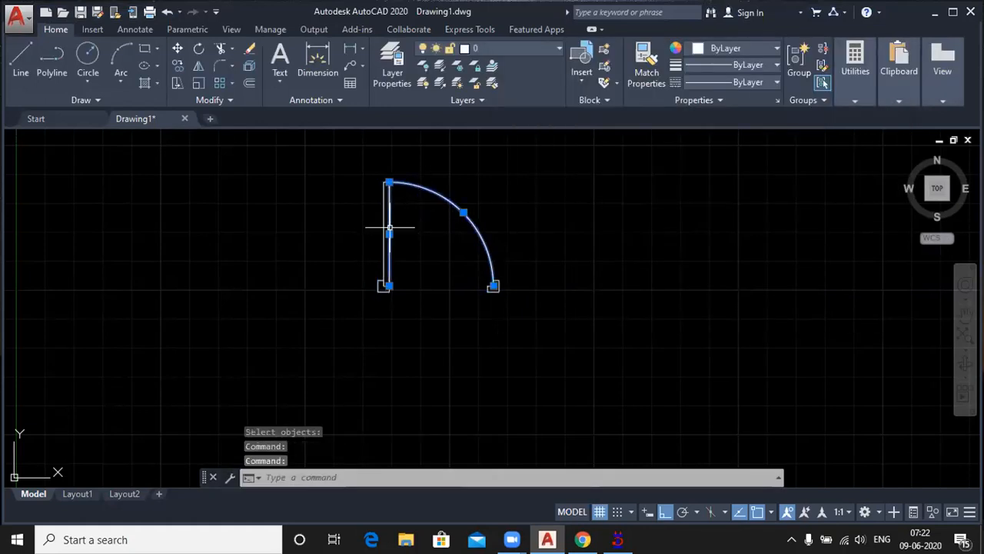
{"action": "left_click", "coordinate": [382, 221]}
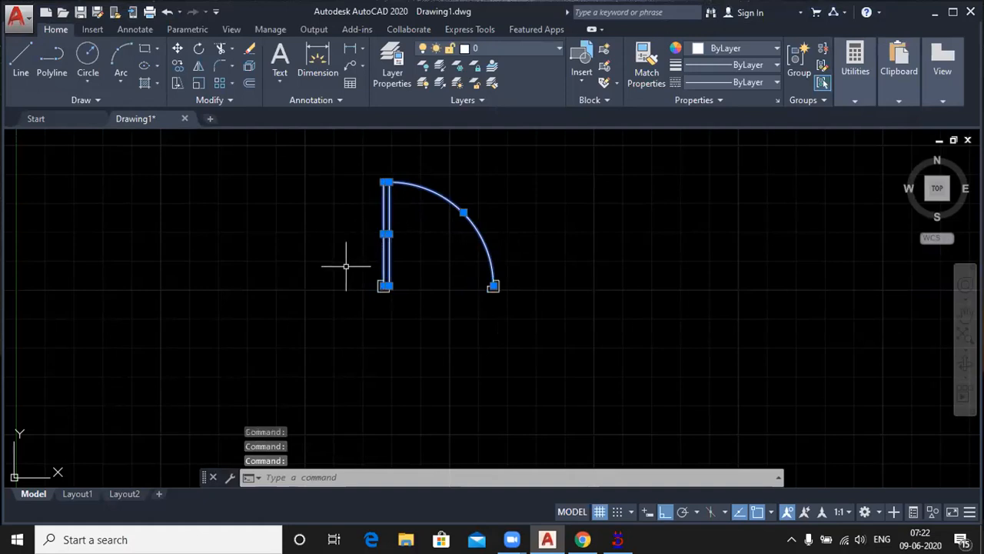
{"action": "key", "text": "Escape"}
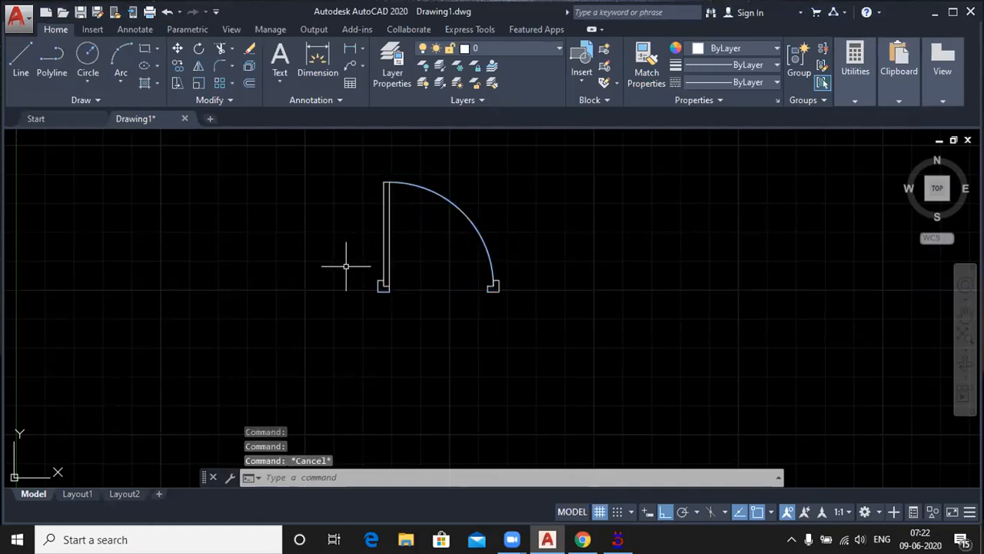
Step: Insert the Door 36 block to the left of the original door
{"action": "left_click", "coordinate": [579, 88]}
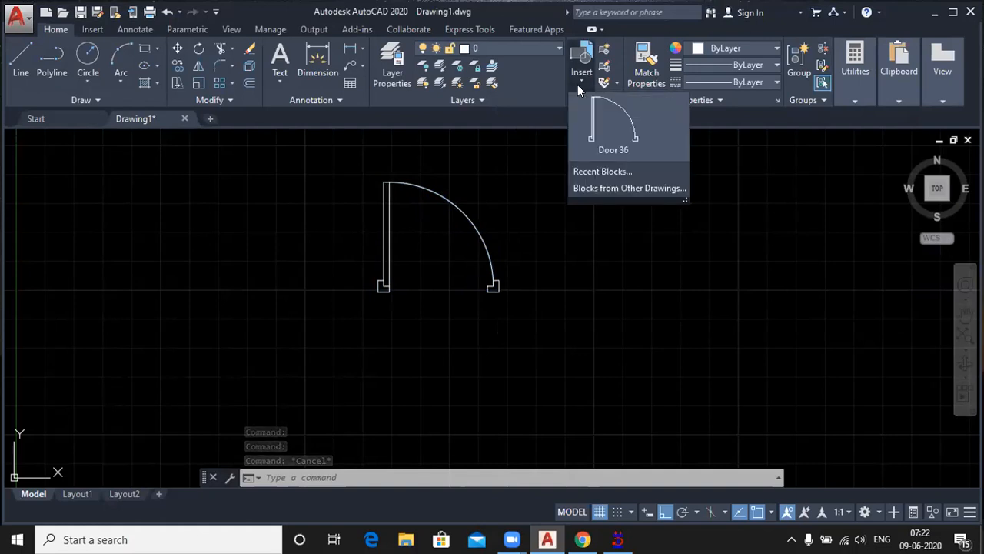
{"action": "left_click", "coordinate": [615, 129]}
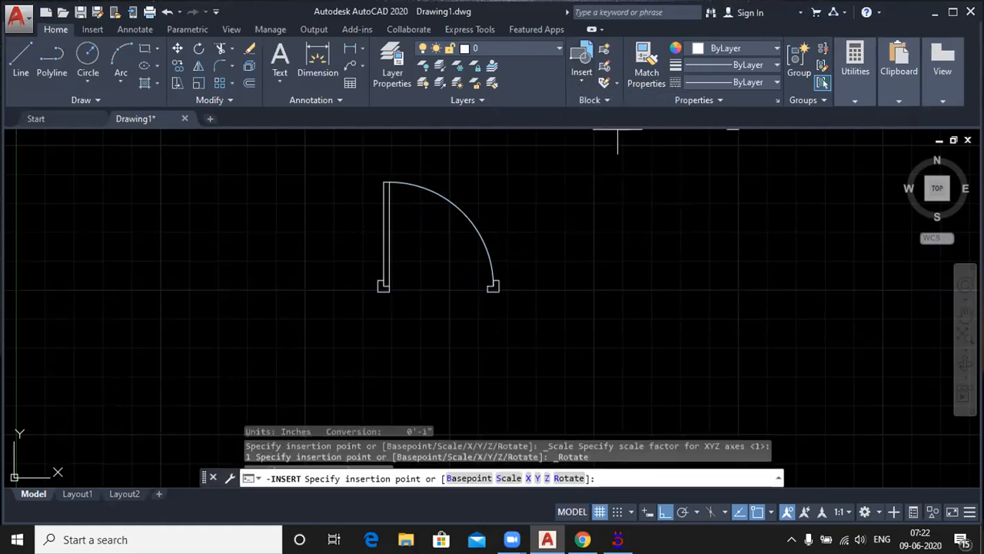
{"action": "left_click", "coordinate": [152, 322]}
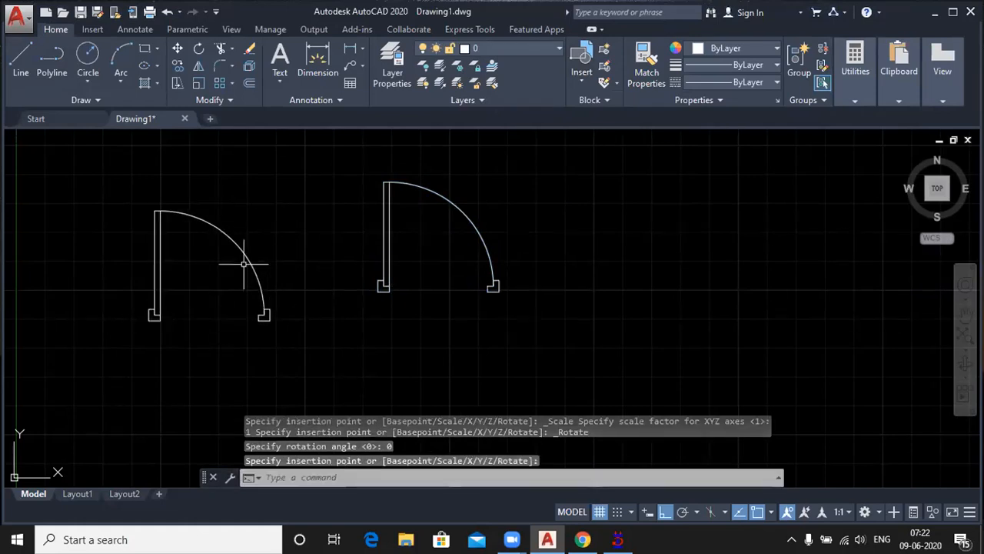
Step: Move the inserted door block farther left from the original door by its base point
{"action": "left_click", "coordinate": [205, 218]}
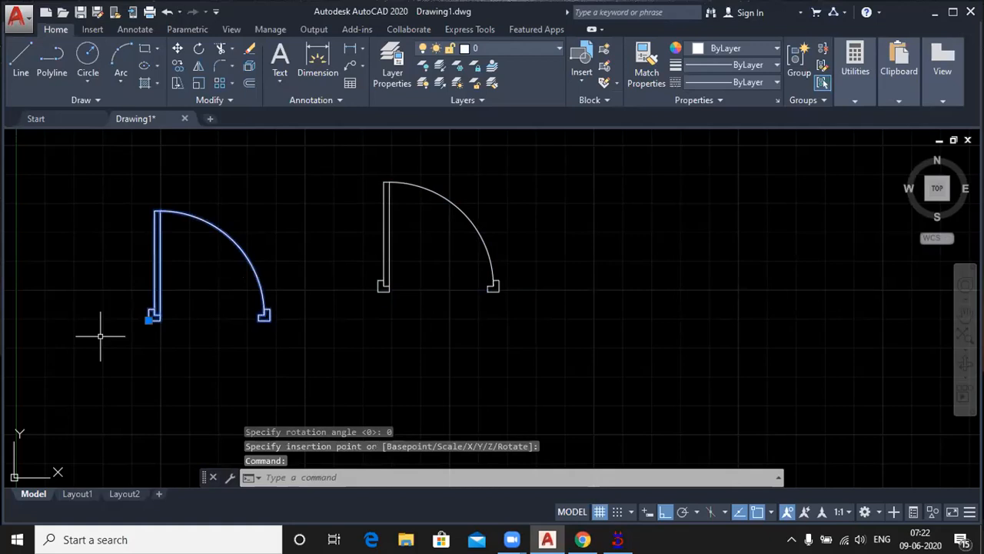
{"action": "left_click", "coordinate": [150, 320]}
{"action": "left_click", "coordinate": [96, 319]}
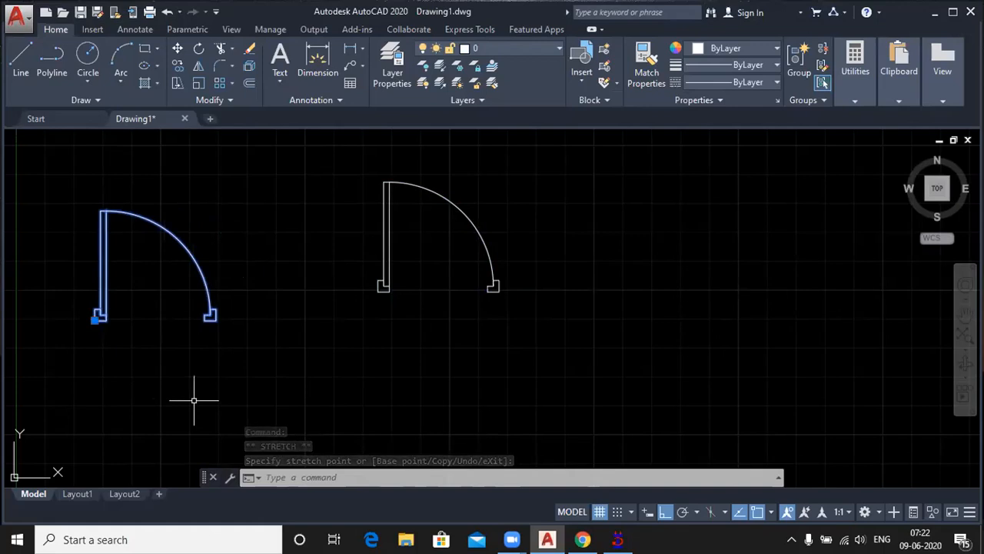
Step: Insert another Door 36 block to the right of the original door
{"action": "left_click", "coordinate": [580, 76]}
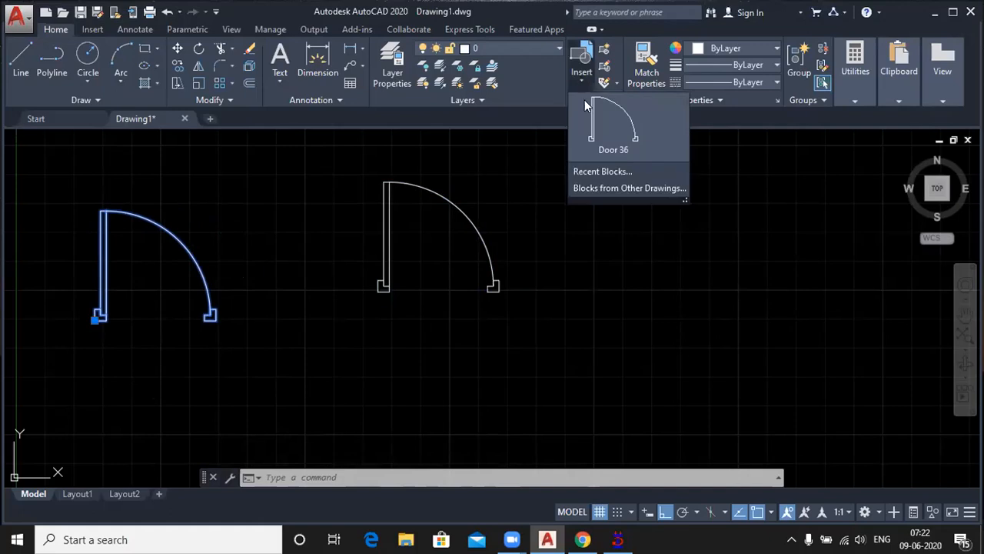
{"action": "left_click", "coordinate": [611, 131]}
{"action": "left_click", "coordinate": [690, 274]}
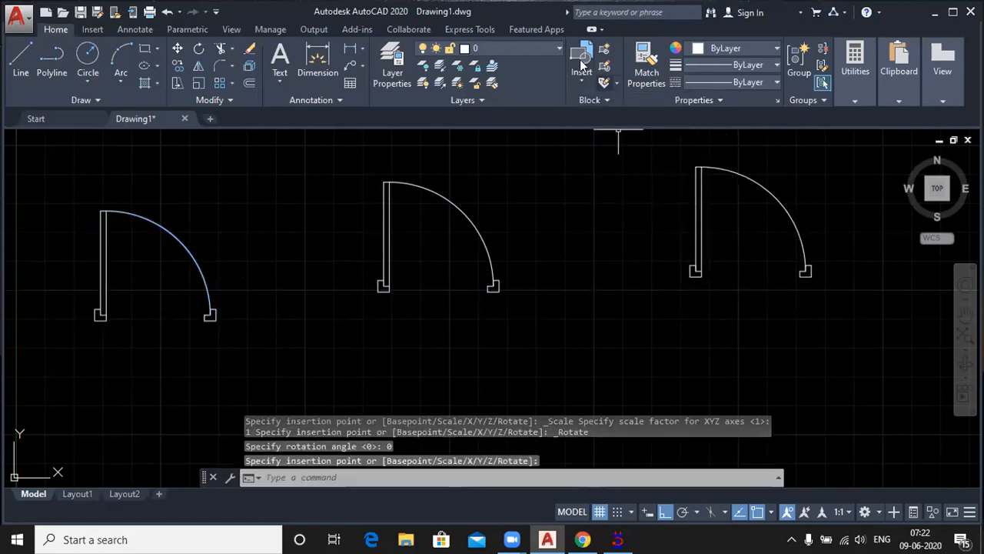
Step: Insert one more Door 36 block below the row of doors, between the leftmost door and the original
{"action": "left_click", "coordinate": [581, 77]}
{"action": "left_click", "coordinate": [593, 123]}
{"action": "scroll", "coordinate": [553, 217], "scroll_direction": "down", "scroll_amount": 4}
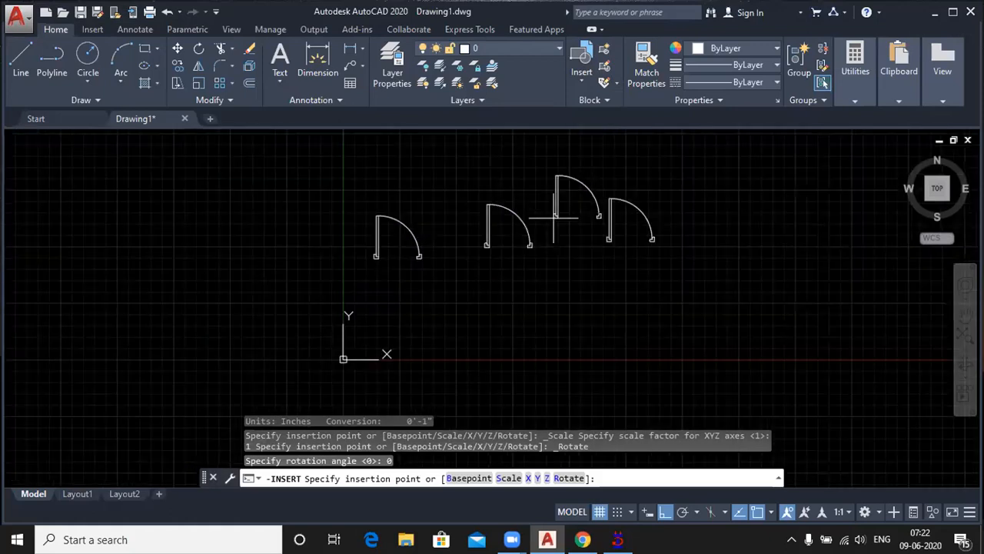
{"action": "left_click", "coordinate": [448, 338]}
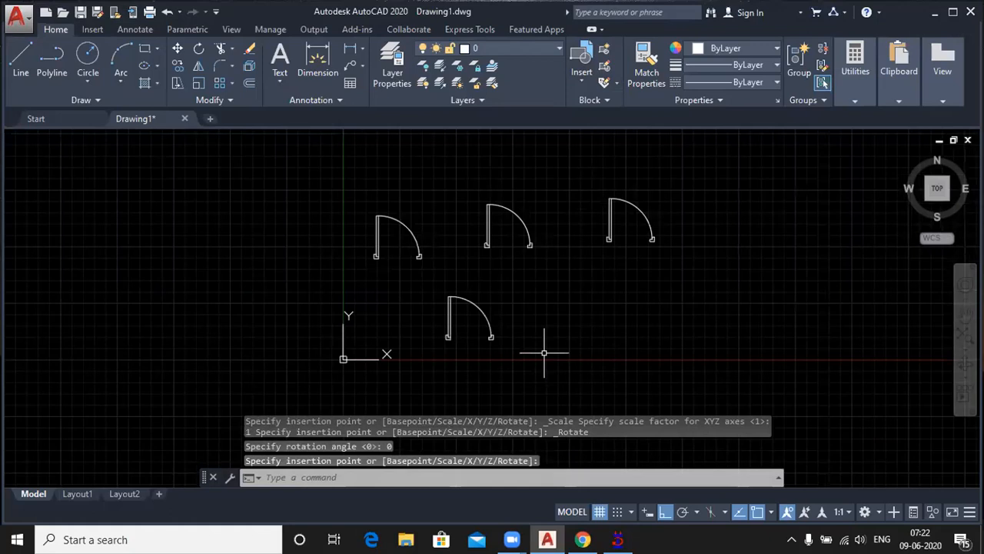
{"action": "scroll", "coordinate": [531, 349], "scroll_direction": "up", "scroll_amount": 2}
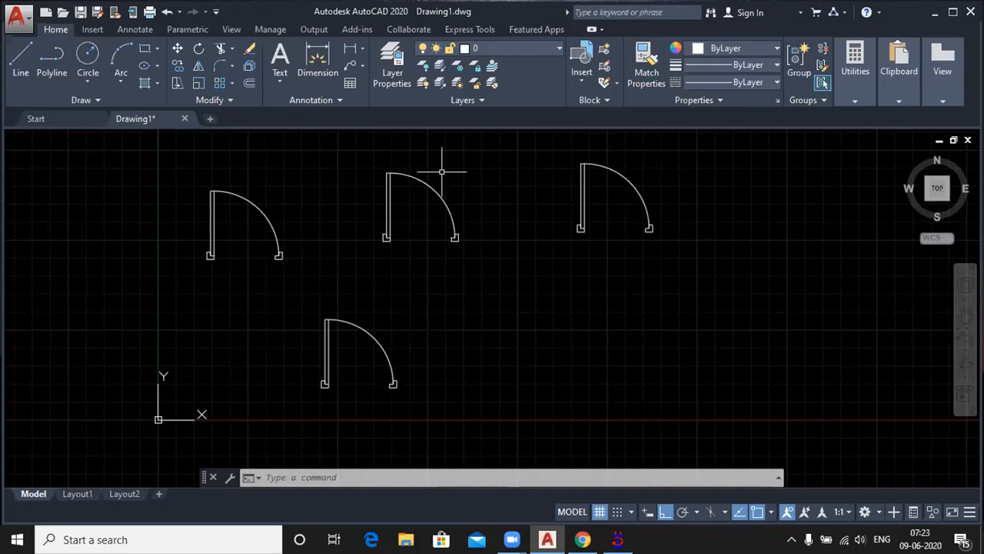
Step: Compare how the leftmost door block and the original door's arc and leaf lines select, then clear the selection
{"action": "left_click", "coordinate": [262, 210]}
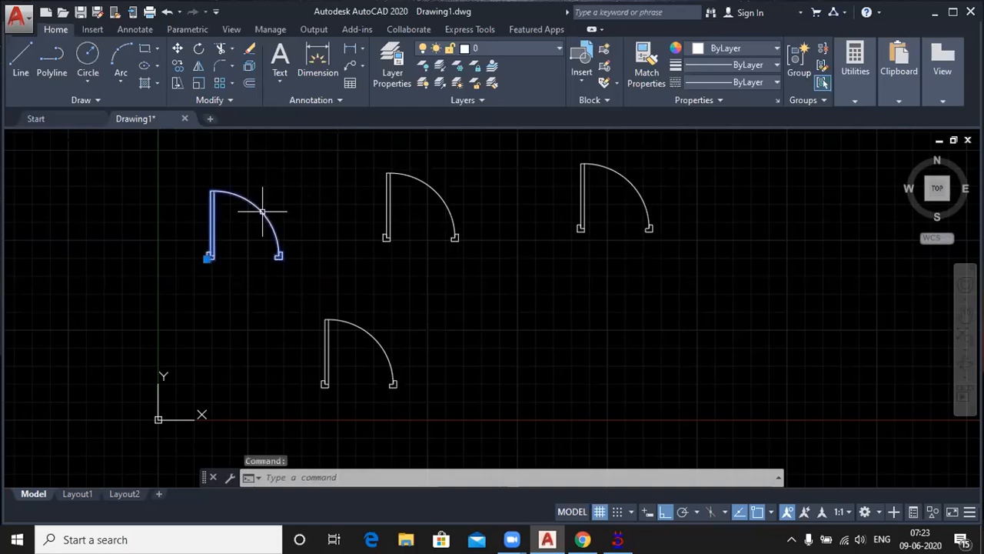
{"action": "scroll", "coordinate": [226, 252], "scroll_direction": "up", "scroll_amount": 2}
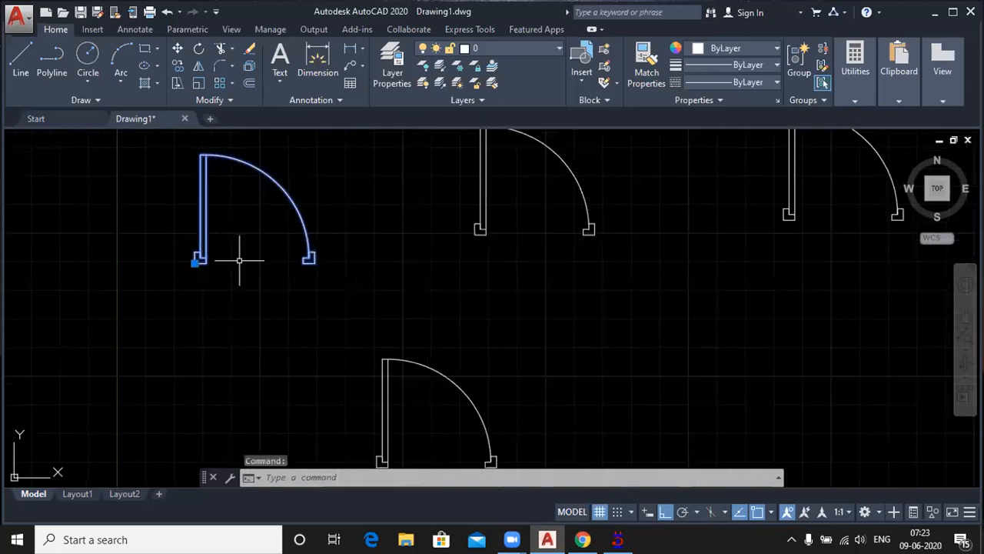
{"action": "scroll", "coordinate": [239, 260], "scroll_direction": "down", "scroll_amount": 2}
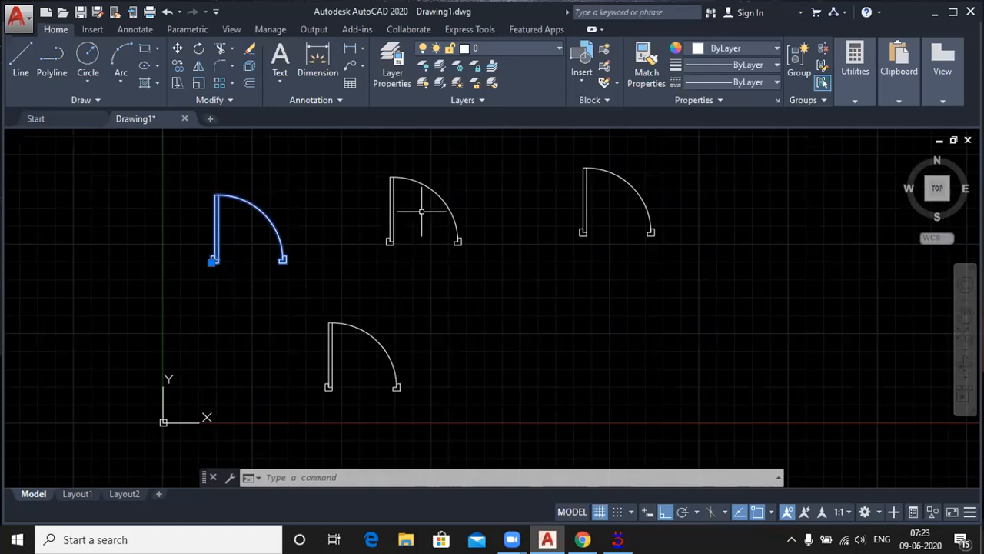
{"action": "left_click", "coordinate": [432, 184]}
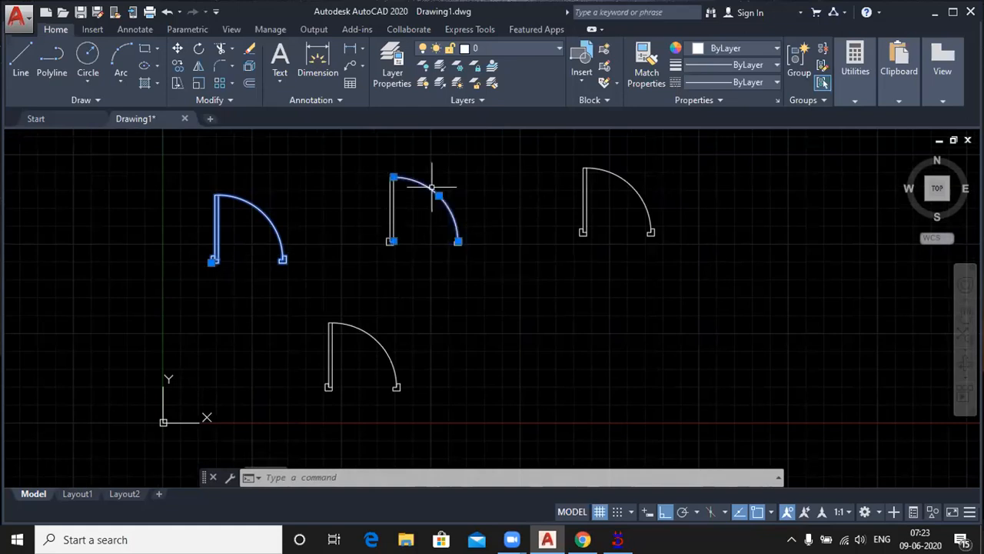
{"action": "left_click", "coordinate": [391, 224]}
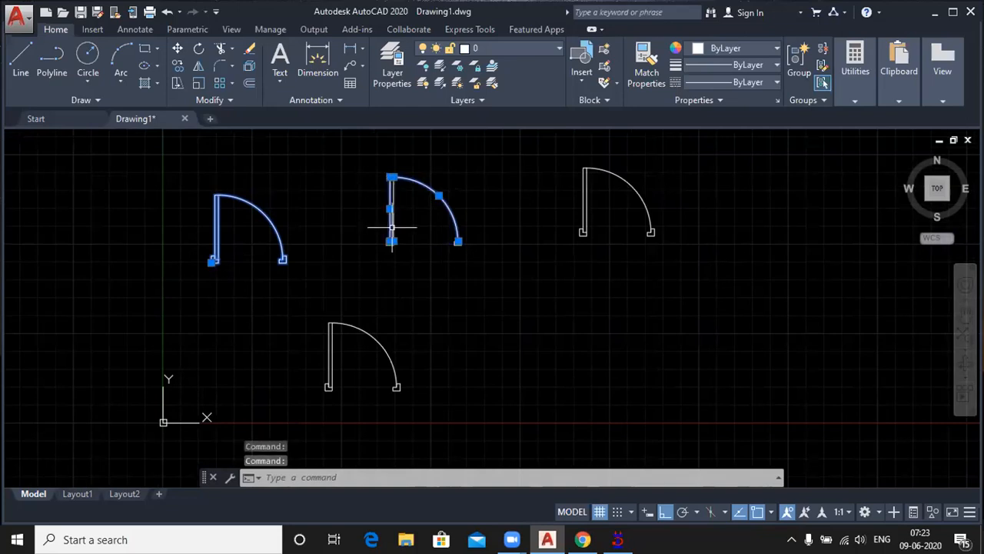
{"action": "left_click", "coordinate": [393, 228]}
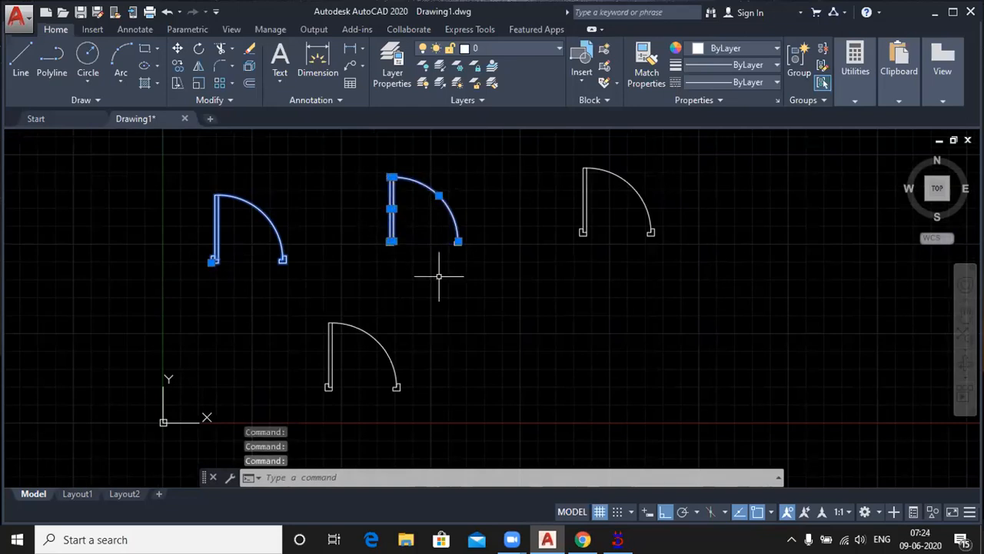
{"action": "key", "text": "Escape"}
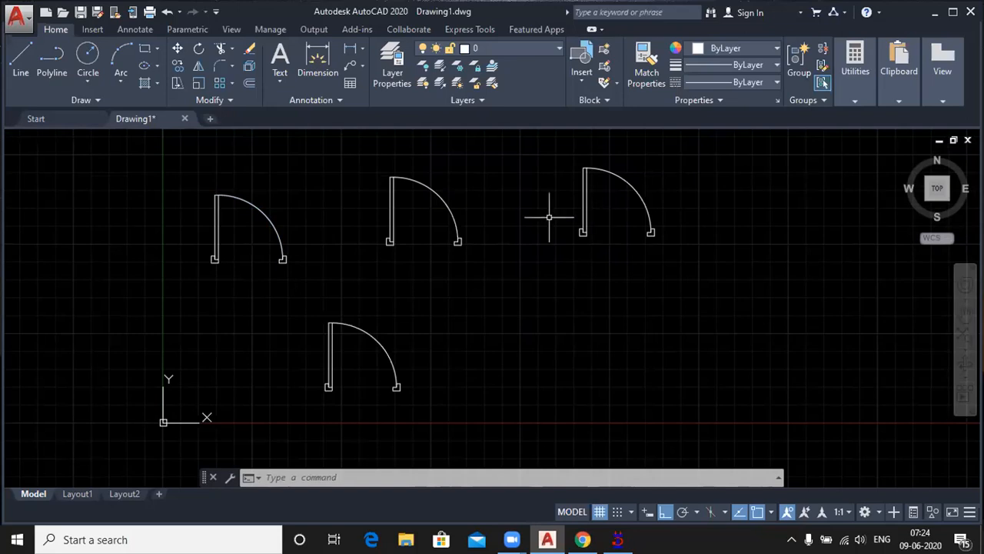
Step: Create a new drawing and check which blocks it offers for insertion
{"action": "scroll", "coordinate": [221, 240], "scroll_direction": "up", "scroll_amount": 2}
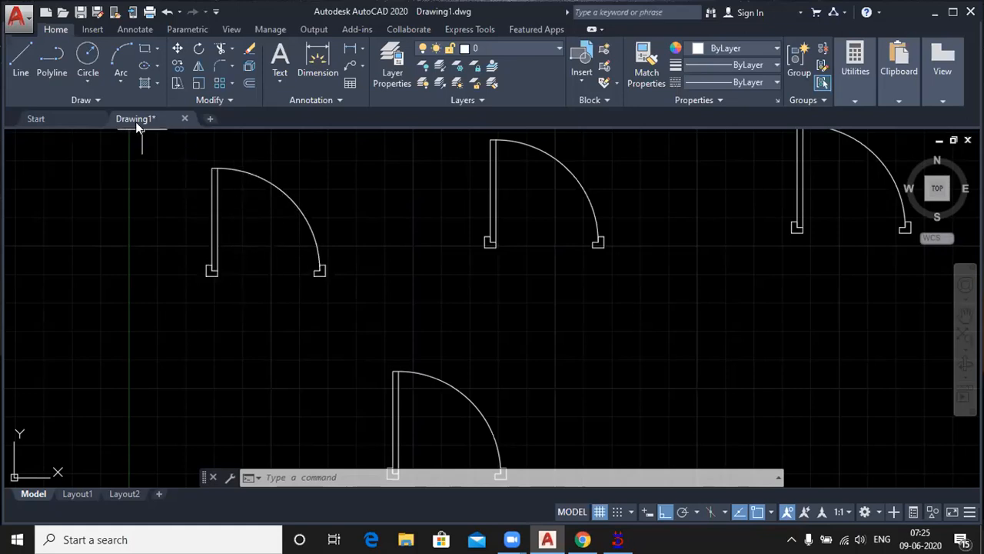
{"action": "mouse_move", "coordinate": [135, 123]}
{"action": "left_click", "coordinate": [209, 118]}
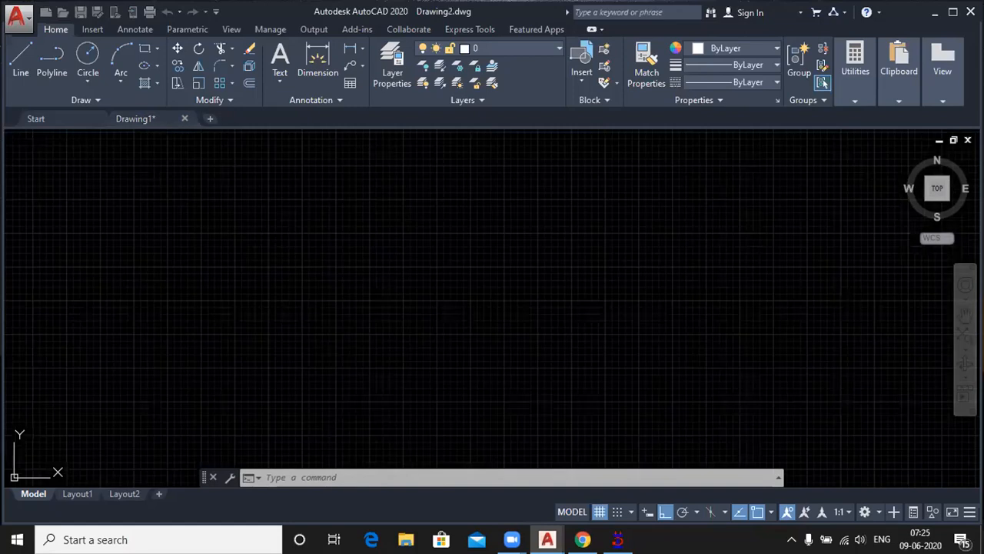
{"action": "left_click", "coordinate": [583, 66]}
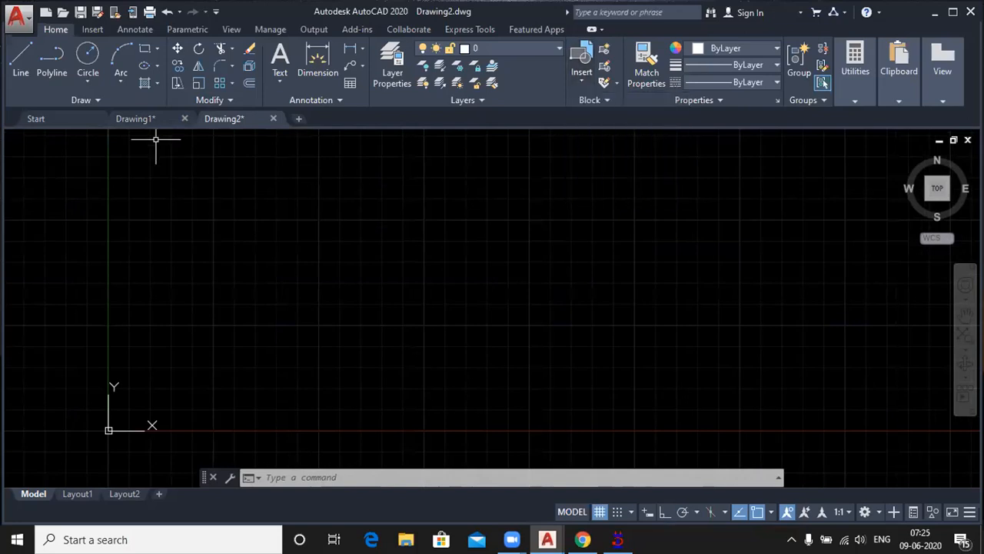
Step: Return to Drawing1 and copy the leftmost door block to the clipboard
{"action": "left_click", "coordinate": [131, 118]}
{"action": "key", "text": "F8"}
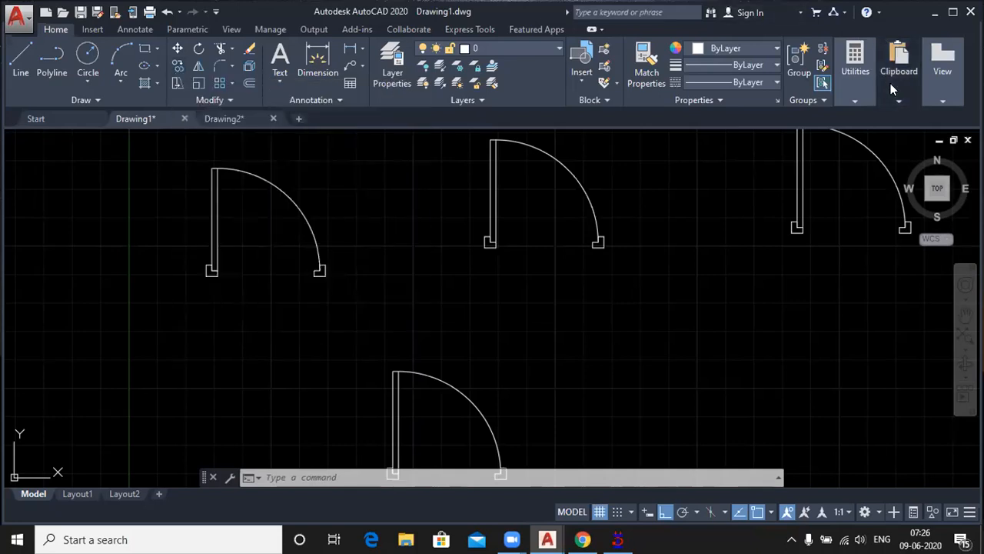
{"action": "mouse_move", "coordinate": [899, 94]}
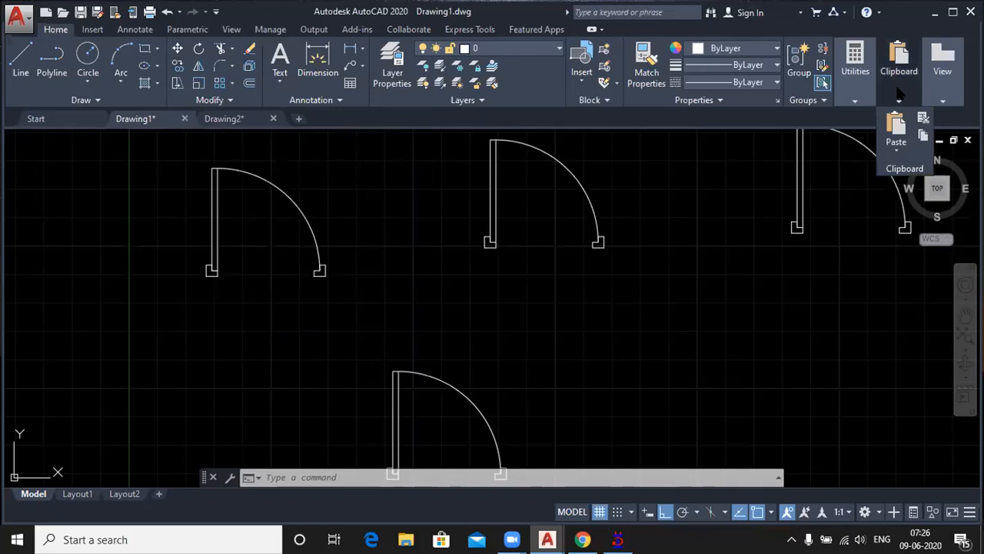
{"action": "left_click", "coordinate": [925, 134]}
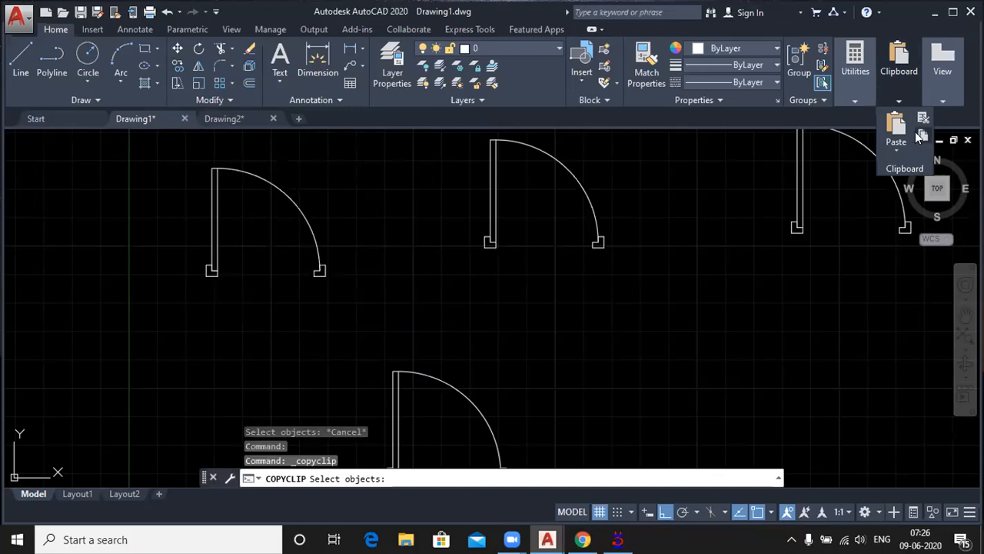
{"action": "left_click", "coordinate": [141, 154]}
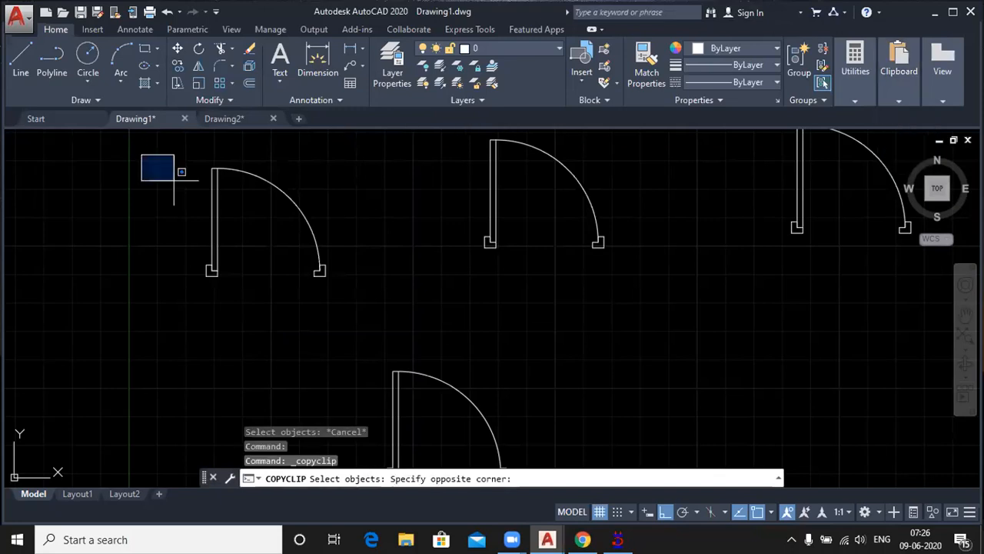
{"action": "left_click", "coordinate": [354, 315]}
{"action": "key", "text": "Return"}
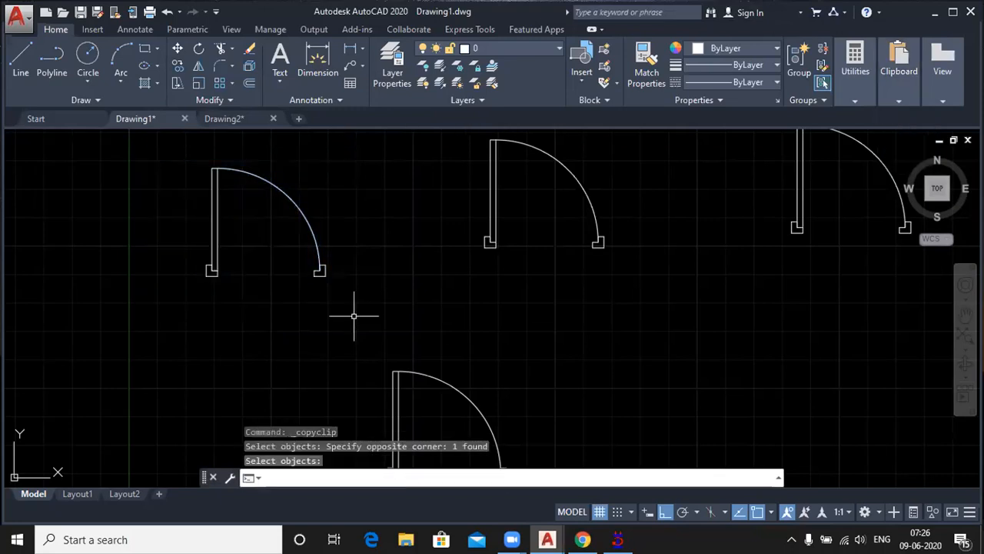
Step: Paste the copied door block into an empty area of Drawing2
{"action": "left_click", "coordinate": [225, 121]}
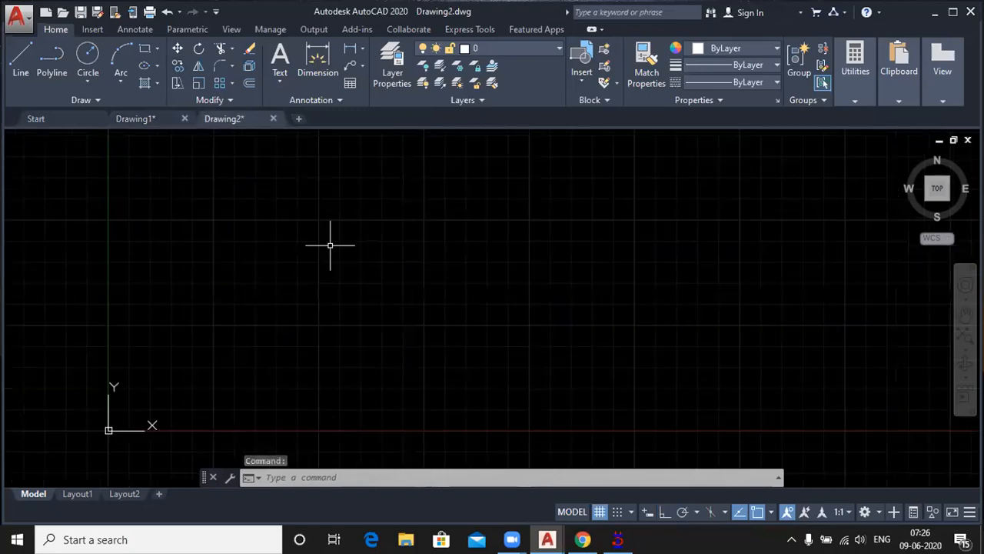
{"action": "key", "text": "ctrl+v"}
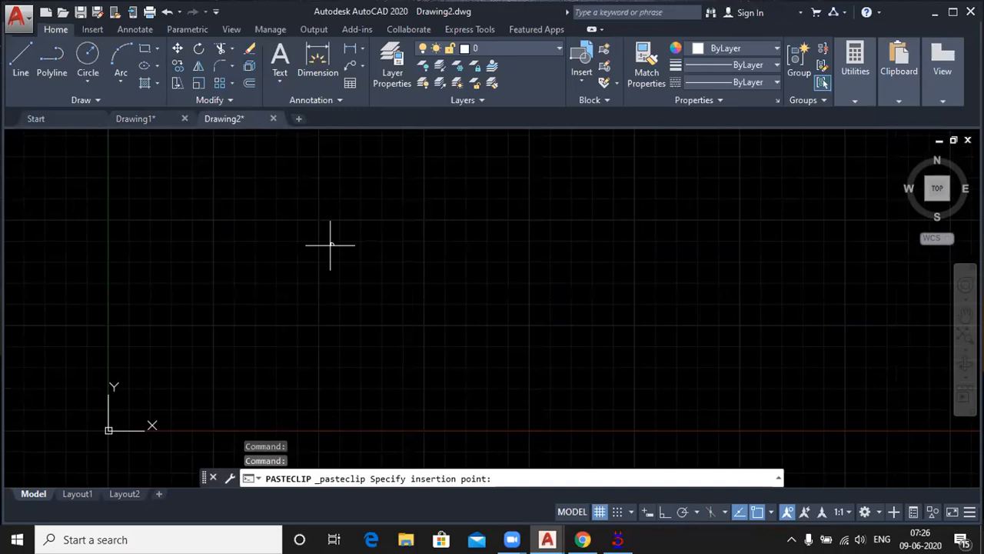
{"action": "scroll", "coordinate": [303, 306], "scroll_direction": "up", "scroll_amount": 1}
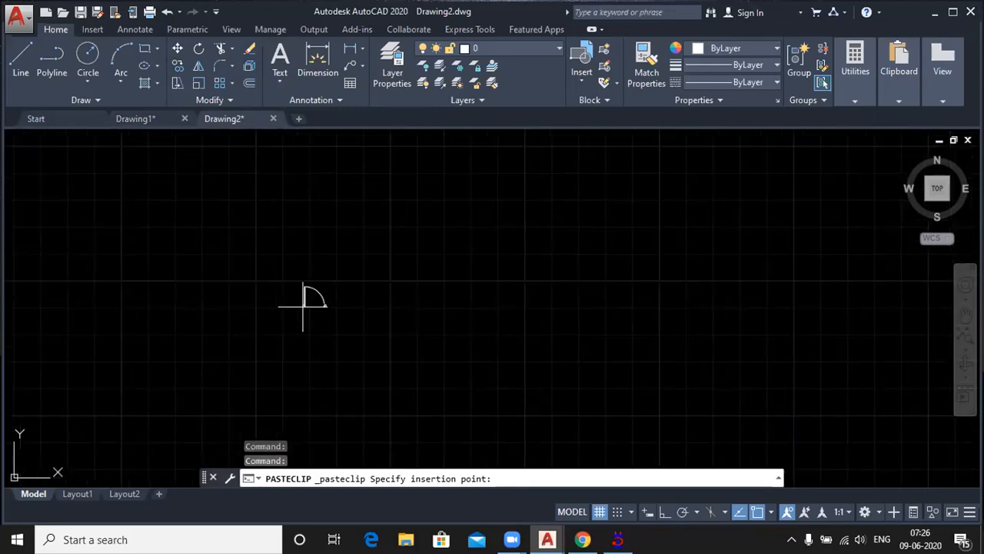
{"action": "scroll", "coordinate": [303, 306], "scroll_direction": "up", "scroll_amount": 2}
{"action": "left_click", "coordinate": [299, 299]}
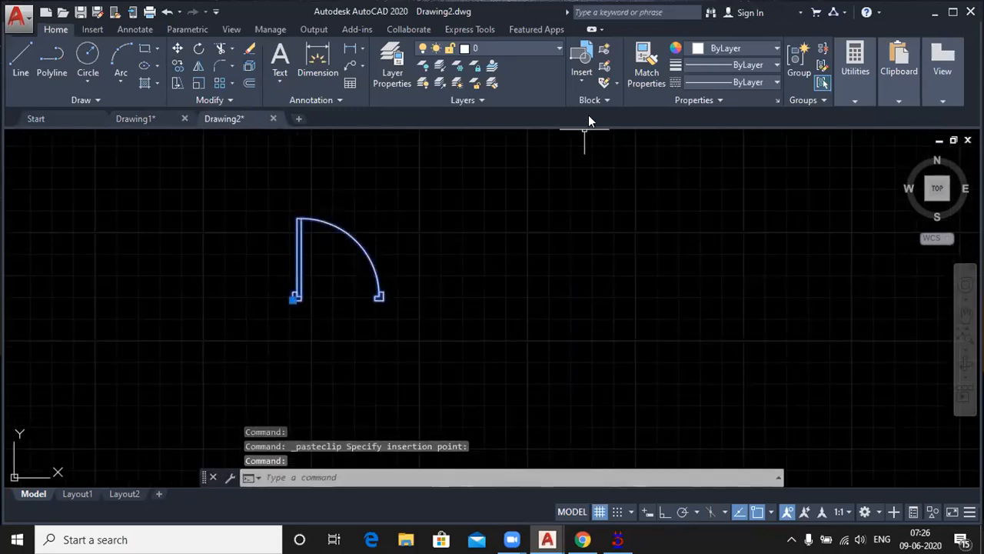
Step: Check which blocks Drawing2 offers for insertion, then clear the selection of the pasted door
{"action": "left_click", "coordinate": [584, 77]}
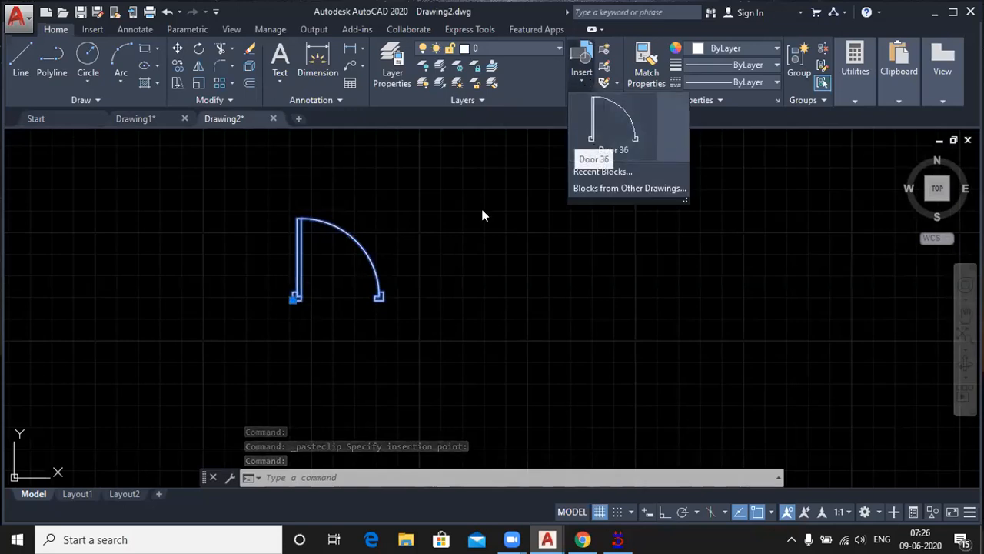
{"action": "left_click", "coordinate": [483, 259]}
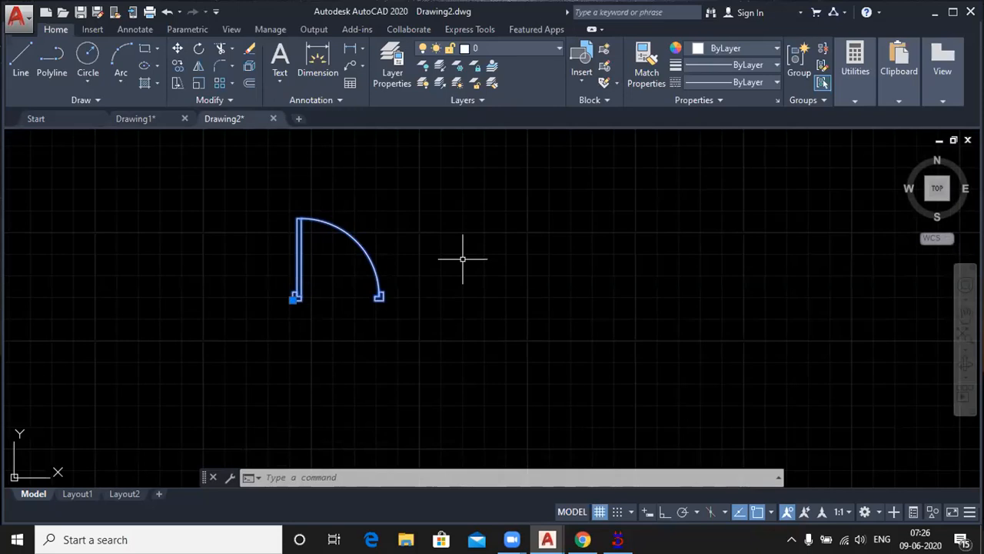
{"action": "key", "text": "Escape"}
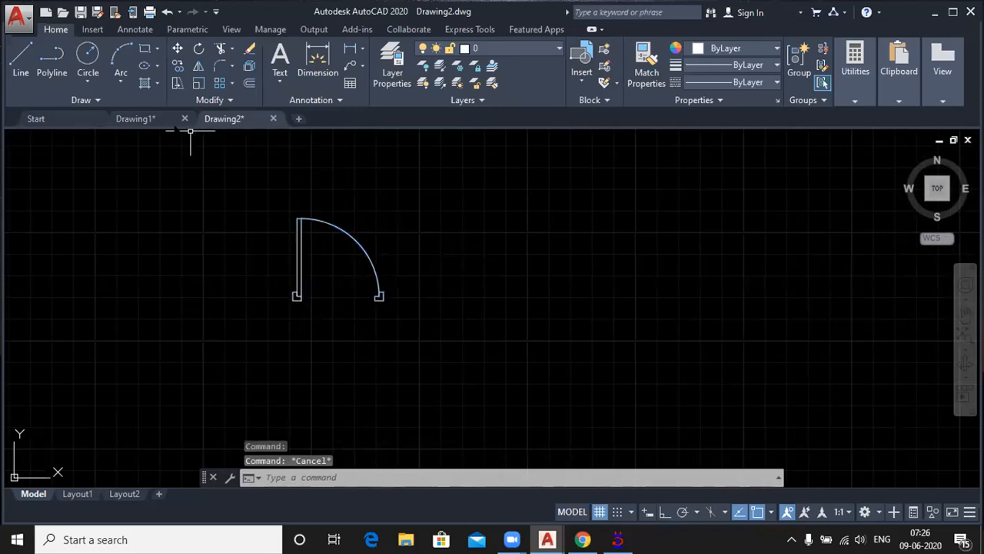
Step: Switch back to Drawing1 and erase the right jamb of the unblocked original door in the middle of the row
{"action": "left_click", "coordinate": [147, 117]}
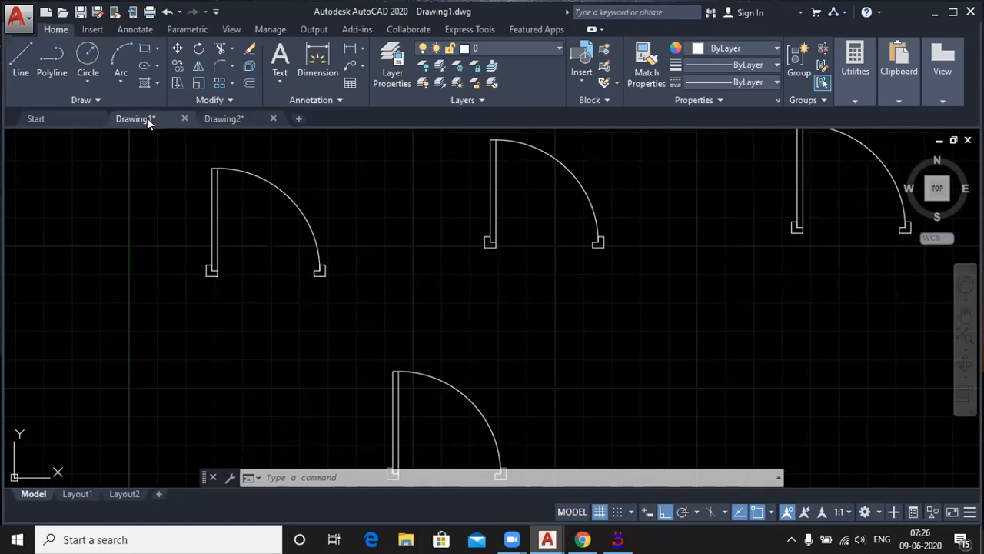
{"action": "scroll", "coordinate": [398, 229], "scroll_direction": "down", "scroll_amount": 1}
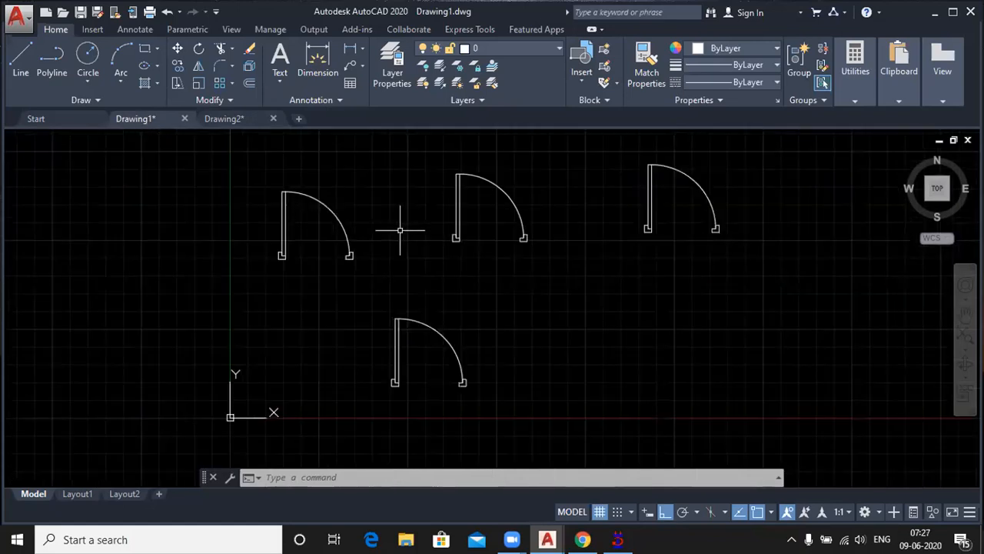
{"action": "scroll", "coordinate": [523, 235], "scroll_direction": "up", "scroll_amount": 1}
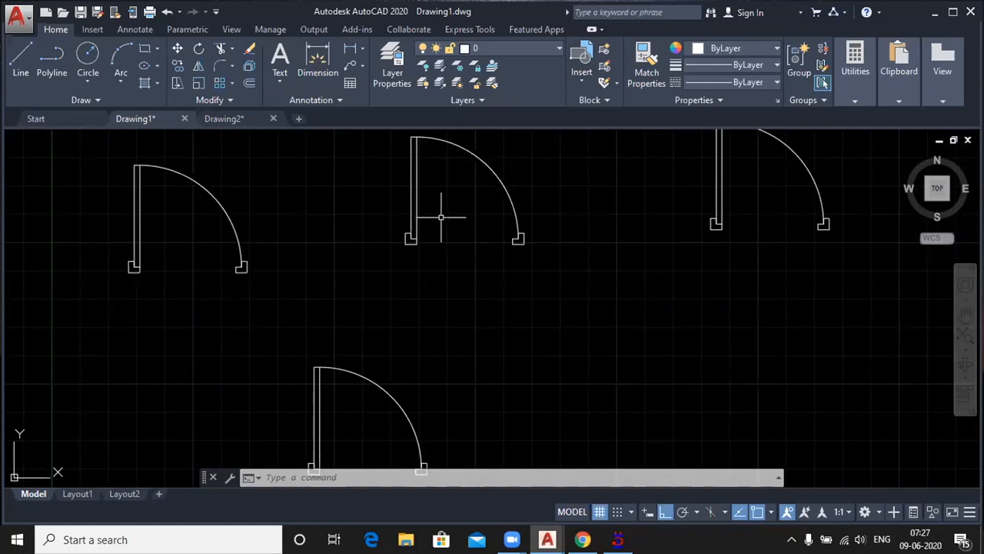
{"action": "left_click", "coordinate": [508, 223]}
{"action": "left_click", "coordinate": [540, 259]}
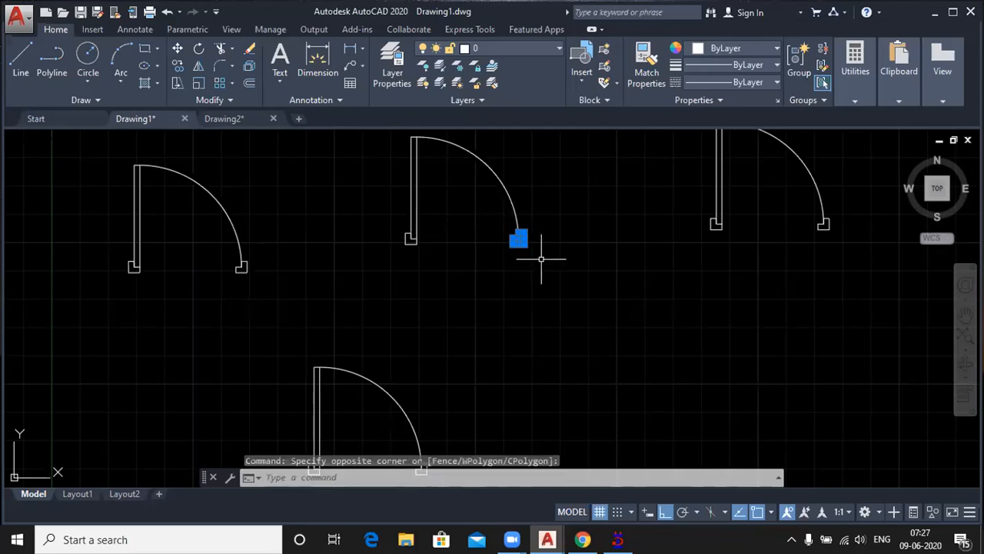
{"action": "key", "text": "Delete"}
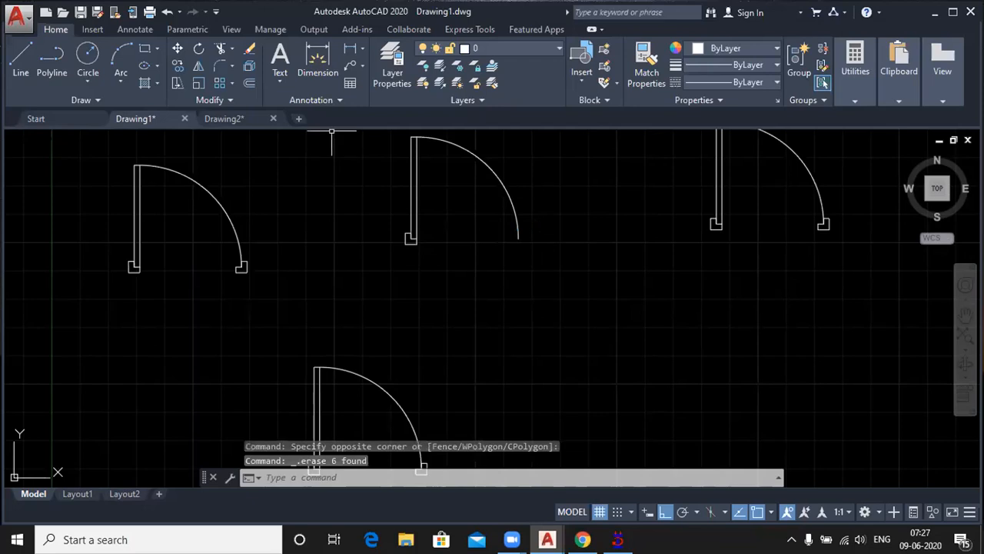
Step: Mirror the original door about a vertical line through the lower end of its swing arc, keeping the source objects
{"action": "left_click", "coordinate": [196, 63]}
{"action": "scroll", "coordinate": [408, 357], "scroll_direction": "down", "scroll_amount": 2}
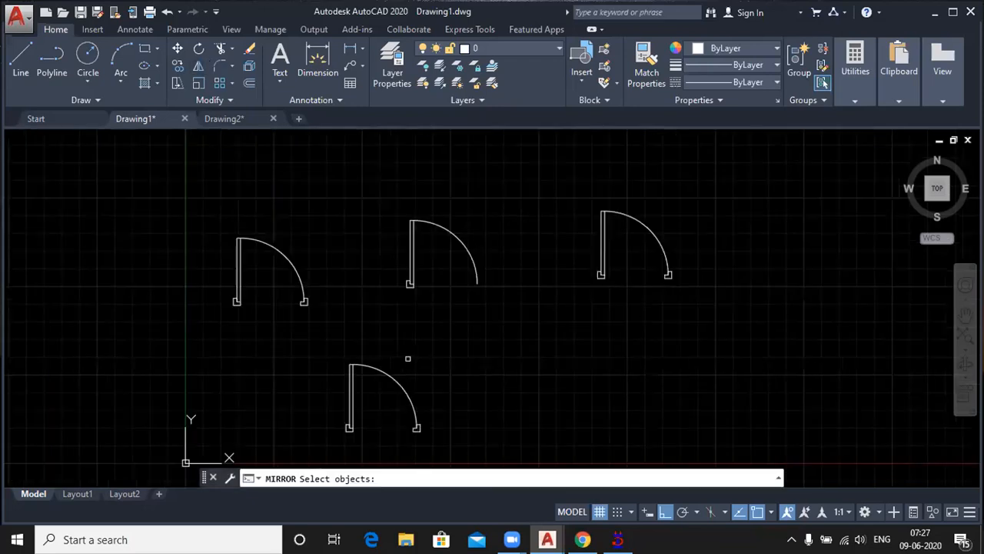
{"action": "left_click", "coordinate": [353, 196]}
{"action": "left_click", "coordinate": [507, 313]}
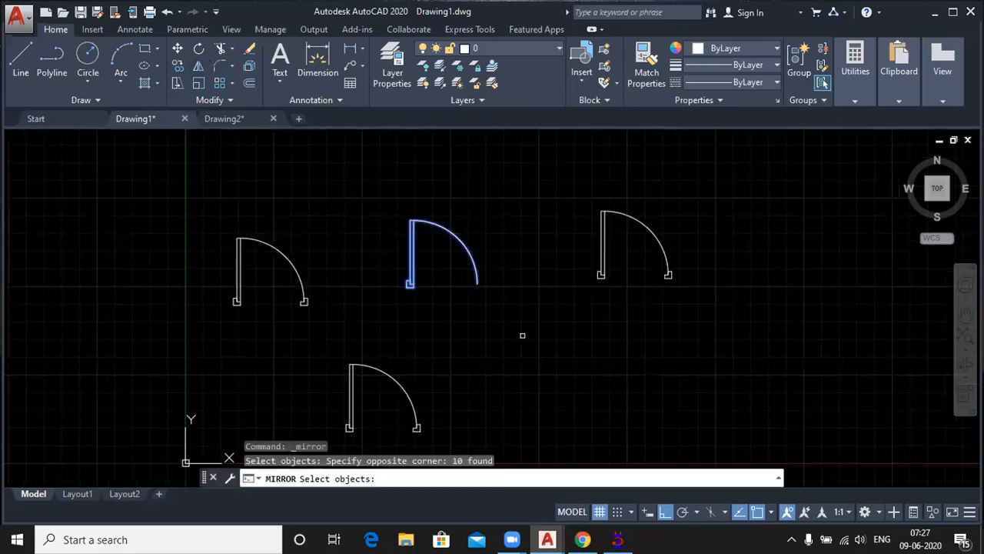
{"action": "key", "text": "Return"}
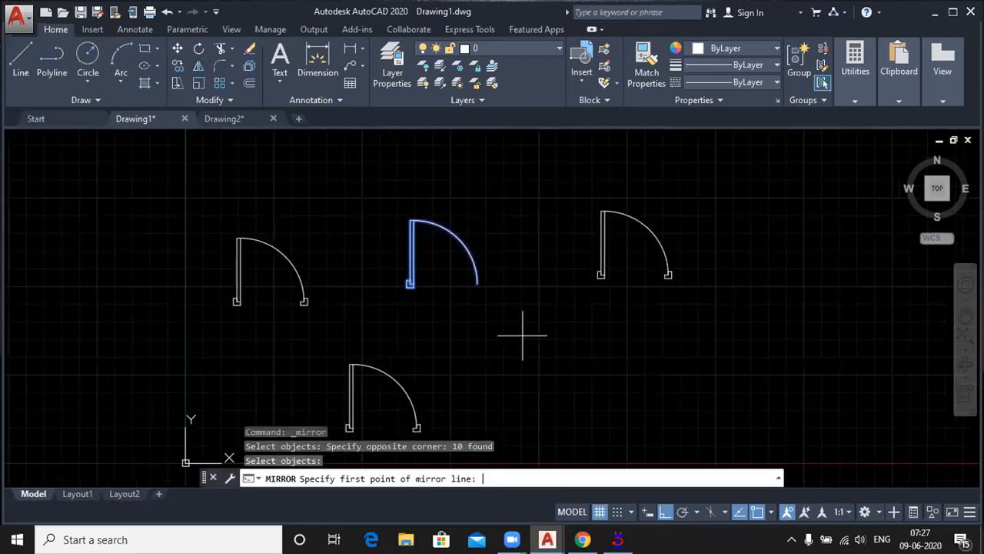
{"action": "left_click", "coordinate": [477, 281]}
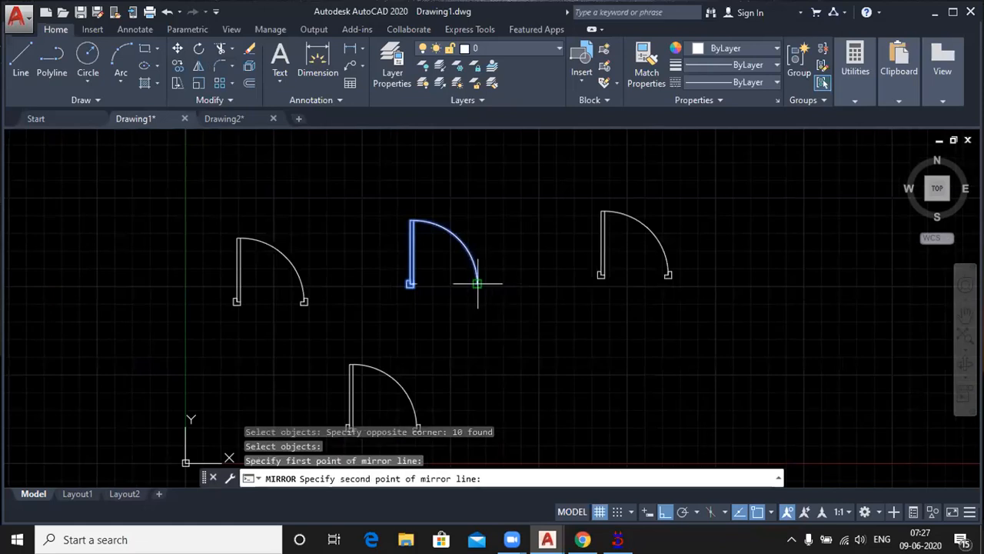
{"action": "left_click", "coordinate": [478, 219]}
{"action": "key", "text": "Return"}
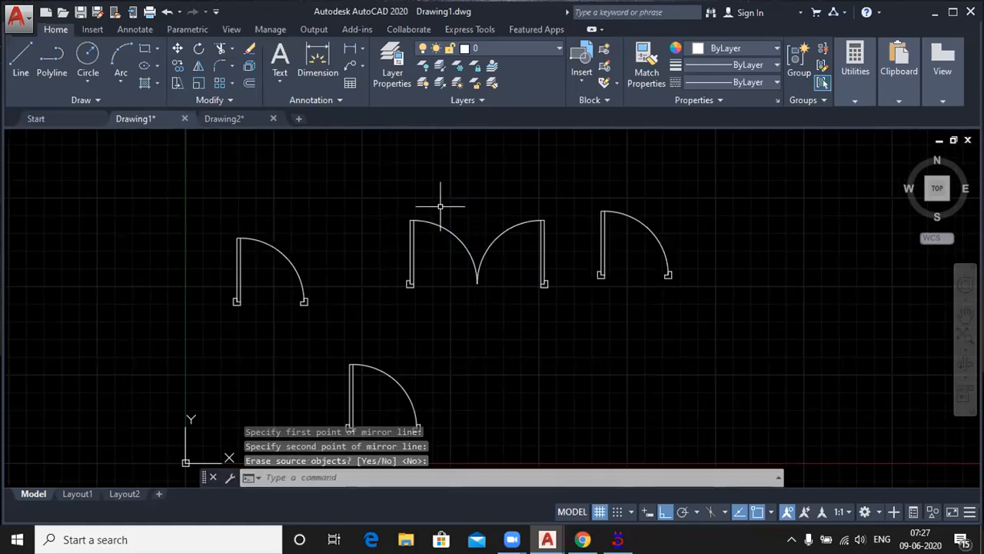
Step: Open the Write Block (WBLOCK) settings for saving a block as a separate file
{"action": "scroll", "coordinate": [438, 204], "scroll_direction": "down", "scroll_amount": 2}
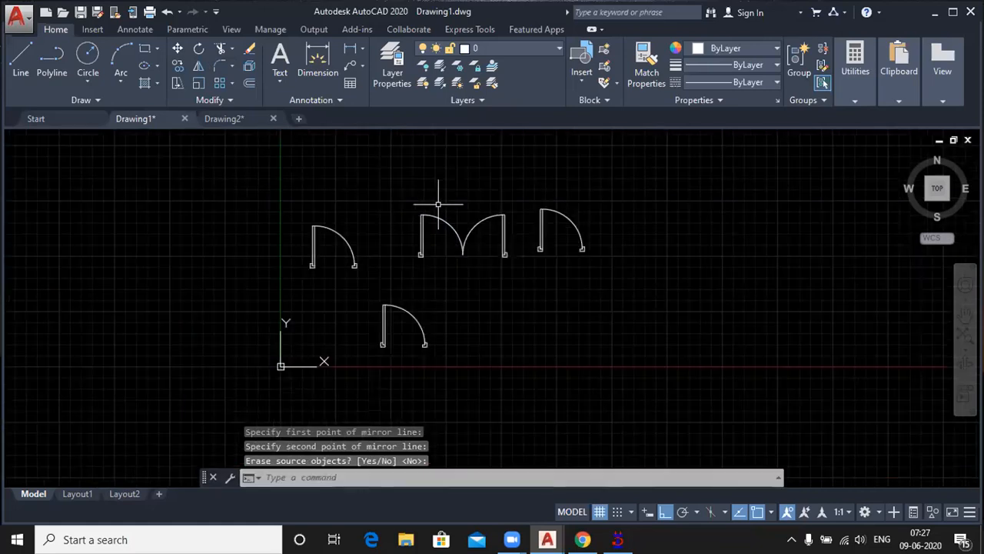
{"action": "scroll", "coordinate": [488, 271], "scroll_direction": "up", "scroll_amount": 2}
{"action": "middle_click_drag", "start_coordinate": [489, 270], "coordinate": [429, 274]}
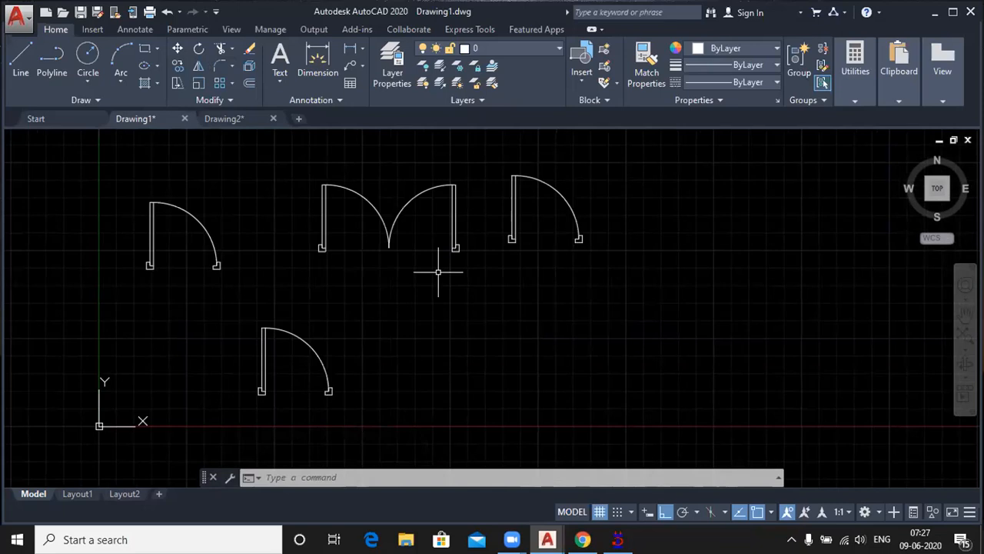
{"action": "type", "text": "wb"}
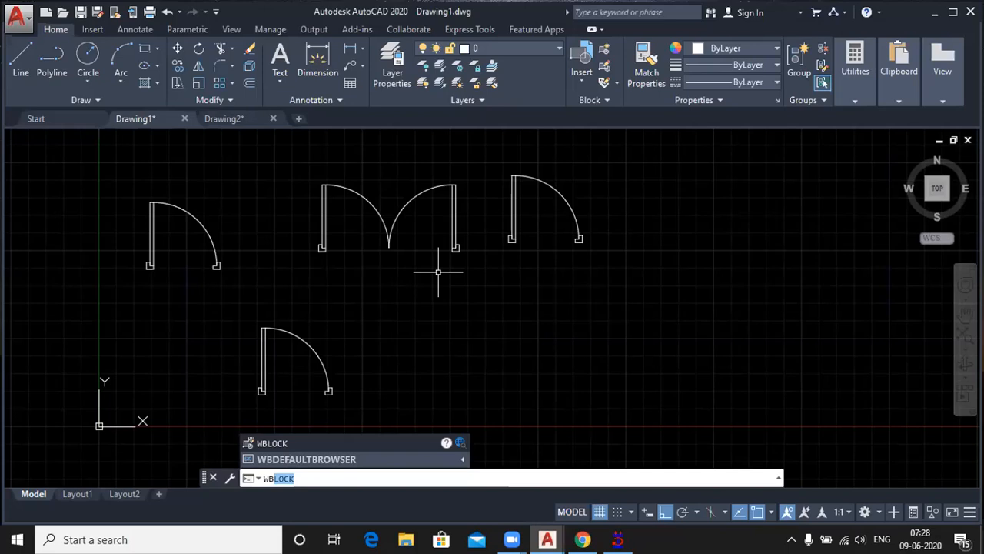
{"action": "key", "text": "Return"}
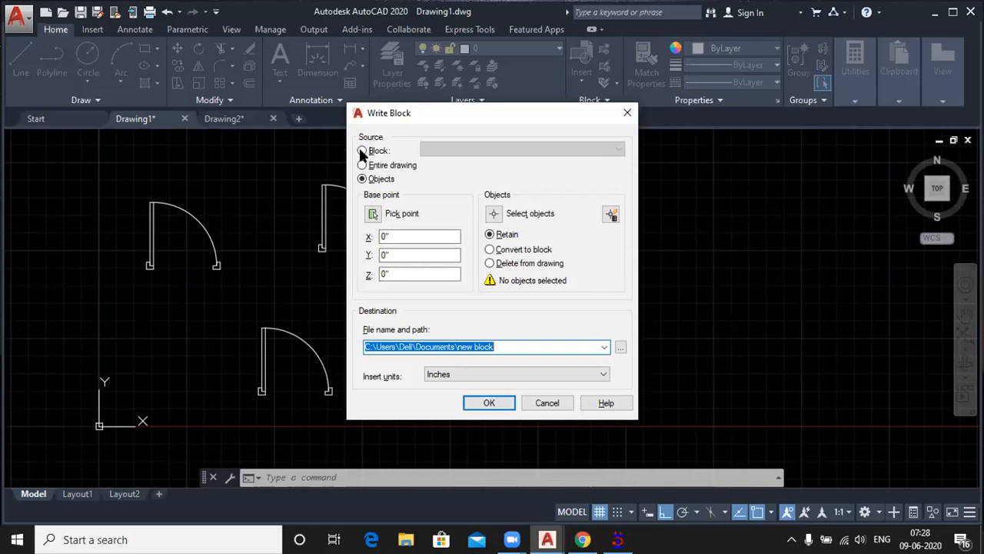
Step: Try the block Door 36 and the entire drawing as the source for the written block
{"action": "left_click", "coordinate": [363, 151]}
{"action": "left_click", "coordinate": [534, 151]}
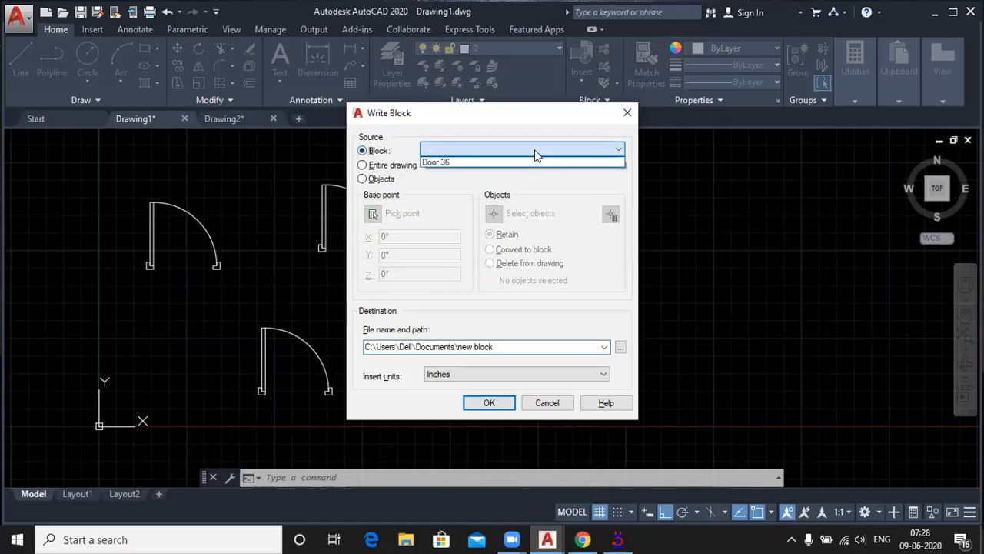
{"action": "left_click", "coordinate": [448, 161]}
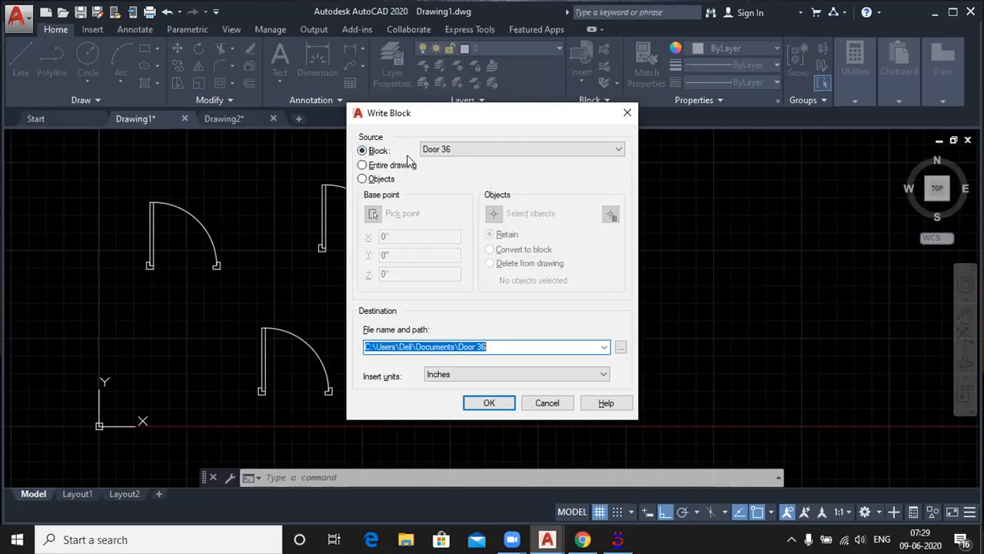
{"action": "left_click", "coordinate": [495, 347]}
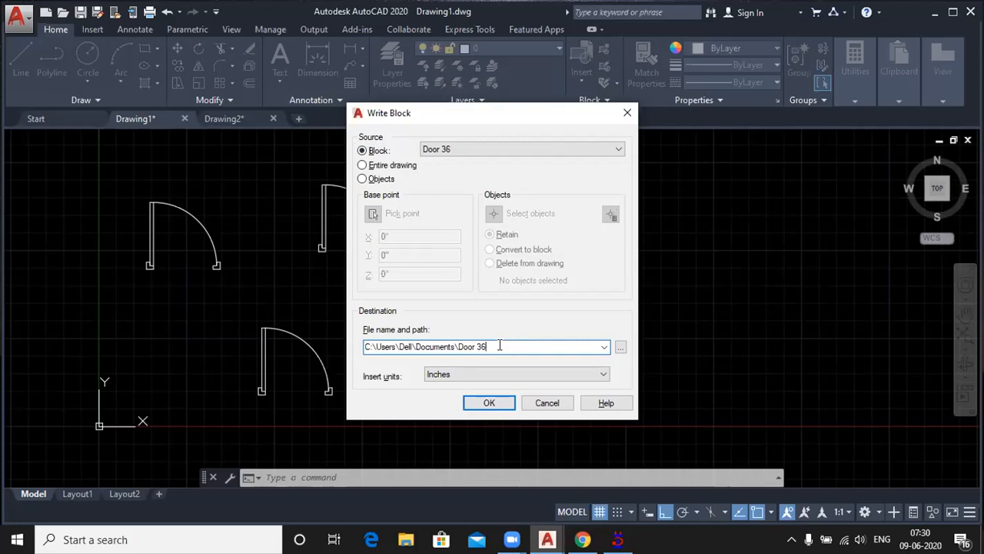
{"action": "left_click", "coordinate": [362, 167]}
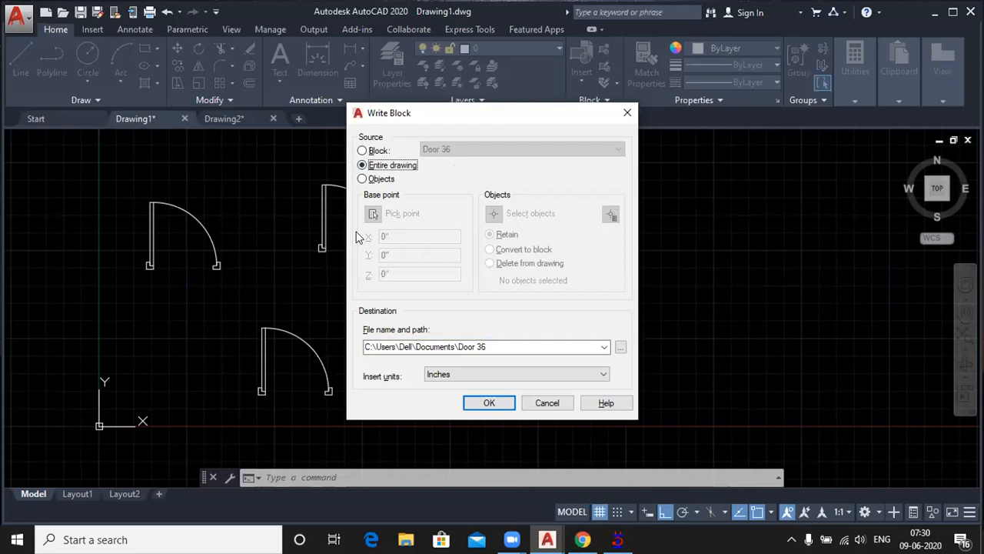
Step: Set the write-block source to Objects, with the base point at the lower outer corner of the double door's right jamb
{"action": "left_click", "coordinate": [364, 182]}
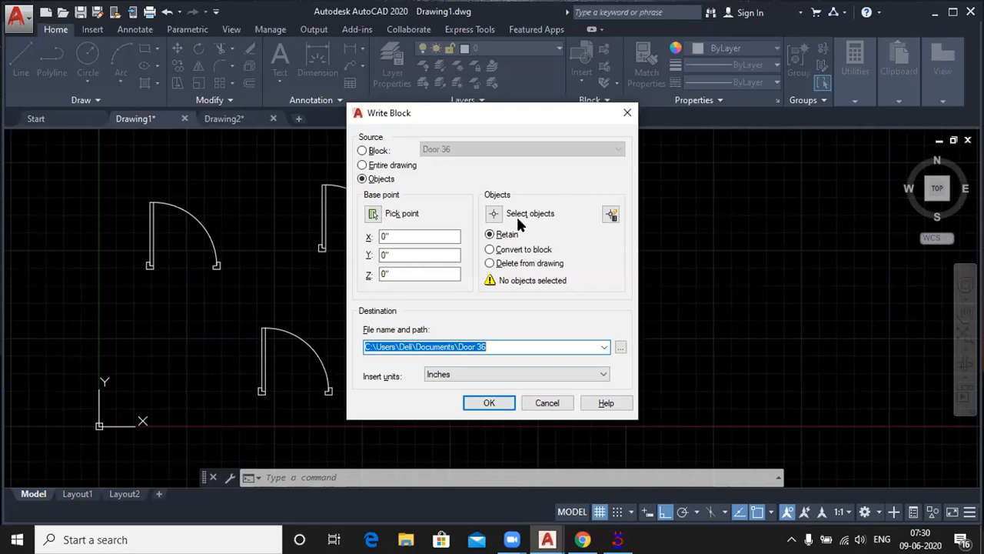
{"action": "left_click", "coordinate": [373, 214]}
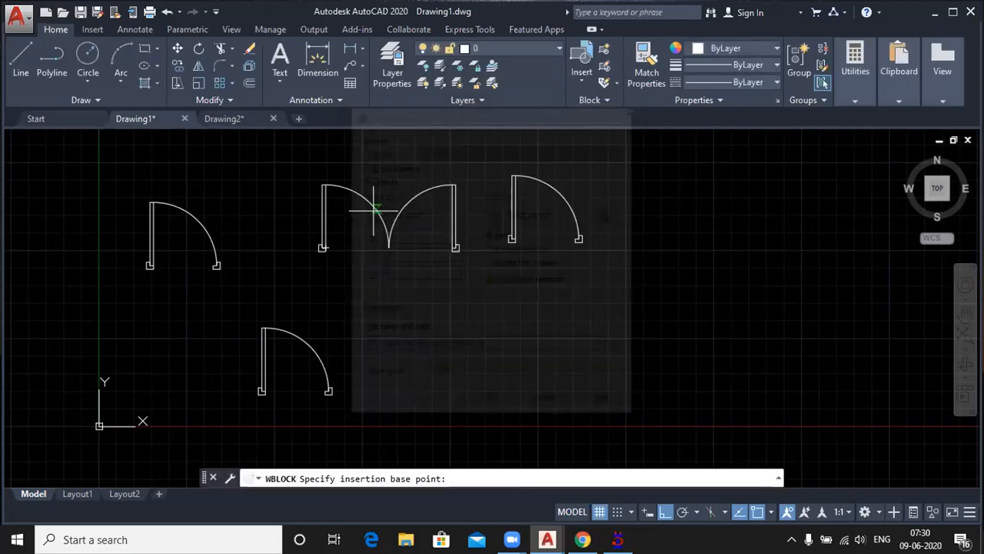
{"action": "scroll", "coordinate": [464, 254], "scroll_direction": "up", "scroll_amount": 2}
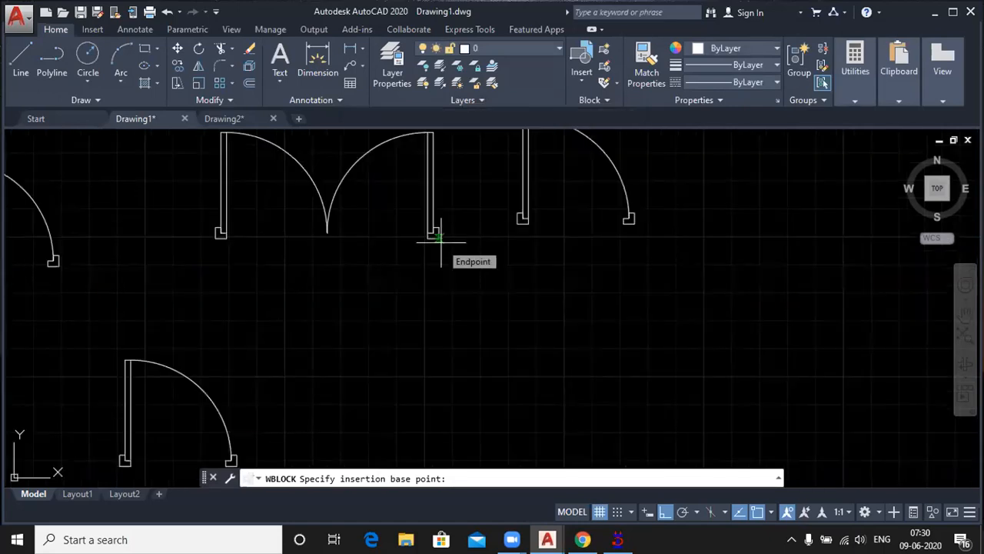
{"action": "left_click", "coordinate": [441, 241]}
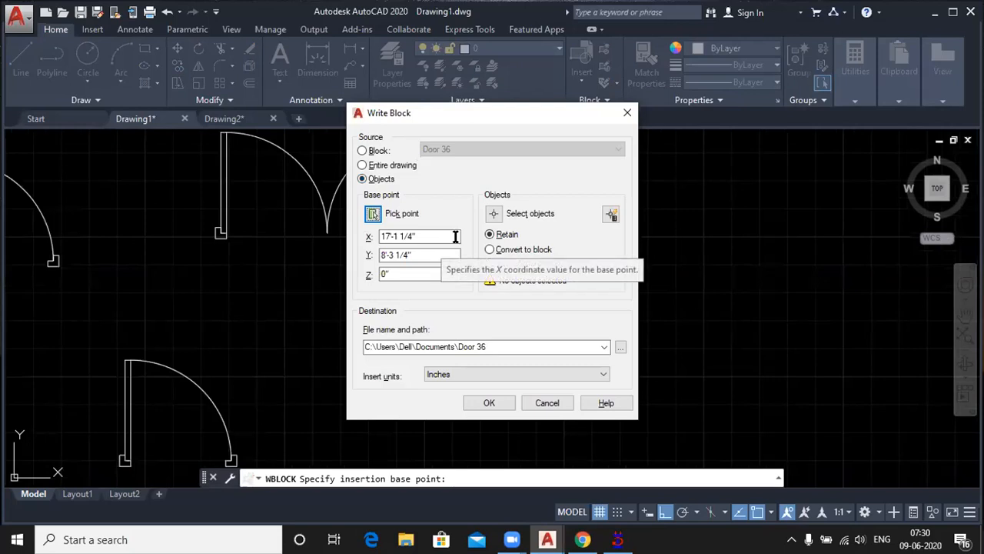
Step: Select all objects of the mirrored double door for the written block and set them to convert to block
{"action": "left_click", "coordinate": [493, 214]}
{"action": "scroll", "coordinate": [393, 280], "scroll_direction": "down", "scroll_amount": 2}
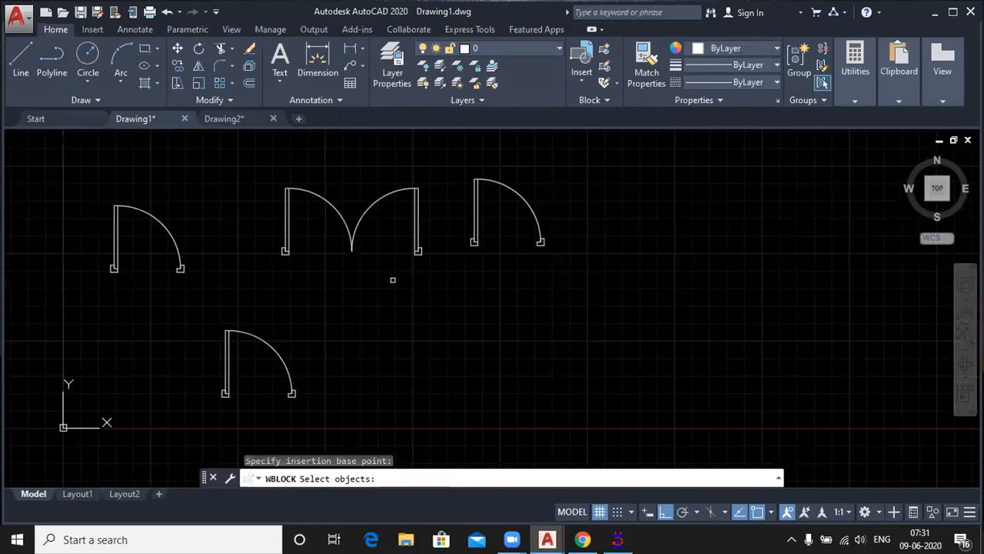
{"action": "left_click", "coordinate": [260, 166]}
{"action": "left_click", "coordinate": [444, 292]}
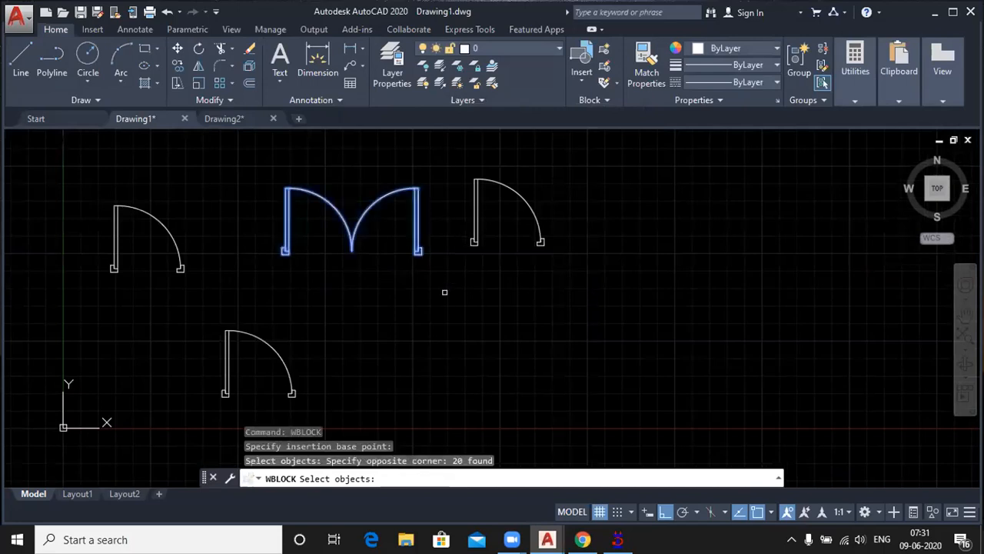
{"action": "key", "text": "Return"}
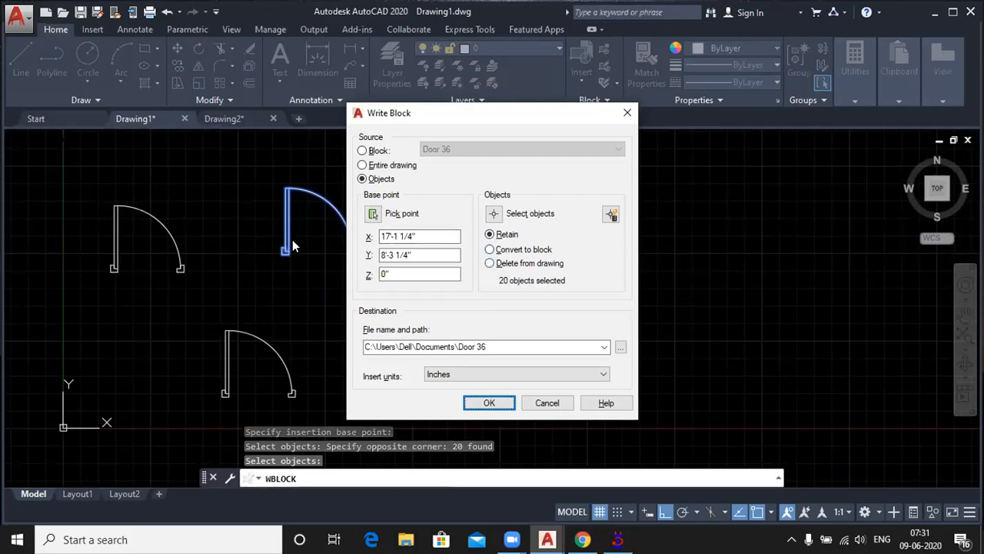
{"action": "left_click", "coordinate": [494, 249]}
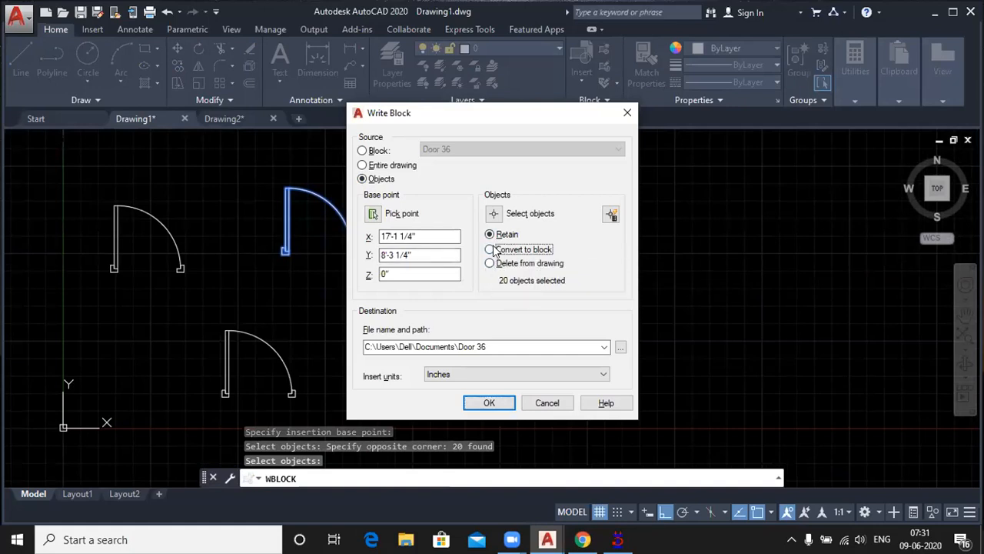
Step: Name the destination file double Door 72 in the Documents folder and write the block
{"action": "left_click", "coordinate": [497, 347]}
{"action": "left_click", "coordinate": [497, 347]}
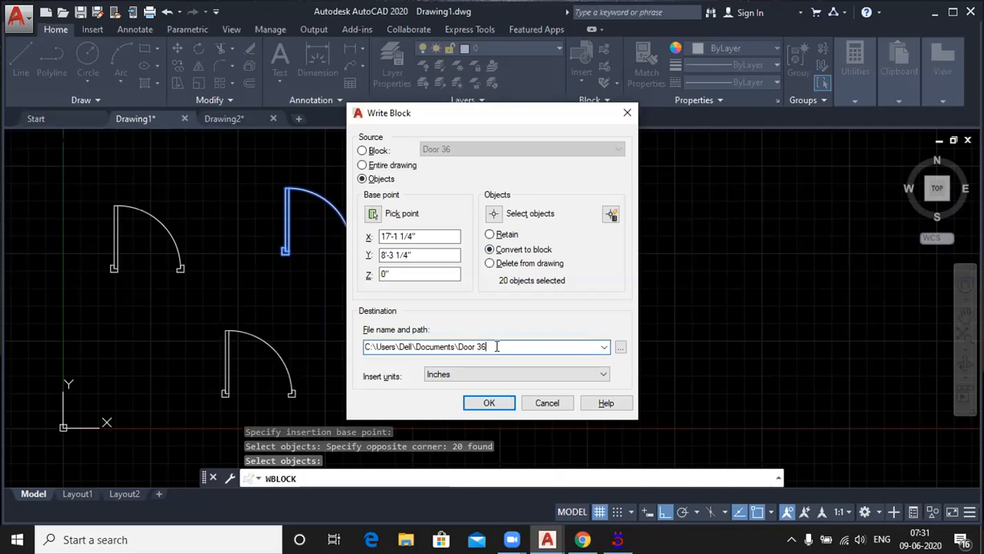
{"action": "key", "text": "Left"}
{"action": "key", "text": "Left"}
{"action": "key", "text": "Left"}
{"action": "key", "text": "Left"}
{"action": "key", "text": "Left"}
{"action": "key", "text": "Left"}
{"action": "key", "text": "Left"}
{"action": "type", "text": "double"}
{"action": "key", "text": "BackSpace"}
{"action": "key", "text": "BackSpace"}
{"action": "type", "text": "72"}
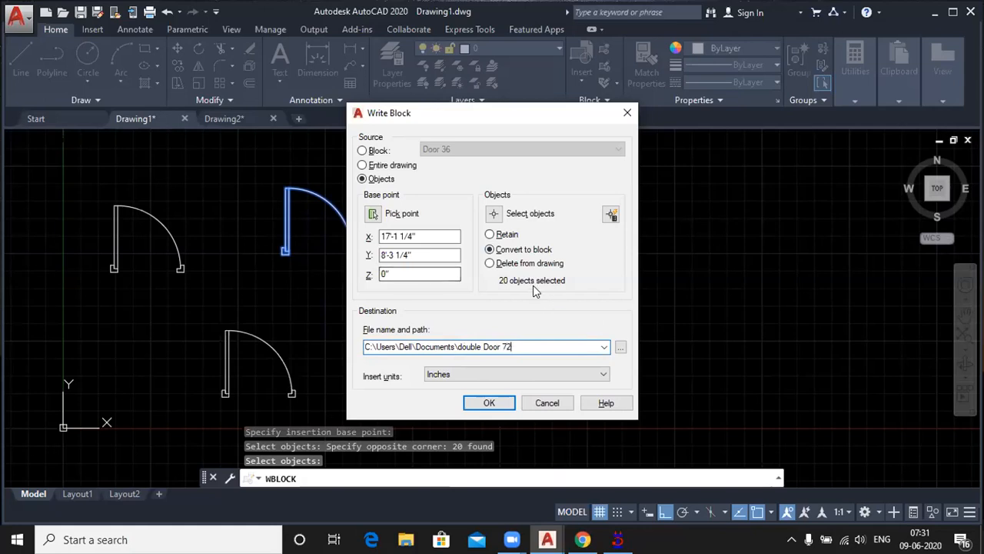
{"action": "left_click", "coordinate": [489, 404]}
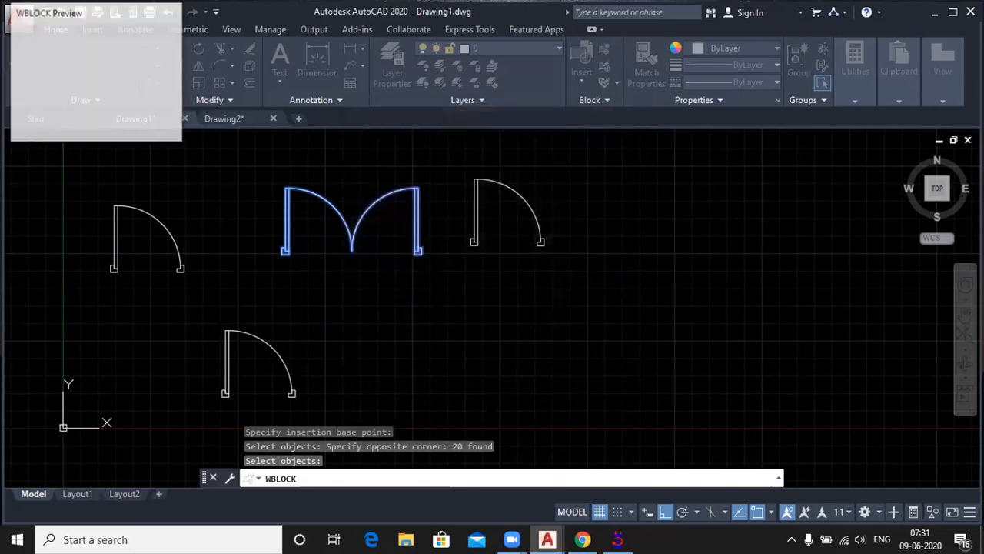
Step: Select the converted double door to check it, and insert another double Door 72 block to the right of the existing doors
{"action": "left_click", "coordinate": [379, 195]}
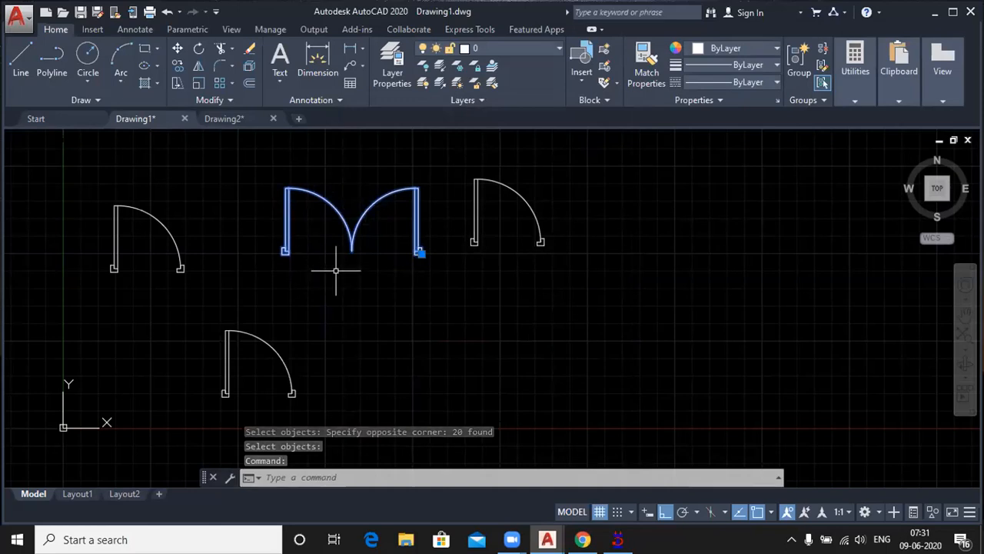
{"action": "mouse_move", "coordinate": [344, 224]}
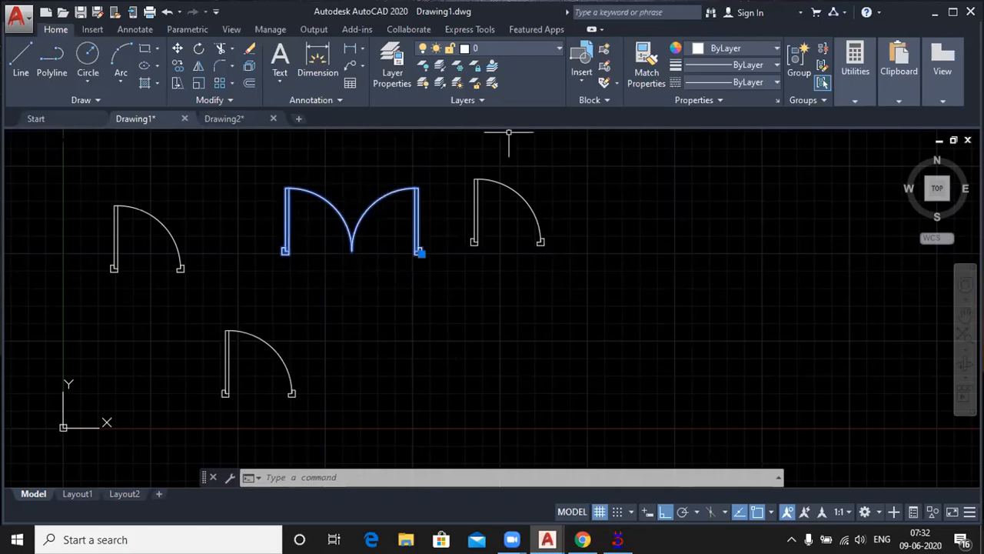
{"action": "left_click", "coordinate": [576, 84]}
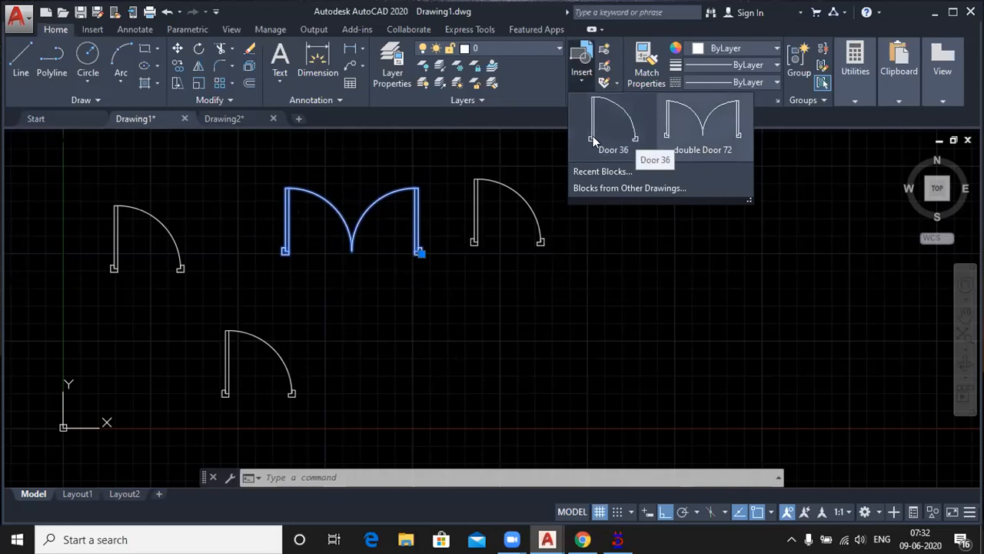
{"action": "left_click", "coordinate": [716, 130]}
{"action": "left_click", "coordinate": [757, 312]}
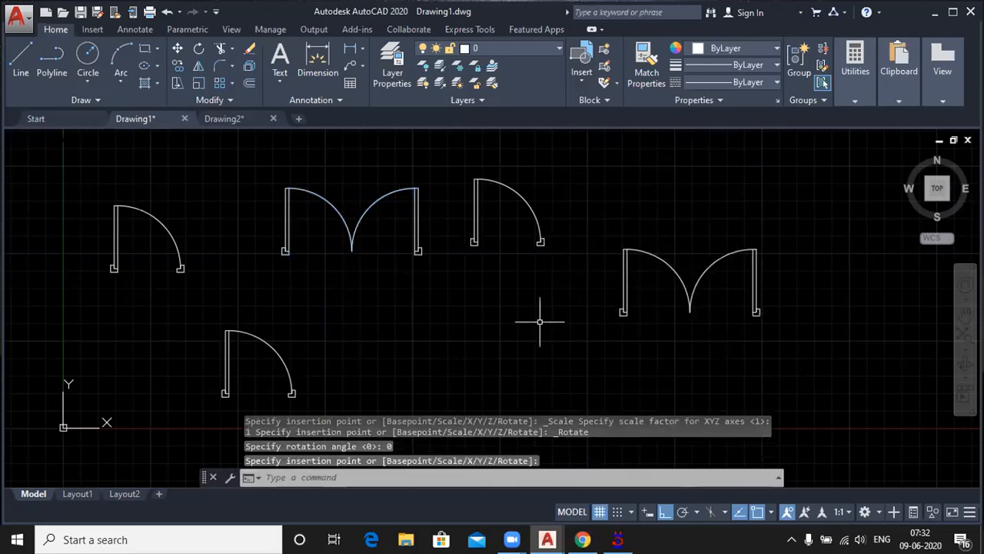
Step: Switch to Drawing2 and load the double Door 72 file from Documents as a source of blocks from other drawings
{"action": "left_click", "coordinate": [231, 120]}
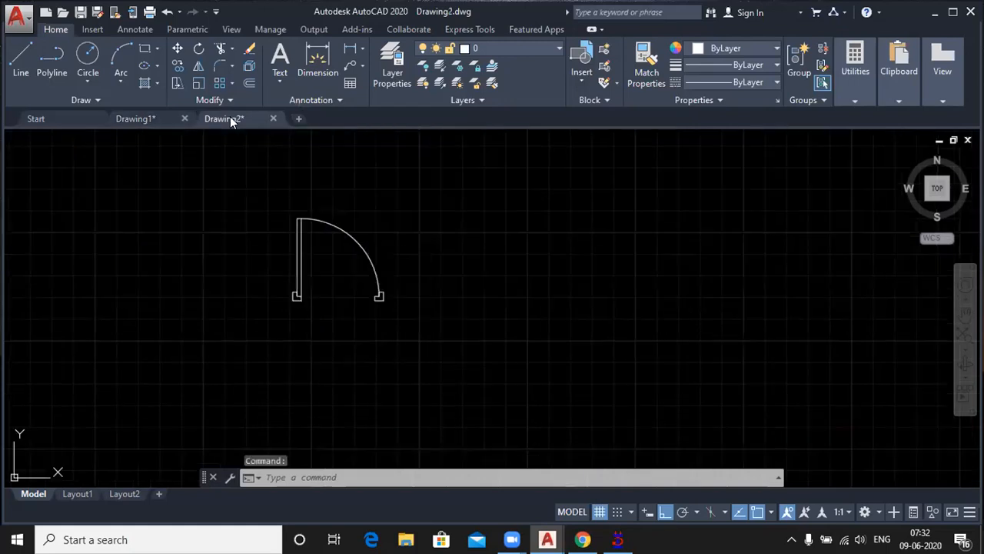
{"action": "left_click", "coordinate": [586, 74]}
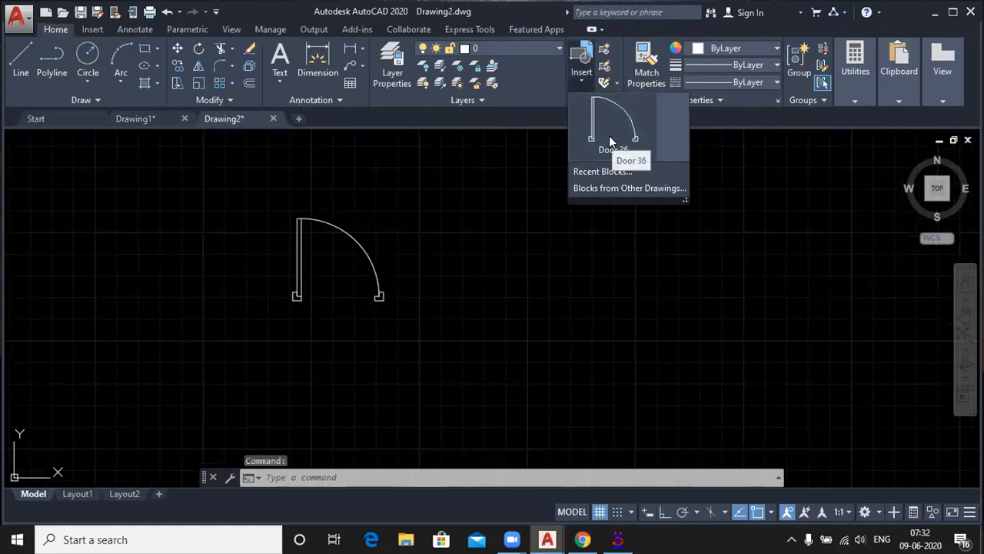
{"action": "left_click", "coordinate": [635, 188]}
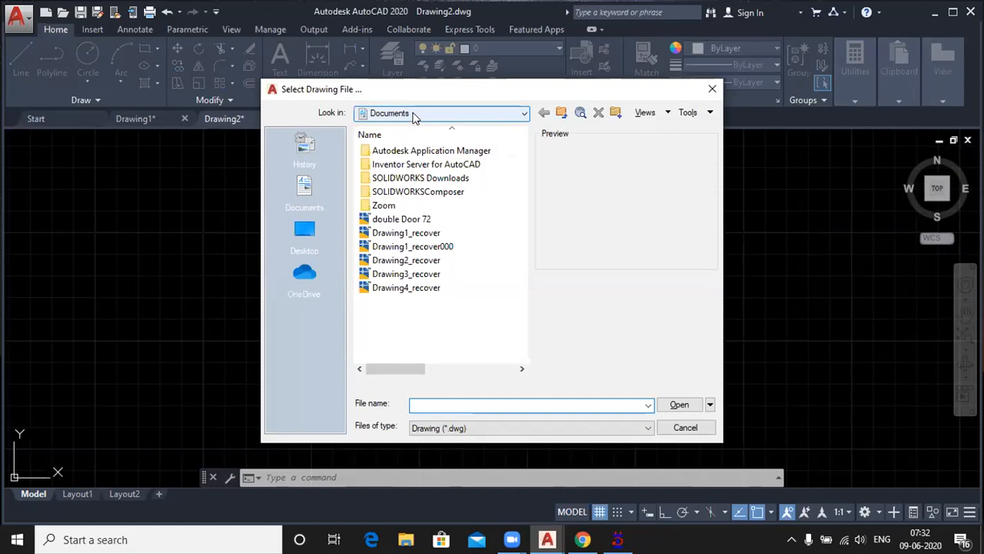
{"action": "left_click", "coordinate": [413, 220]}
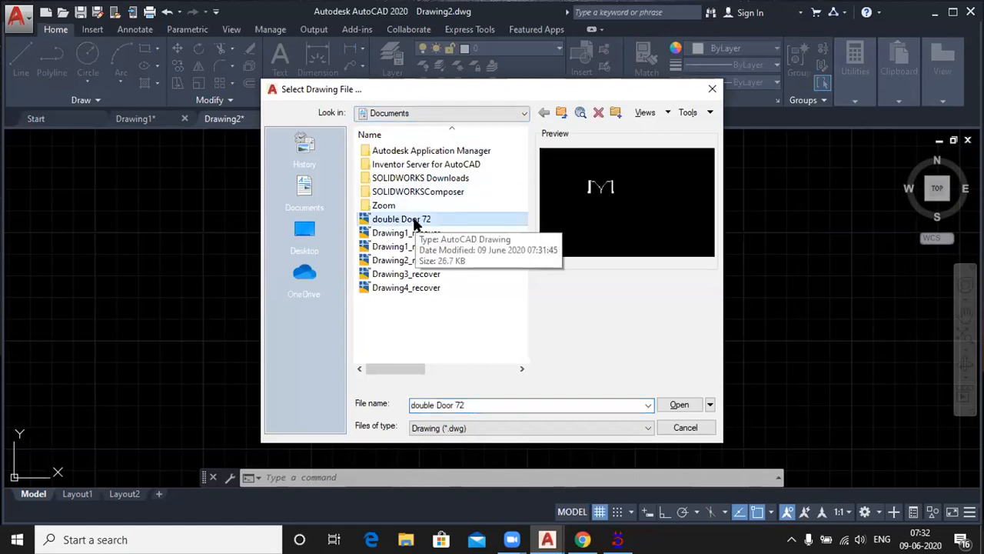
{"action": "left_click", "coordinate": [678, 403]}
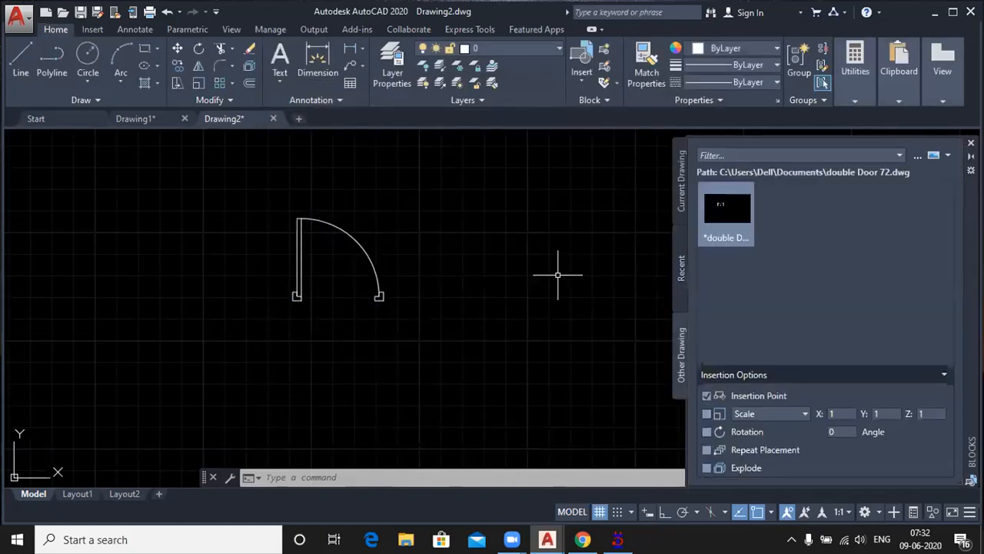
Step: Insert the double Door 72 drawing as a block in free space beside the small single door
{"action": "left_click", "coordinate": [718, 209]}
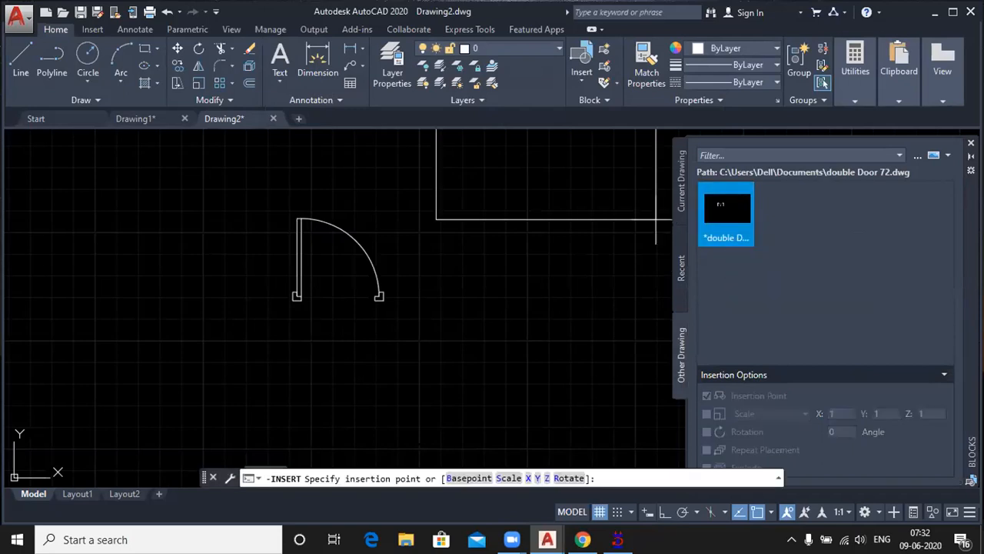
{"action": "scroll", "coordinate": [577, 350], "scroll_direction": "down", "scroll_amount": 6}
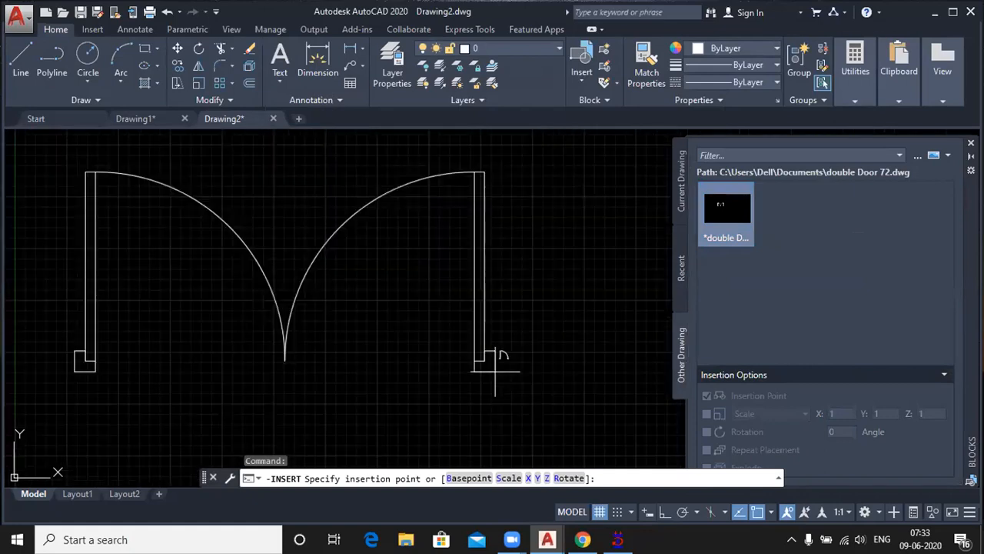
{"action": "scroll", "coordinate": [495, 370], "scroll_direction": "down", "scroll_amount": 3}
{"action": "left_click", "coordinate": [395, 322]}
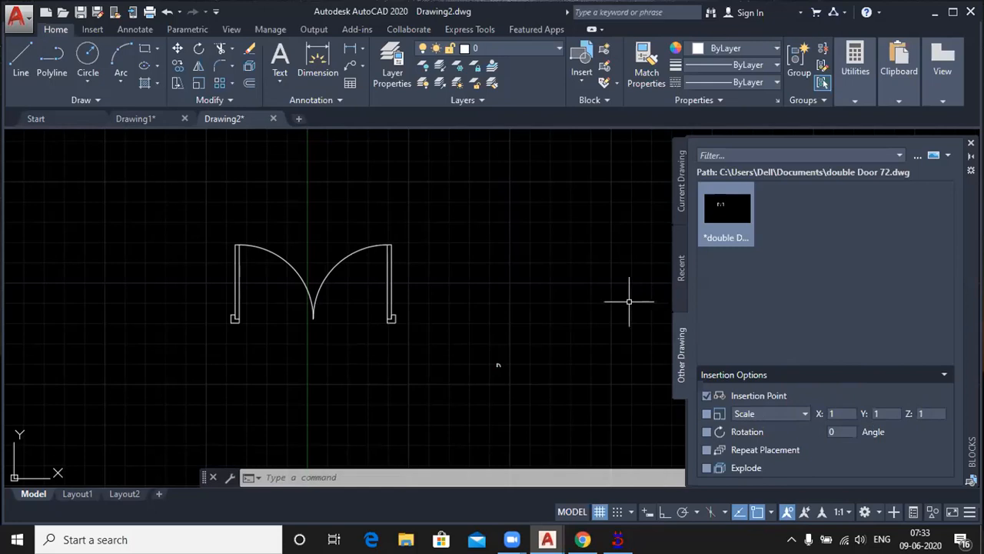
Step: Add a linear dimension below the small single door, spanning the clear opening between its two jambs
{"action": "scroll", "coordinate": [629, 301], "scroll_direction": "down", "scroll_amount": 2}
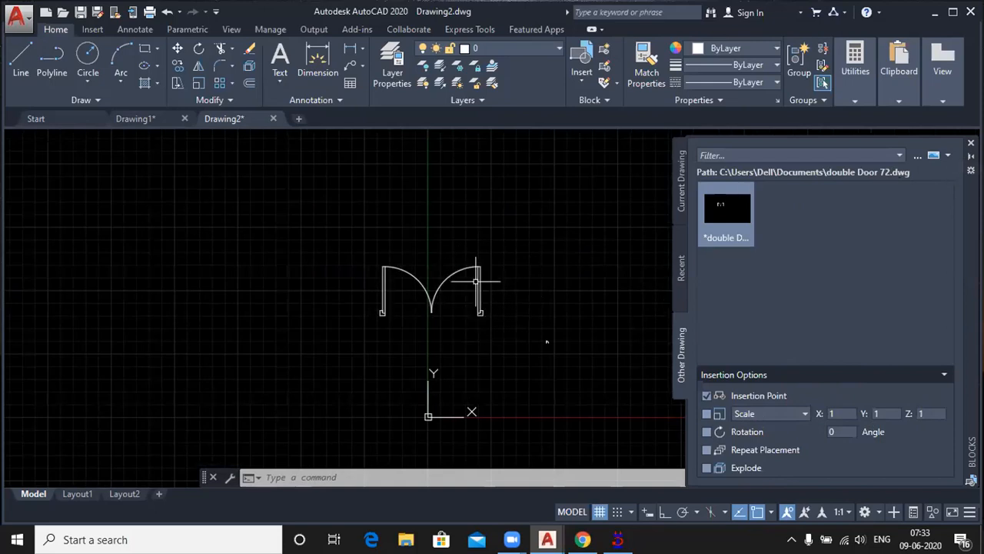
{"action": "scroll", "coordinate": [549, 347], "scroll_direction": "up", "scroll_amount": 4}
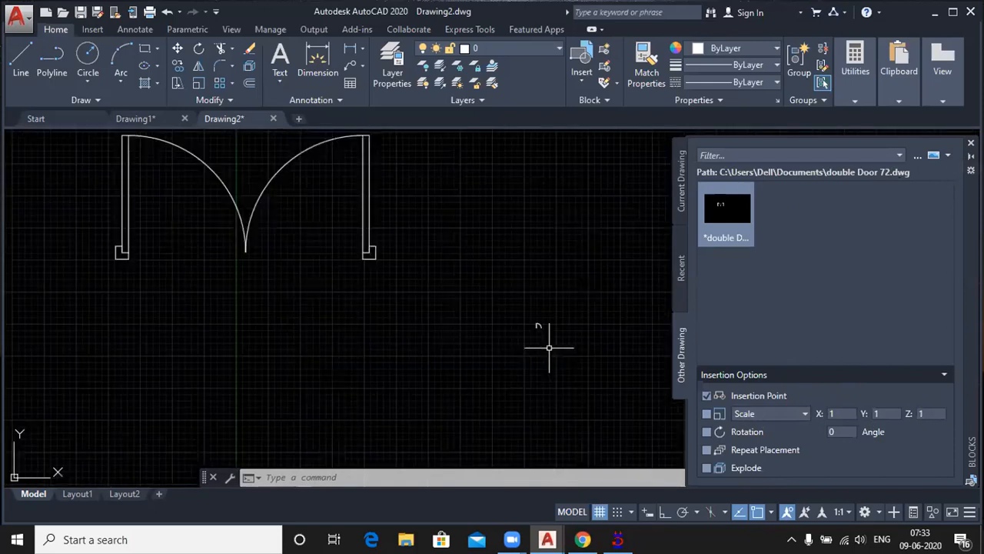
{"action": "scroll", "coordinate": [549, 348], "scroll_direction": "up", "scroll_amount": 4}
{"action": "scroll", "coordinate": [507, 333], "scroll_direction": "up", "scroll_amount": 4}
{"action": "scroll", "coordinate": [571, 338], "scroll_direction": "up", "scroll_amount": 4}
{"action": "middle_click_drag", "start_coordinate": [570, 338], "coordinate": [518, 309]}
{"action": "left_click", "coordinate": [345, 52]}
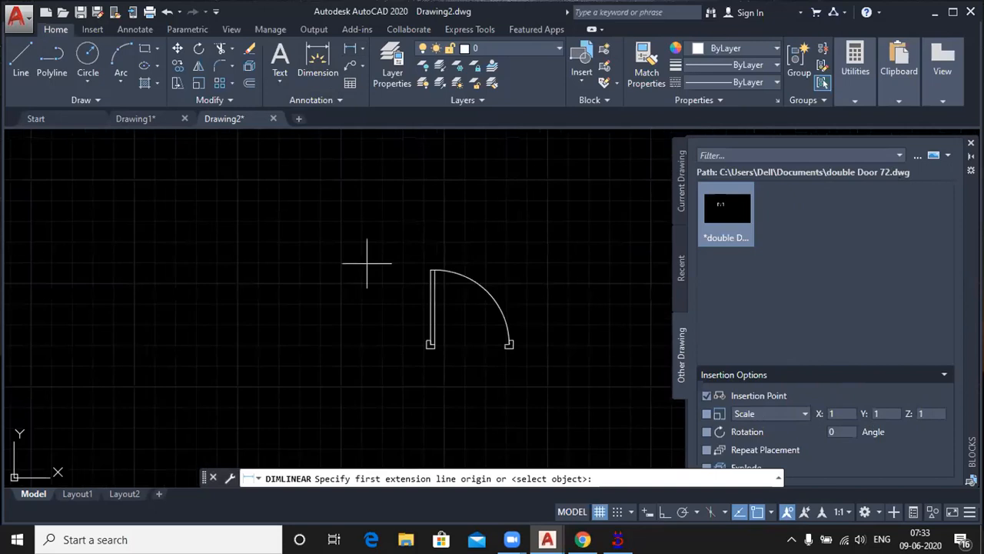
{"action": "scroll", "coordinate": [430, 341], "scroll_direction": "up", "scroll_amount": 2}
{"action": "left_click", "coordinate": [433, 343]}
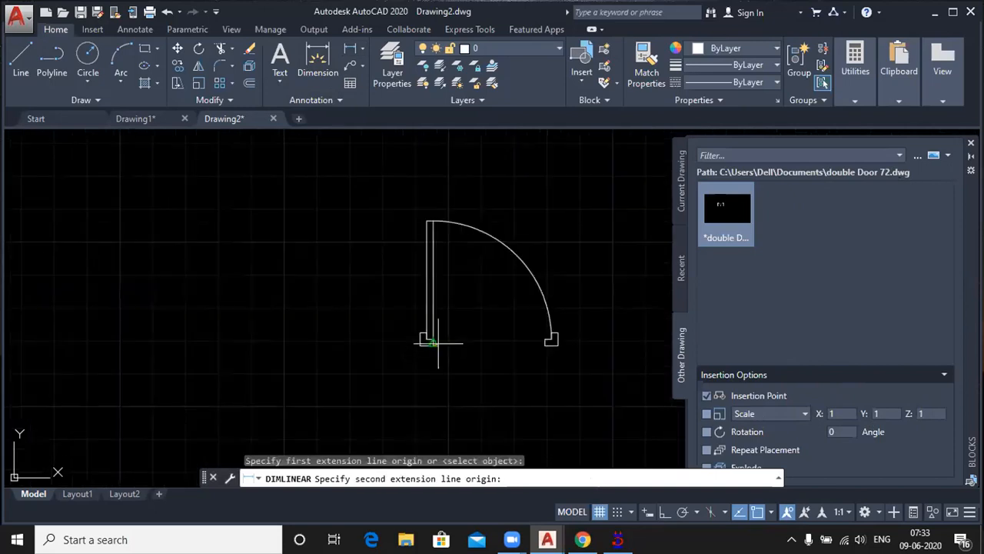
{"action": "left_click", "coordinate": [537, 342]}
{"action": "left_click", "coordinate": [536, 355]}
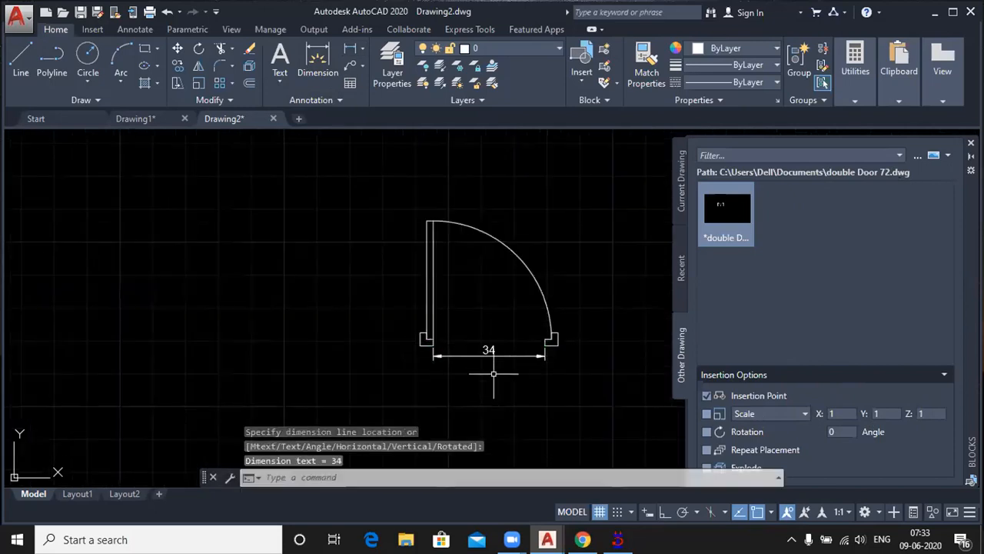
Step: Add a linear dimension below the double door between the inner lower corners of its jambs, and examine the dimension text
{"action": "scroll", "coordinate": [496, 369], "scroll_direction": "up", "scroll_amount": 2}
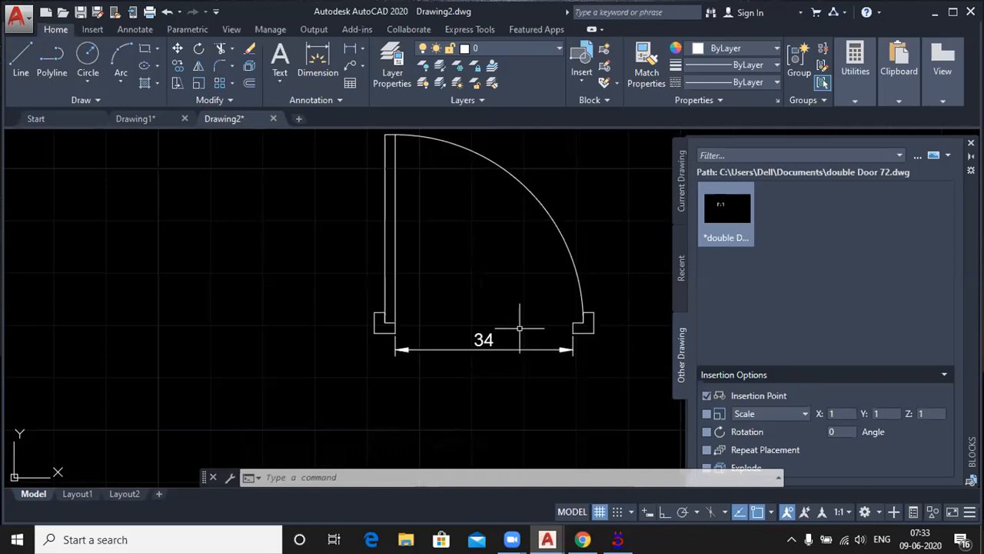
{"action": "scroll", "coordinate": [520, 329], "scroll_direction": "down", "scroll_amount": 6}
{"action": "mouse_move", "coordinate": [511, 315]}
{"action": "middle_mouse_down"}
{"action": "mouse_move", "coordinate": [290, 281]}
{"action": "mouse_move", "coordinate": [331, 334]}
{"action": "mouse_move", "coordinate": [535, 379]}
{"action": "middle_mouse_up"}
{"action": "scroll", "coordinate": [536, 379], "scroll_direction": "down", "scroll_amount": 4}
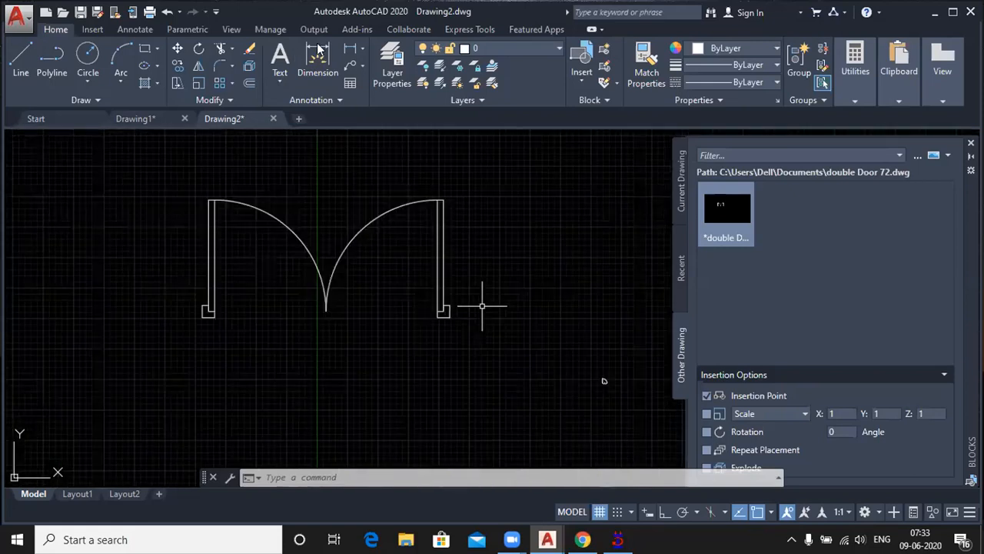
{"action": "left_click", "coordinate": [351, 49]}
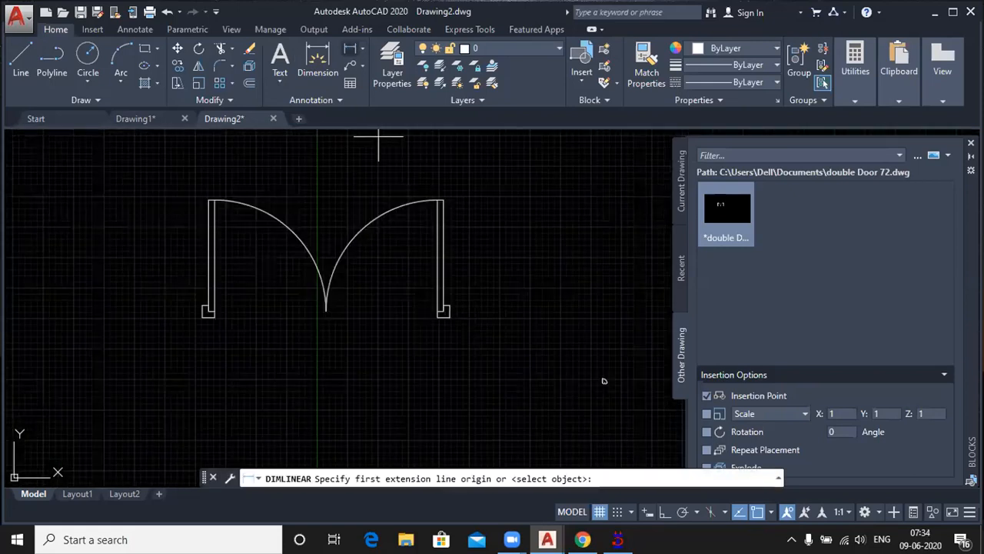
{"action": "scroll", "coordinate": [192, 339], "scroll_direction": "up", "scroll_amount": 6}
{"action": "left_click", "coordinate": [125, 374]}
{"action": "scroll", "coordinate": [323, 353], "scroll_direction": "down", "scroll_amount": 6}
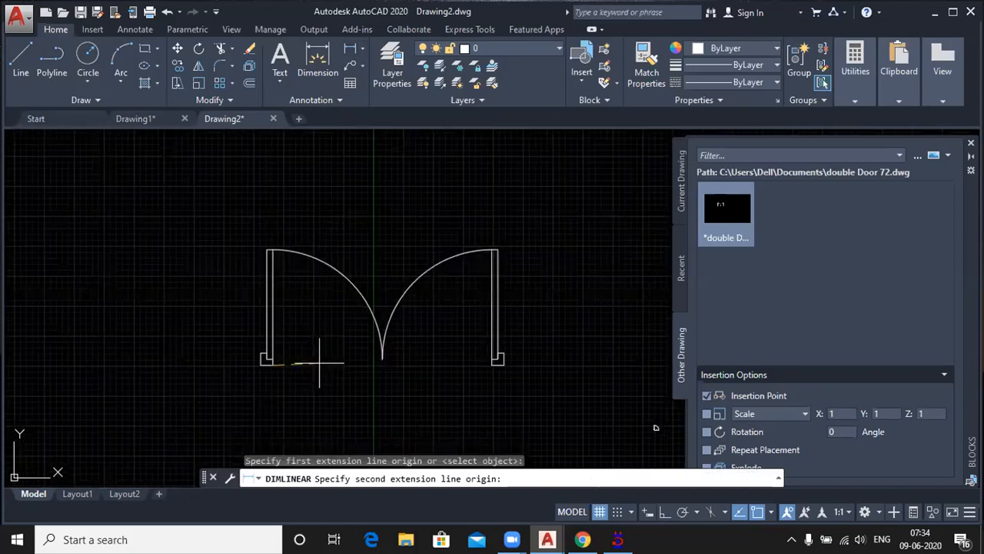
{"action": "left_click", "coordinate": [493, 363]}
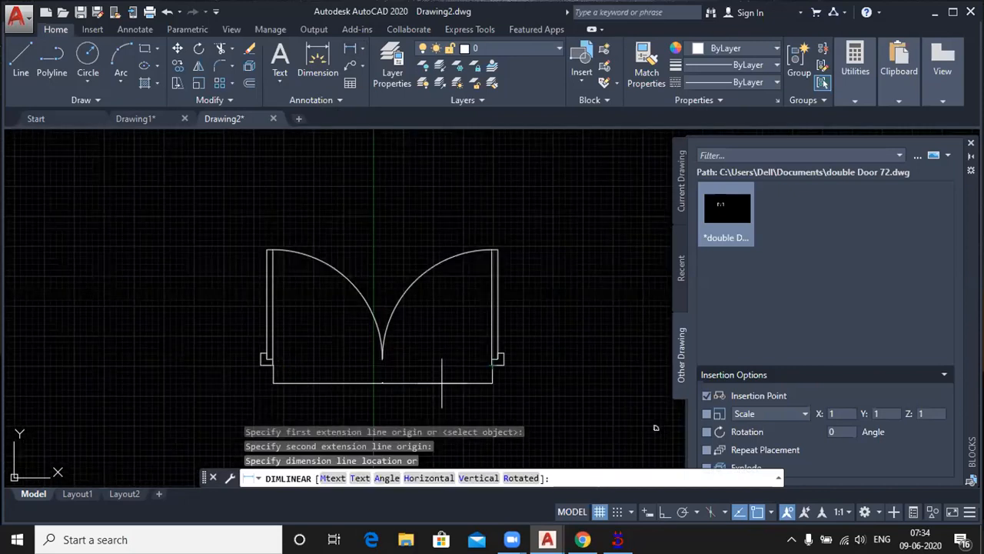
{"action": "left_click", "coordinate": [442, 382]}
{"action": "scroll", "coordinate": [400, 385], "scroll_direction": "up", "scroll_amount": 6}
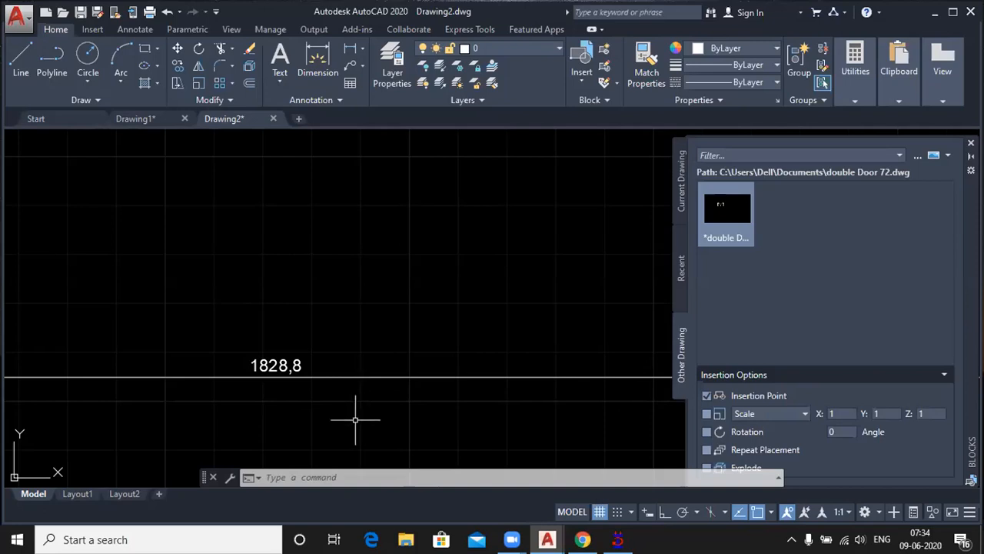
{"action": "scroll", "coordinate": [347, 312], "scroll_direction": "down", "scroll_amount": 5}
{"action": "scroll", "coordinate": [347, 312], "scroll_direction": "down", "scroll_amount": 4}
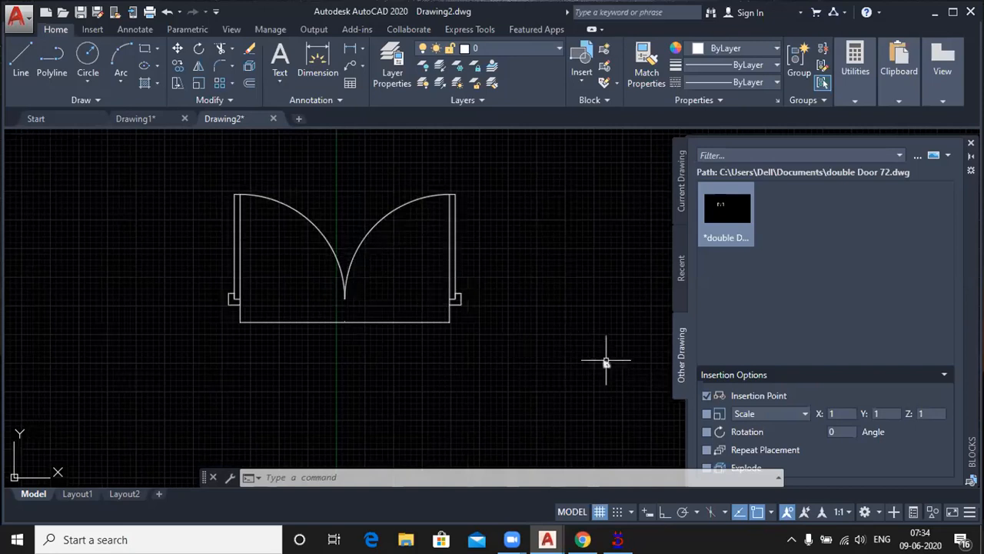
Step: Insert block Door 36 to the right of the dimensioned double door
{"action": "scroll", "coordinate": [606, 361], "scroll_direction": "up", "scroll_amount": 5}
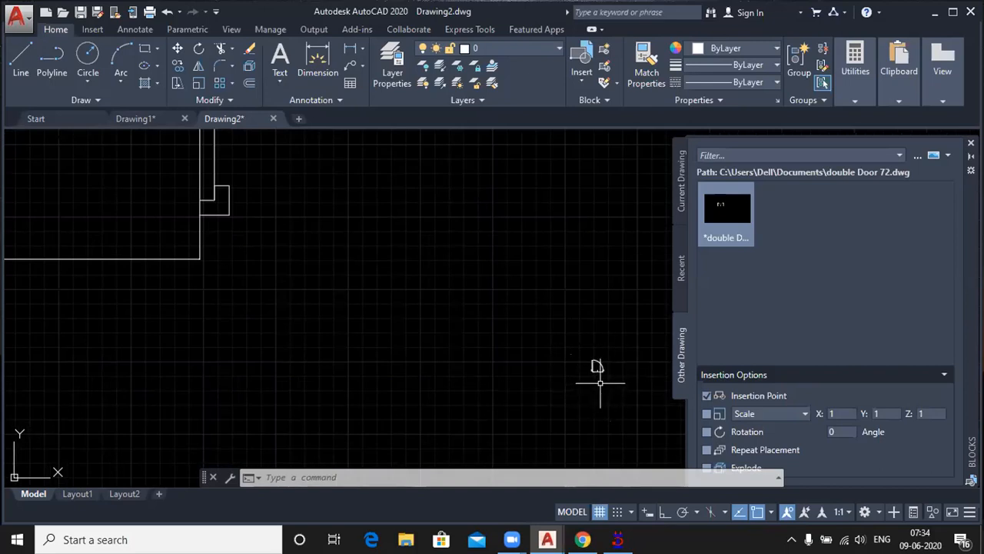
{"action": "left_click", "coordinate": [580, 77]}
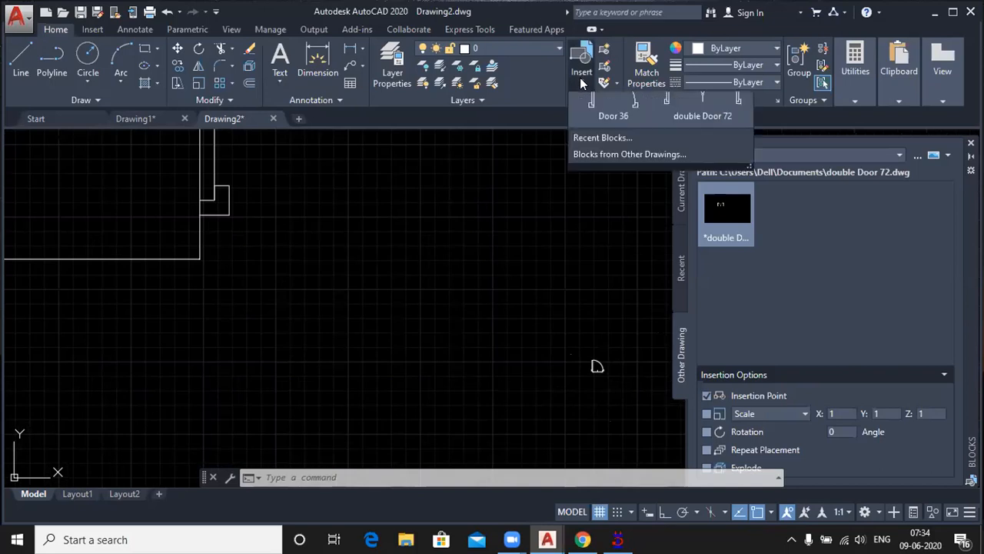
{"action": "left_click", "coordinate": [612, 139]}
{"action": "scroll", "coordinate": [359, 331], "scroll_direction": "down", "scroll_amount": 2}
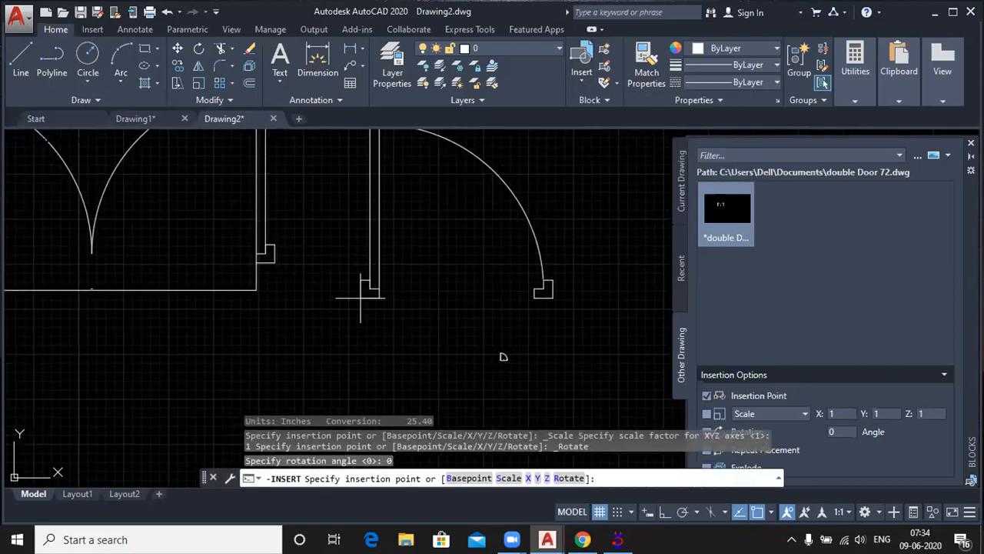
{"action": "left_click", "coordinate": [360, 297]}
{"action": "scroll", "coordinate": [397, 366], "scroll_direction": "down", "scroll_amount": 2}
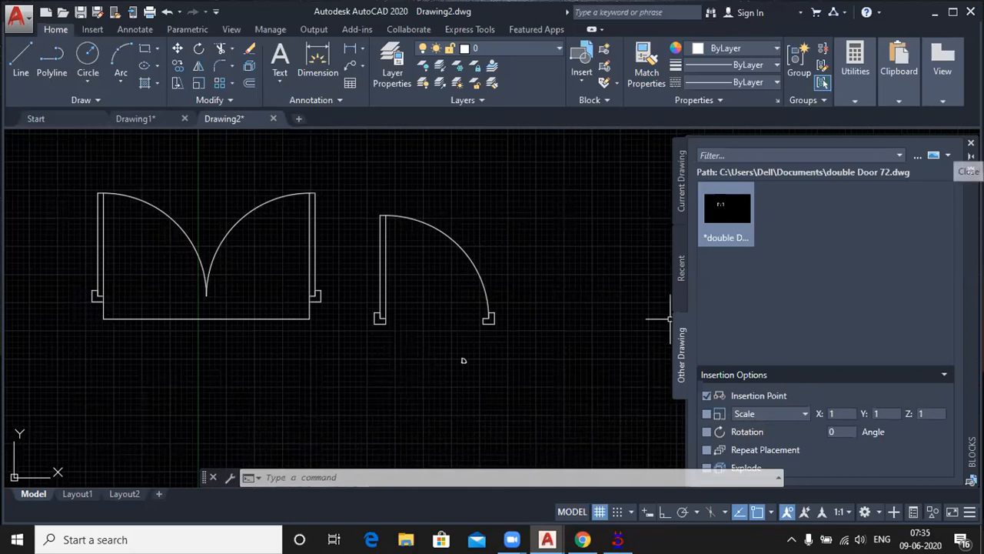
Step: Close the block palette and delete the linear dimension below the double door
{"action": "left_click", "coordinate": [970, 143]}
{"action": "left_click", "coordinate": [220, 362]}
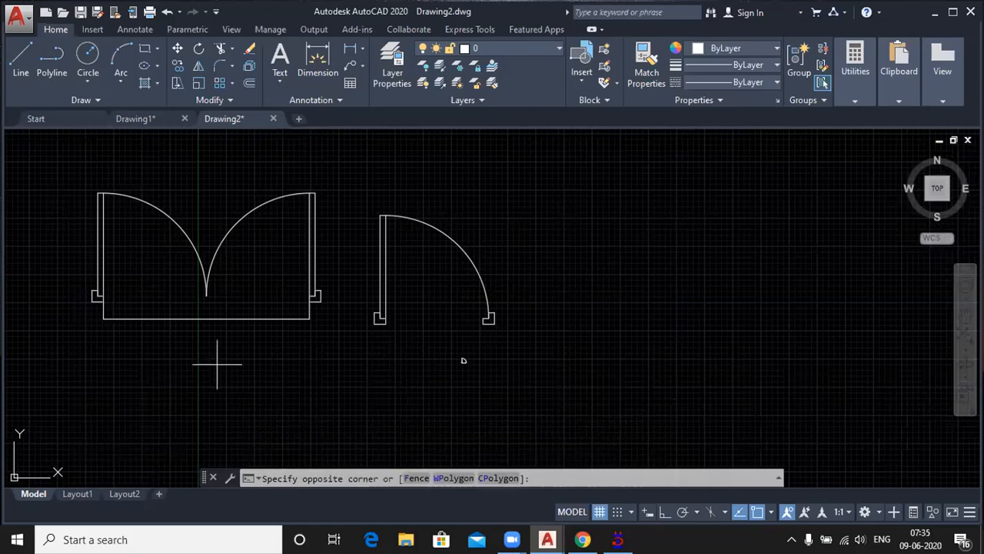
{"action": "left_click", "coordinate": [169, 307]}
{"action": "key", "text": "Delete"}
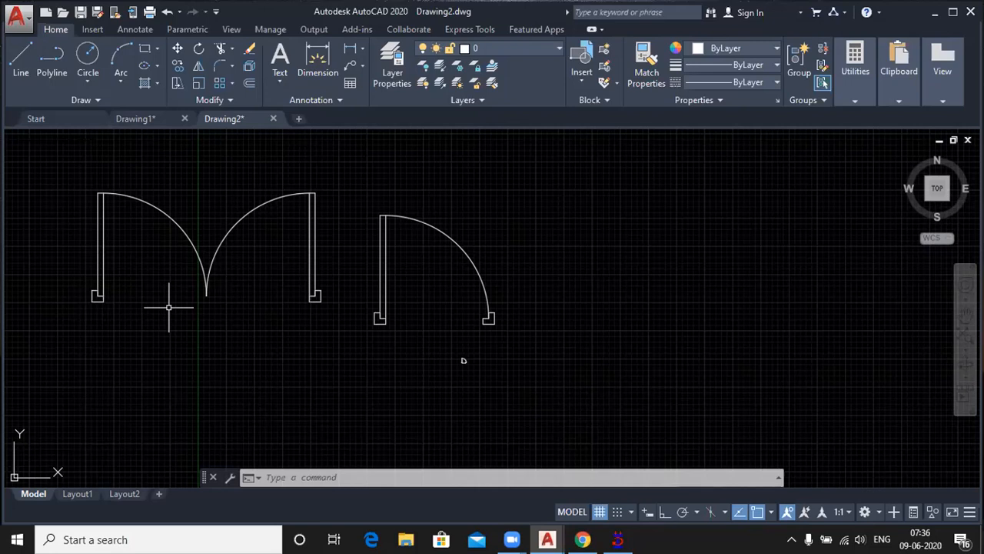
{"action": "key", "text": "Escape"}
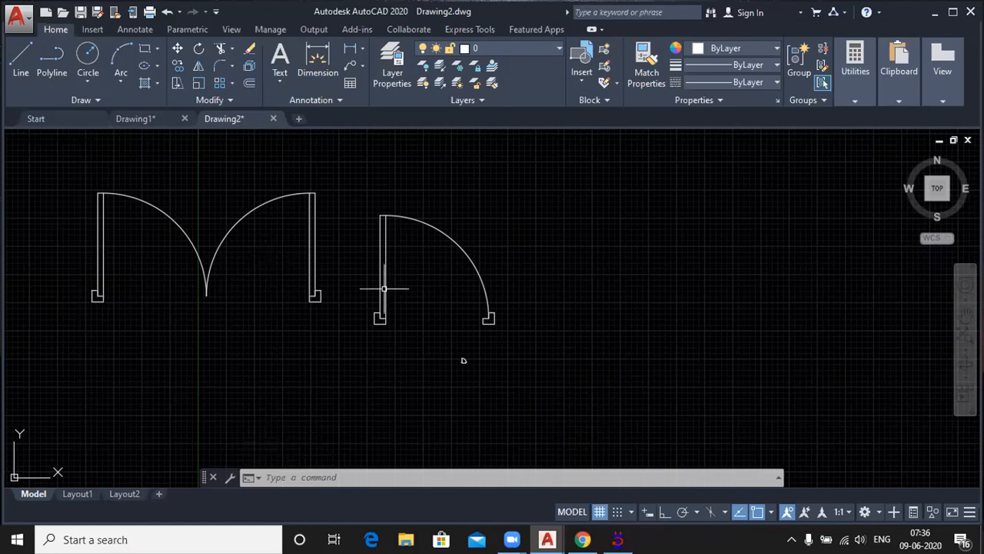
Step: Explode the inserted single door block beside the double door
{"action": "scroll", "coordinate": [392, 246], "scroll_direction": "up", "scroll_amount": 2}
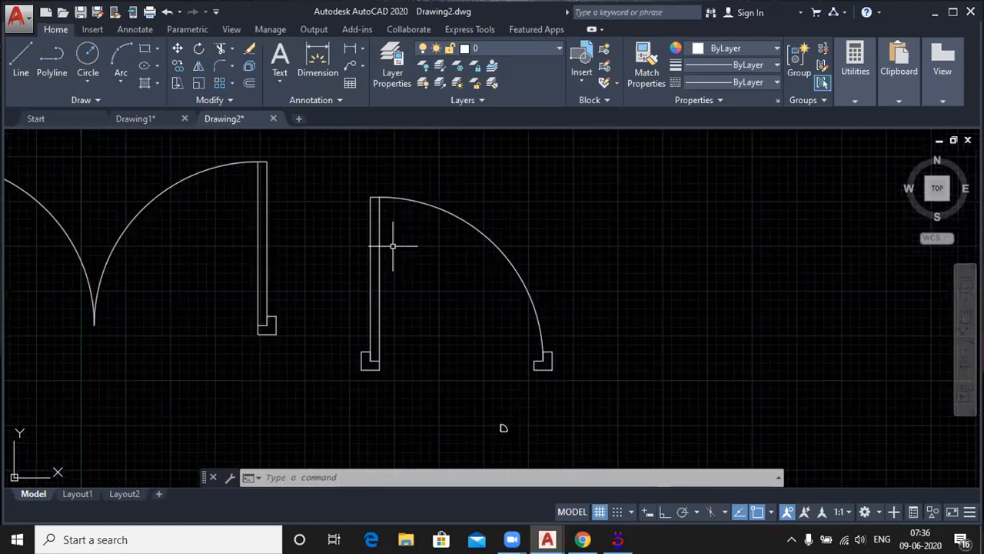
{"action": "scroll", "coordinate": [379, 264], "scroll_direction": "down", "scroll_amount": 2}
{"action": "left_click", "coordinate": [379, 264]}
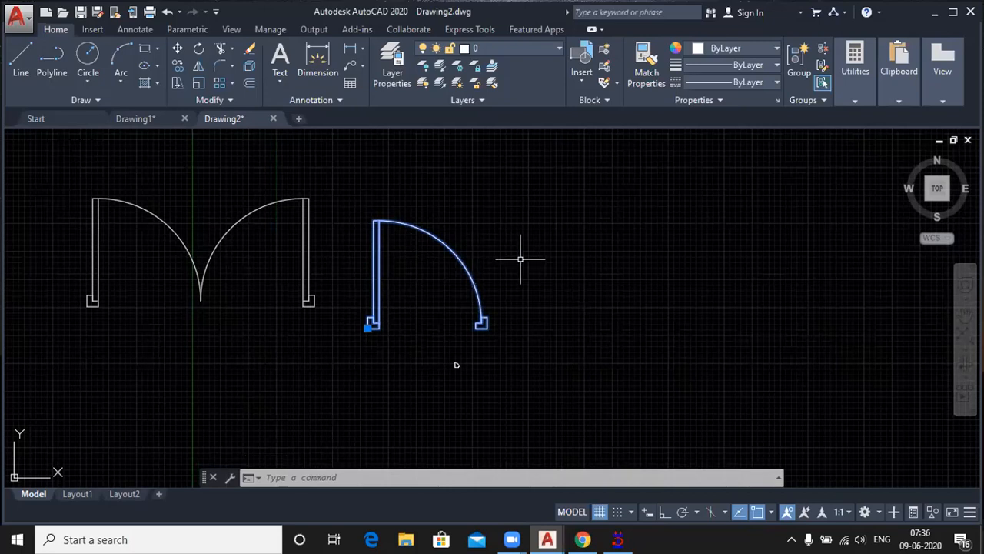
{"action": "key", "text": "Escape"}
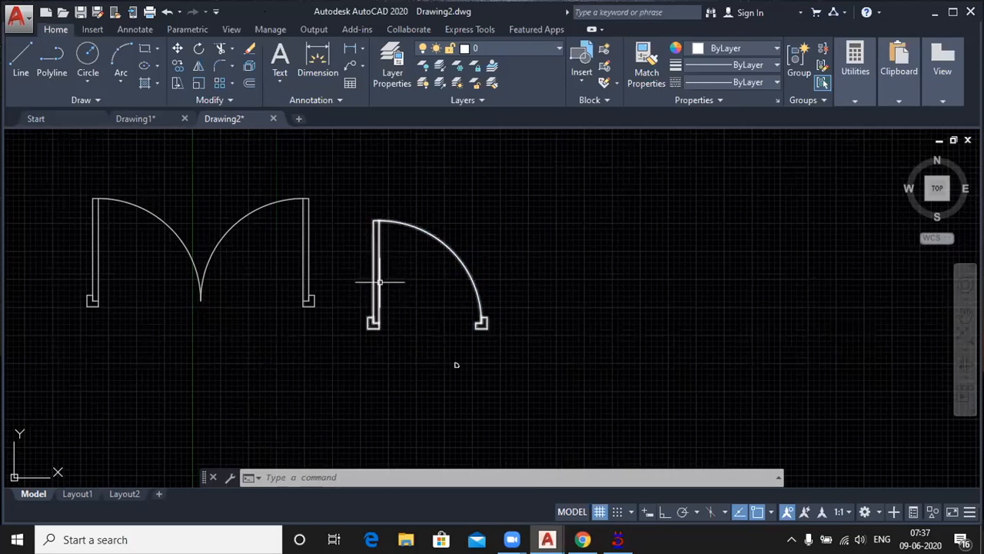
{"action": "mouse_move", "coordinate": [379, 283]}
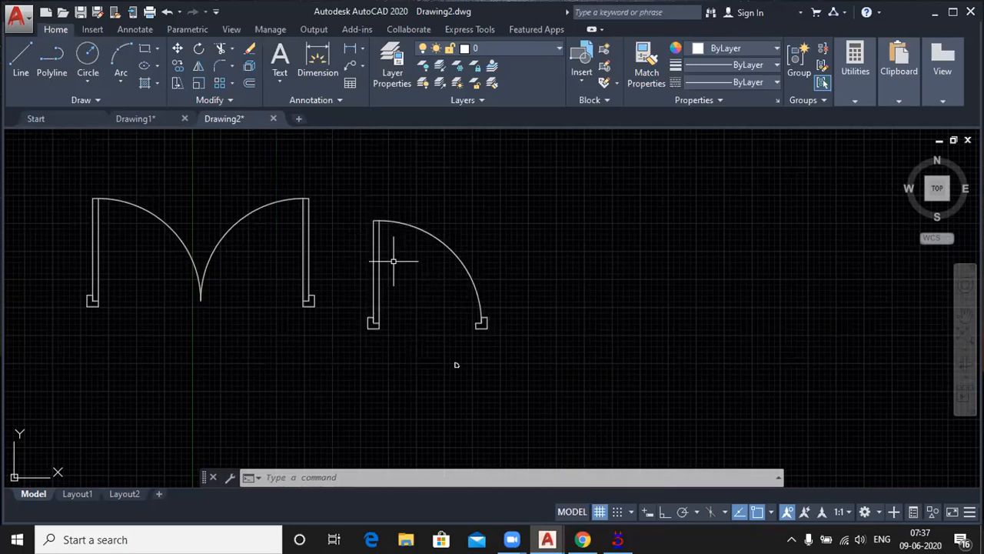
{"action": "left_click", "coordinate": [251, 67]}
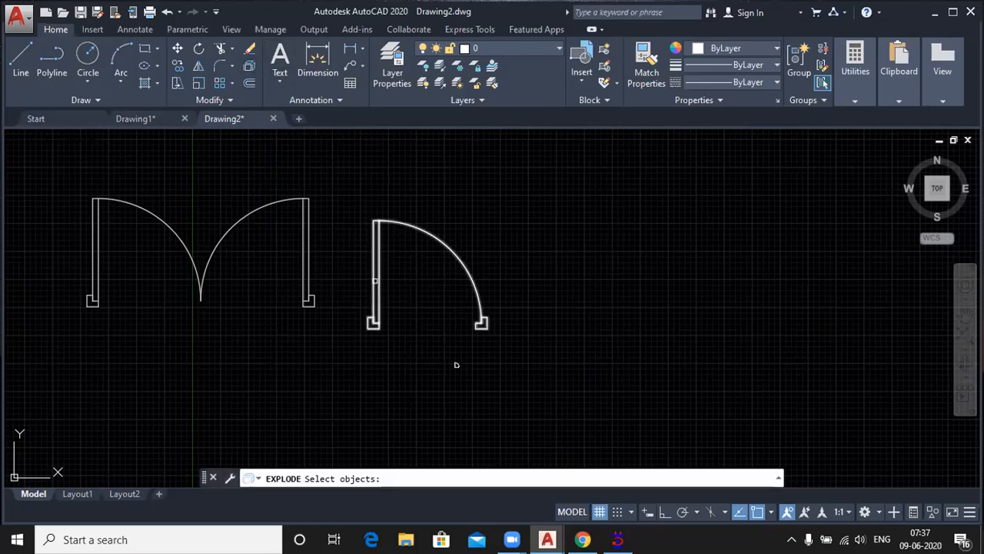
{"action": "left_click", "coordinate": [456, 364]}
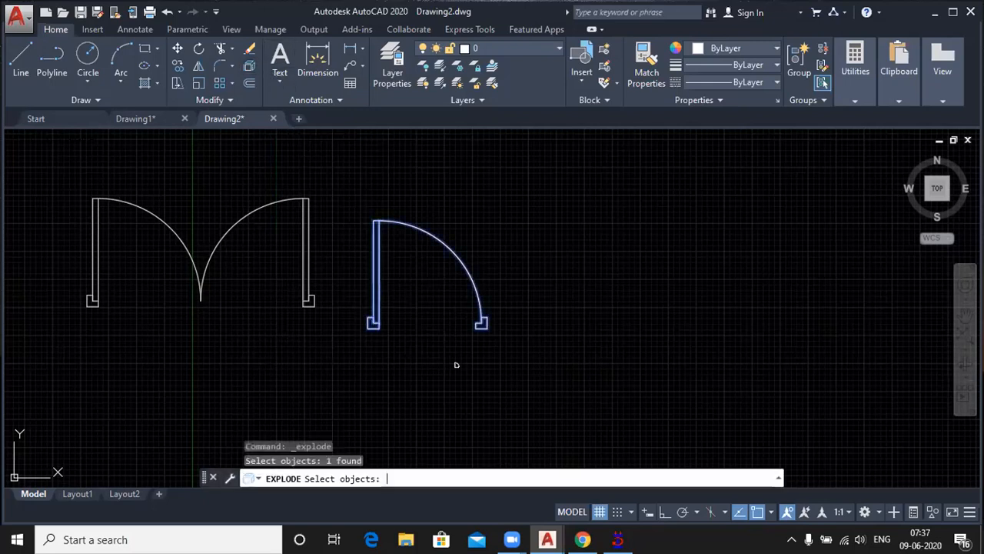
{"action": "key", "text": "Return"}
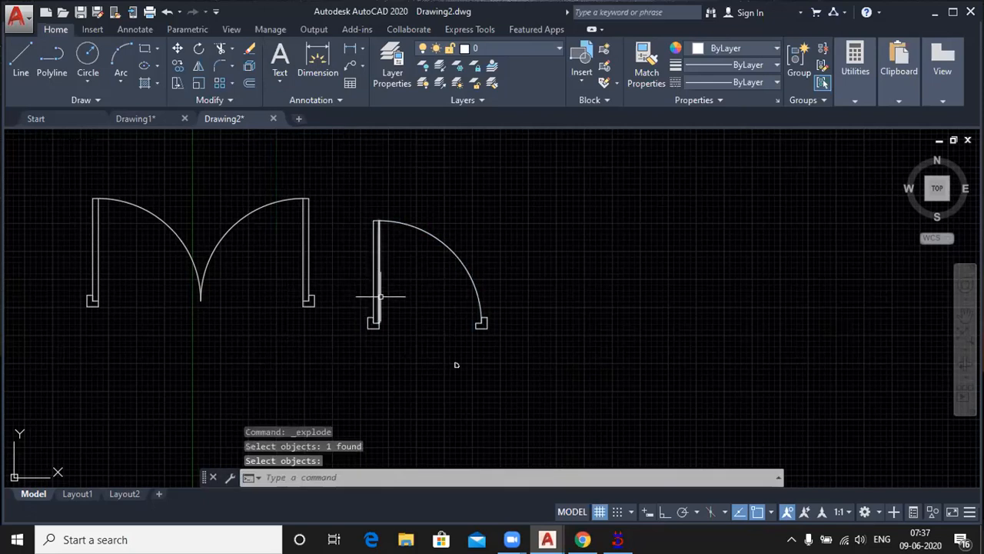
Step: Compare selecting the exploded single door's leaf line and swing arc with selecting the double door block, and view the available blocks
{"action": "left_click", "coordinate": [377, 292]}
{"action": "left_click", "coordinate": [408, 223]}
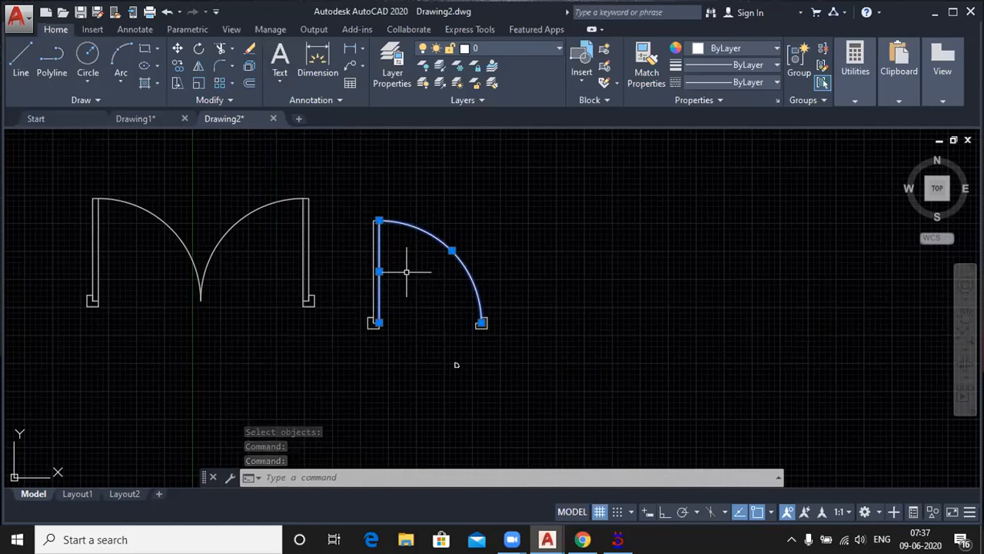
{"action": "left_click", "coordinate": [310, 257]}
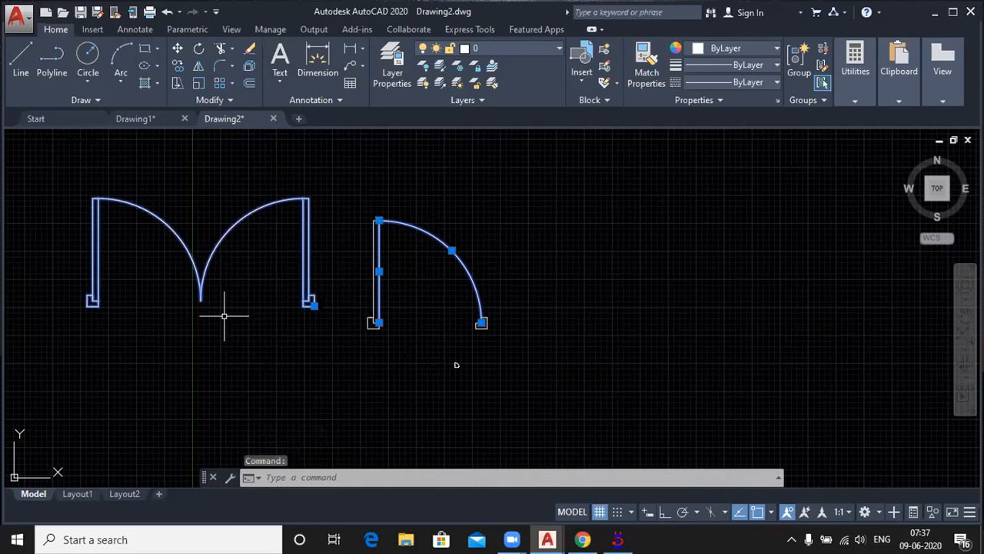
{"action": "key", "text": "Escape"}
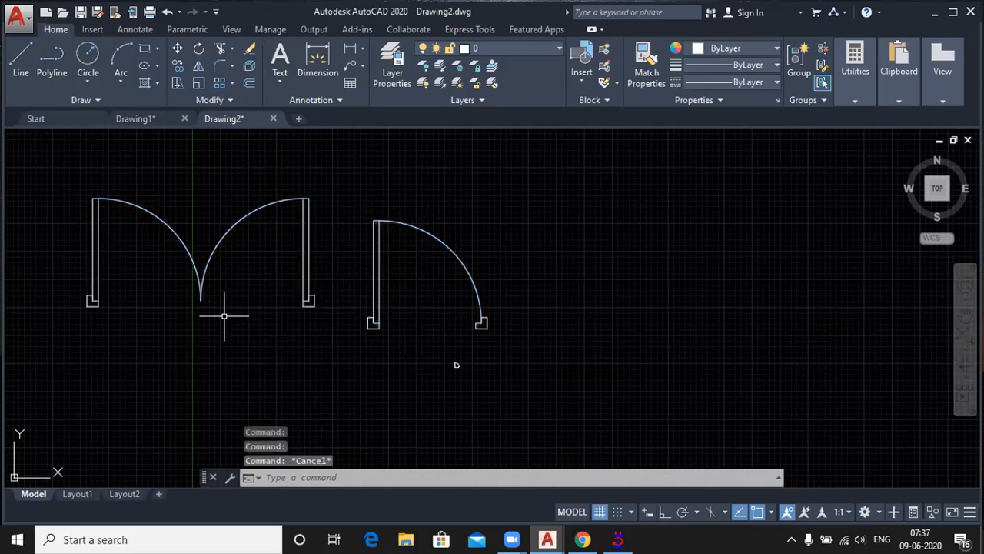
{"action": "left_click", "coordinate": [573, 83]}
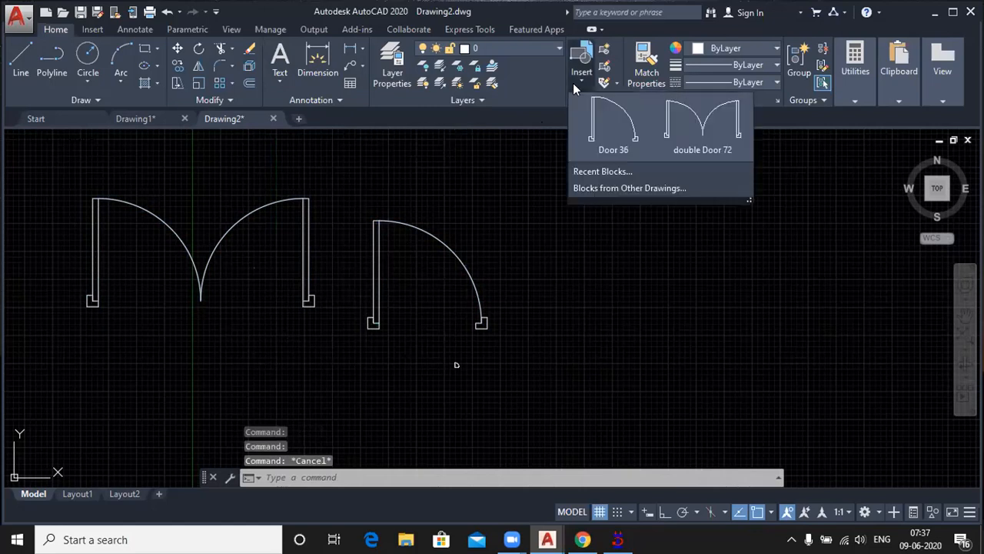
{"action": "left_click", "coordinate": [467, 227]}
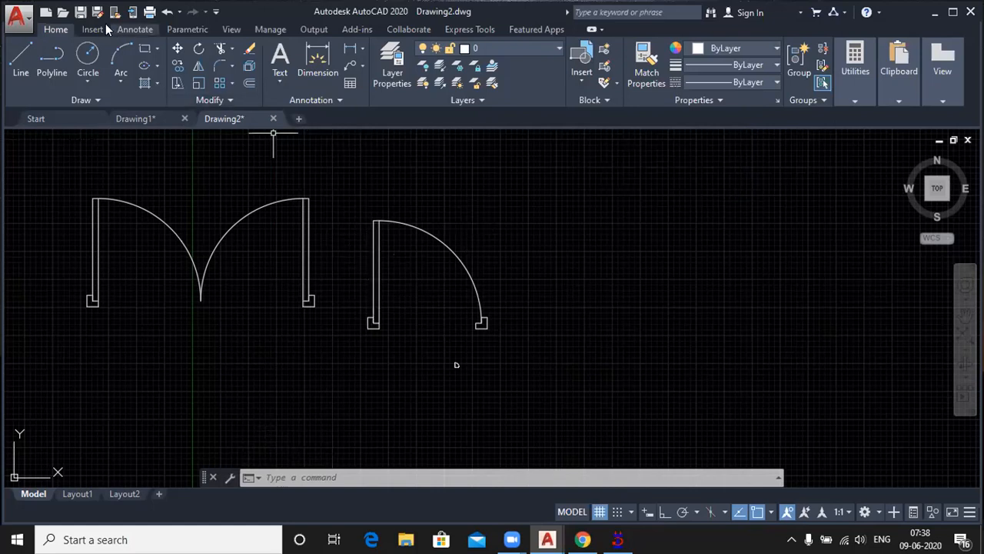
{"action": "left_click", "coordinate": [144, 49]}
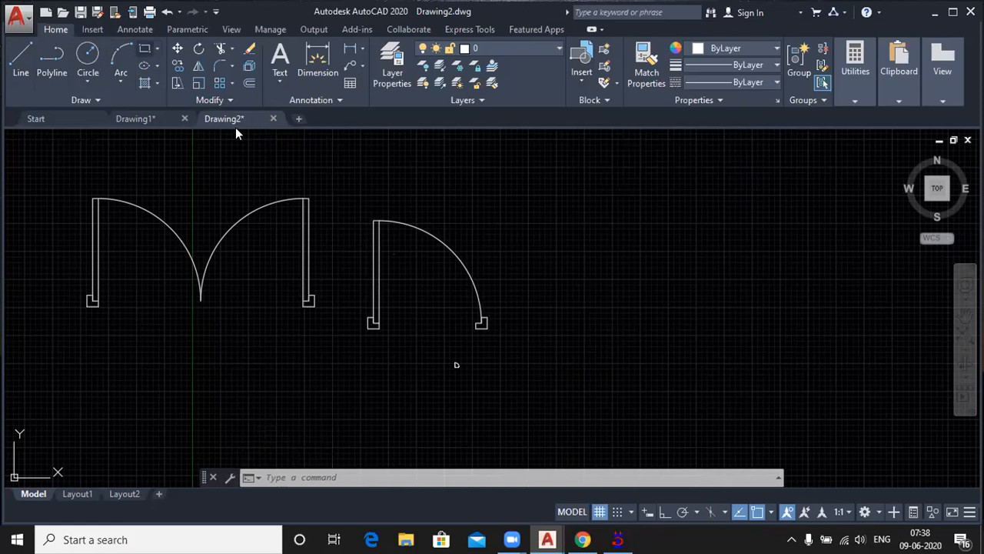
{"action": "left_click", "coordinate": [569, 197]}
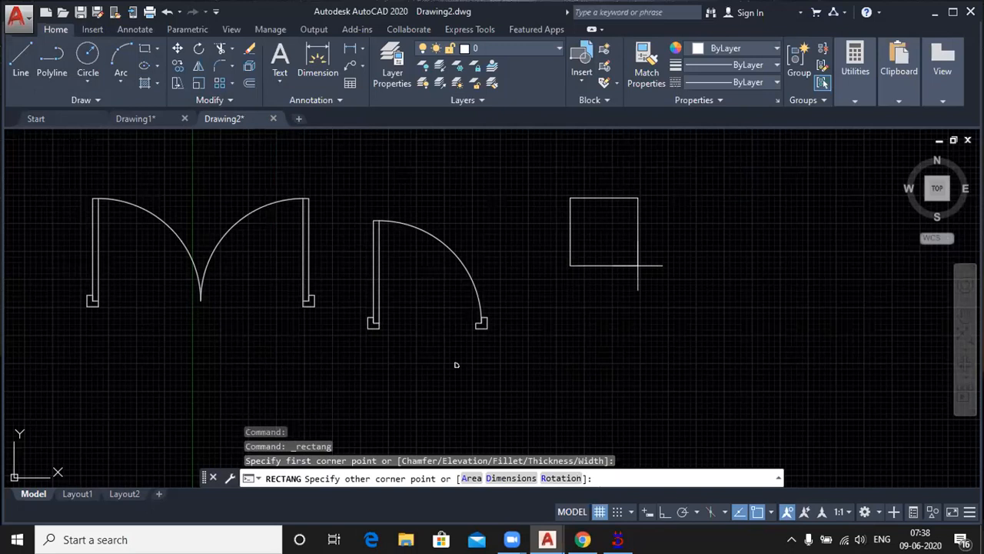
{"action": "key", "text": "Escape"}
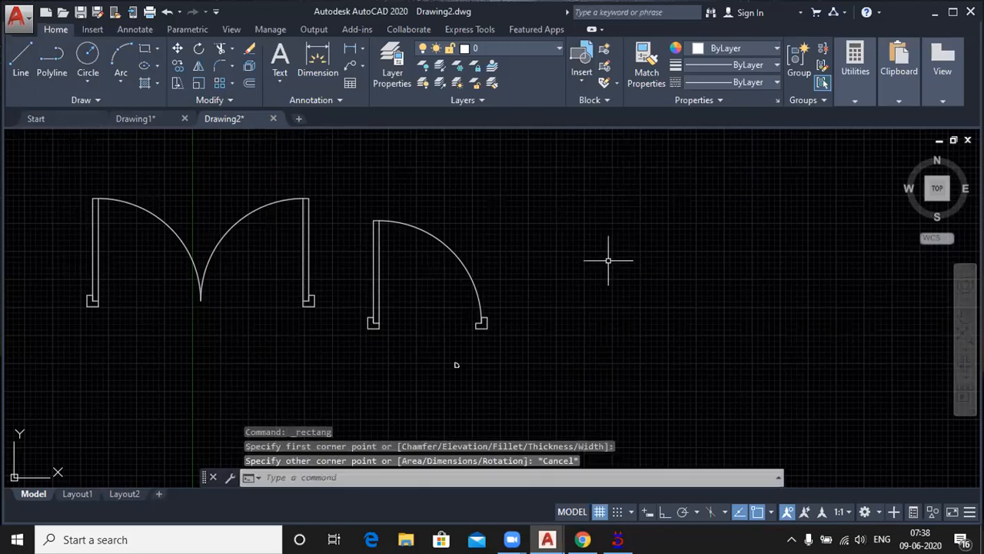
Step: Add a linear dimension below the single door between the inner lower corners of its jambs
{"action": "left_click", "coordinate": [349, 50]}
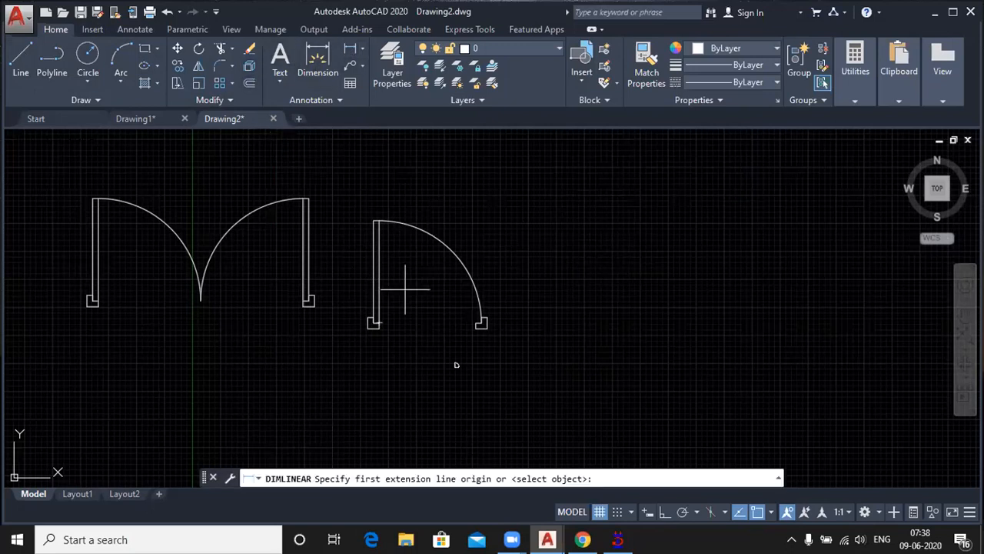
{"action": "scroll", "coordinate": [390, 330], "scroll_direction": "up", "scroll_amount": 2}
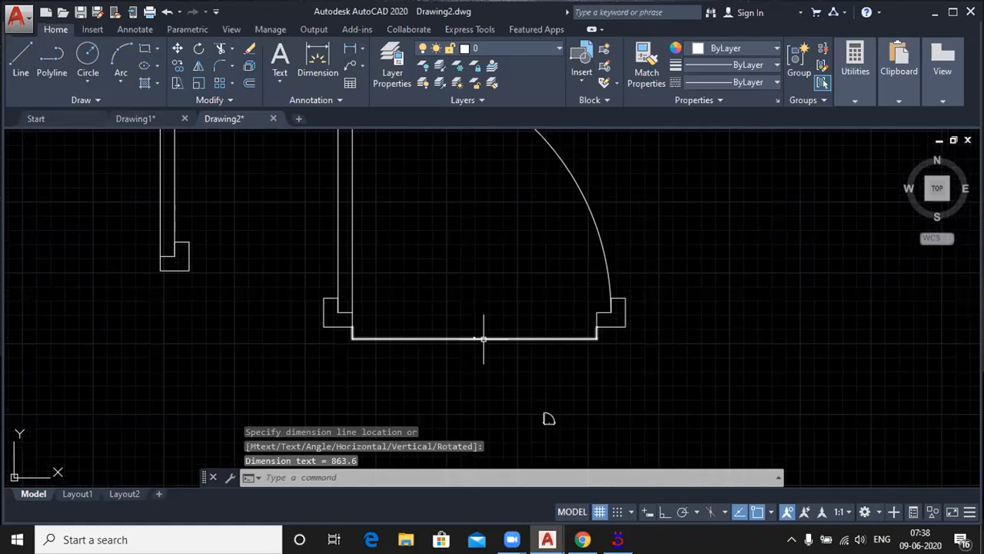
{"action": "scroll", "coordinate": [484, 339], "scroll_direction": "up", "scroll_amount": 2}
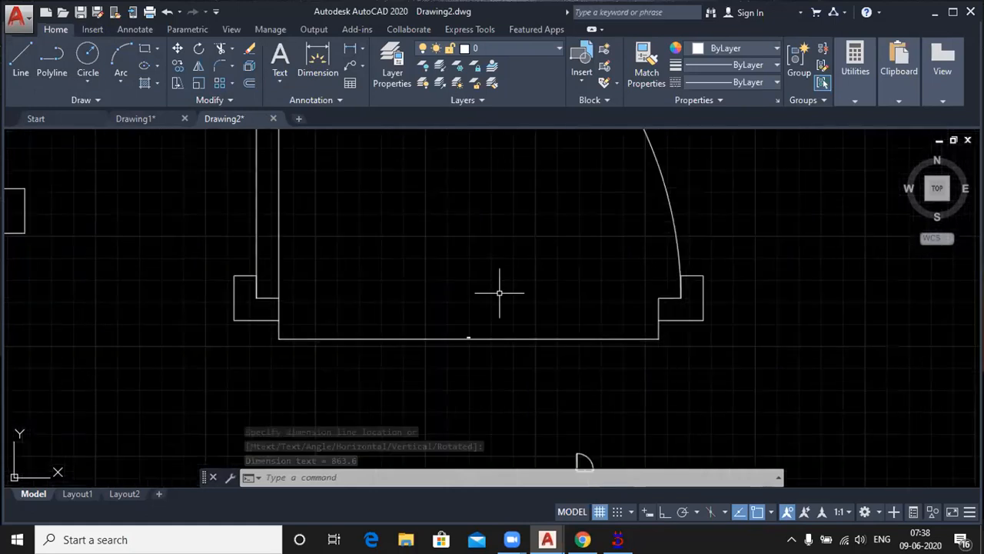
Step: Review the text settings and arrow size of dimension style ISO-25, and close the style manager
{"action": "type", "text": "d"}
{"action": "key", "text": "Return"}
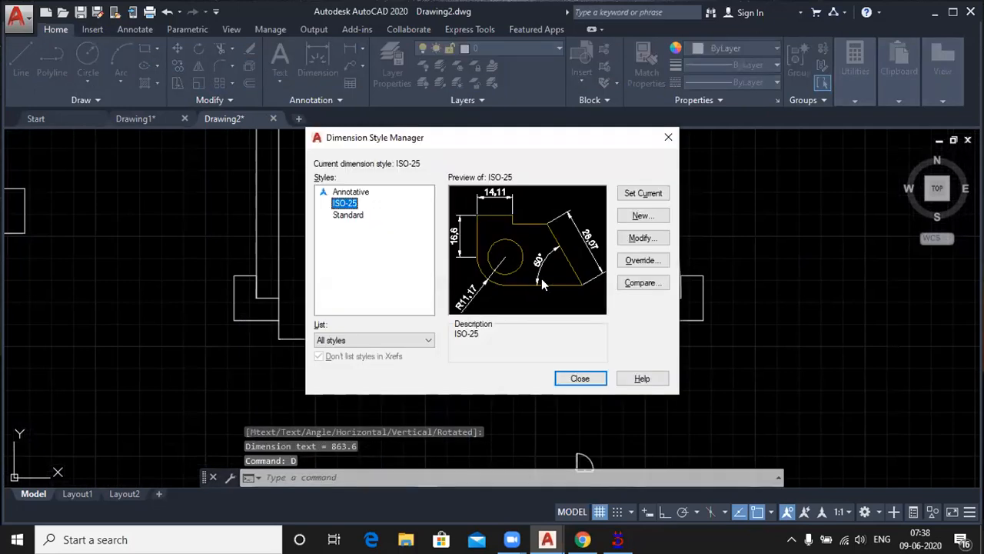
{"action": "left_click", "coordinate": [643, 238]}
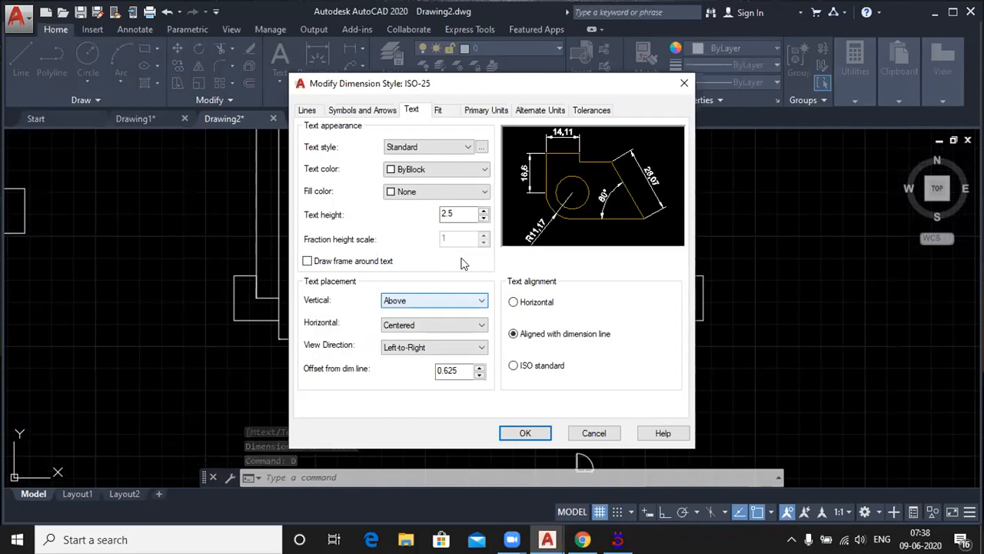
{"action": "left_click", "coordinate": [352, 112]}
{"action": "left_click_drag", "start_coordinate": [329, 255], "coordinate": [267, 252]}
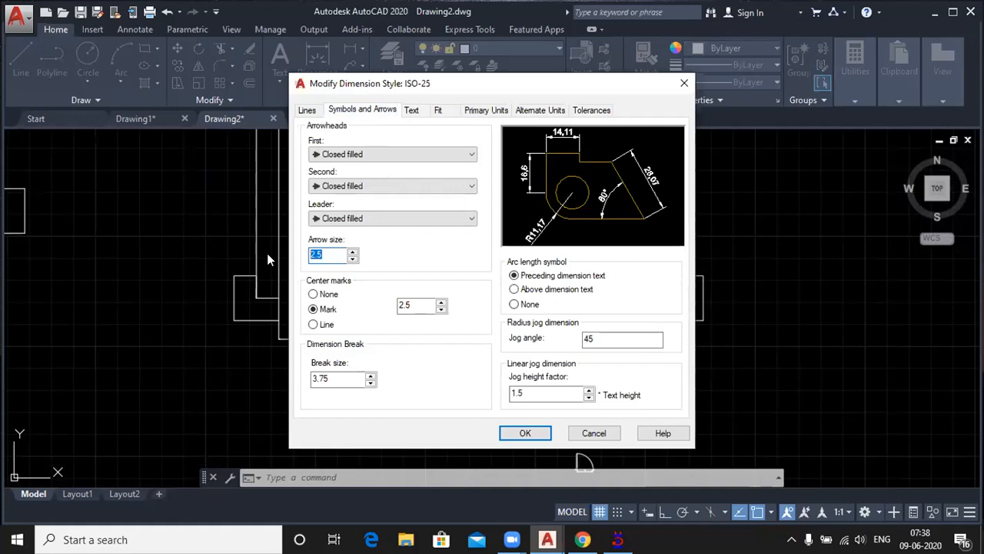
{"action": "left_click", "coordinate": [525, 434]}
{"action": "left_click", "coordinate": [579, 379]}
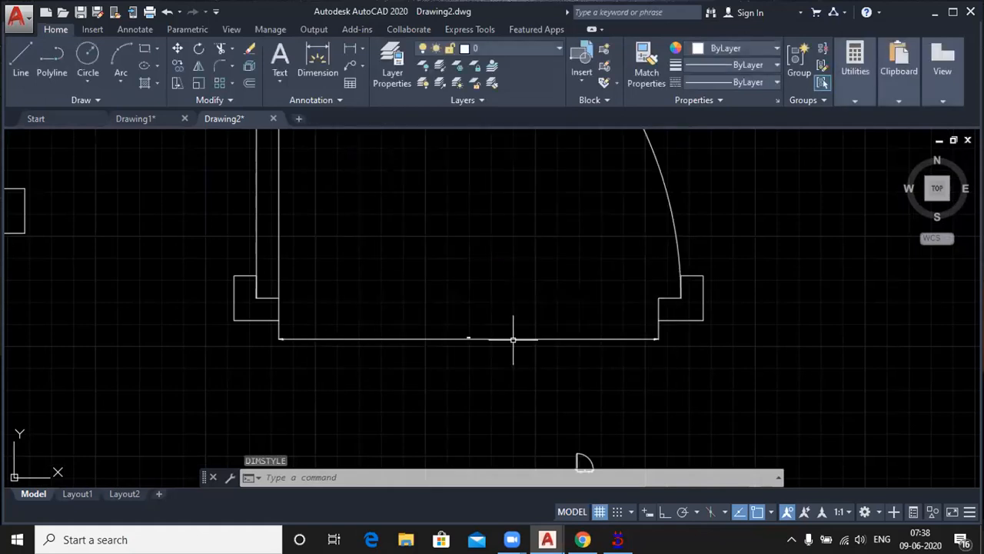
Step: Define a block from the single door together with the dimension below it
{"action": "scroll", "coordinate": [513, 339], "scroll_direction": "up", "scroll_amount": 2}
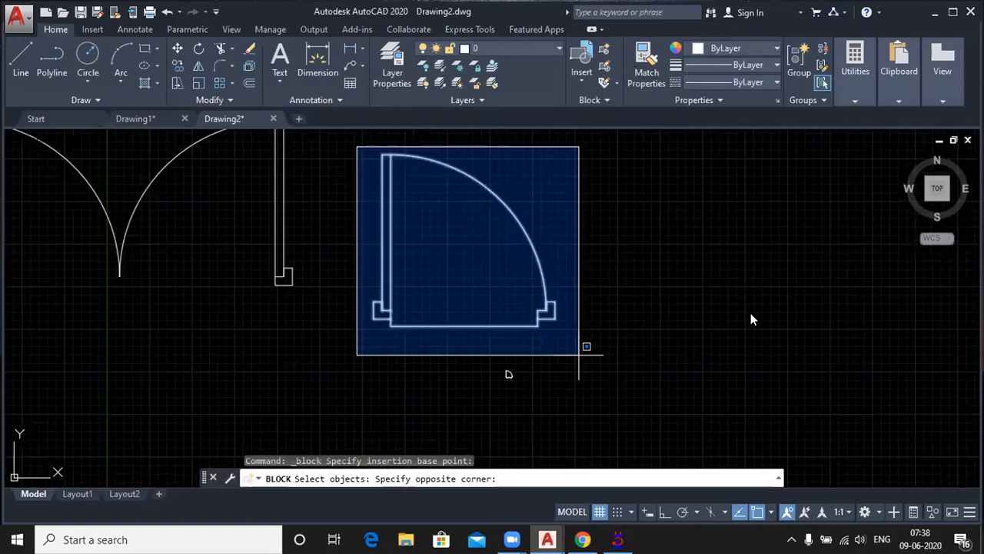
{"action": "left_click", "coordinate": [579, 355]}
{"action": "key", "text": "Return"}
{"action": "key", "text": "Return"}
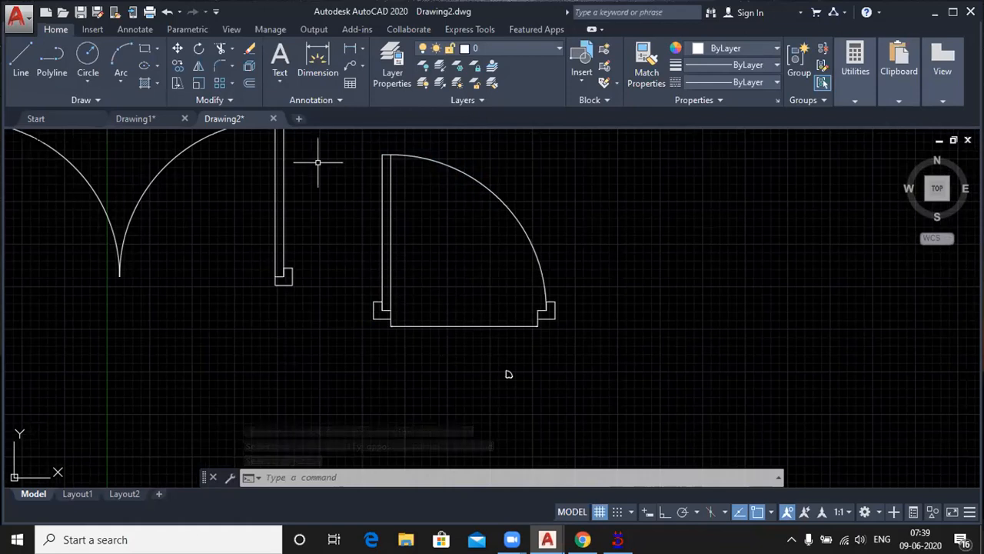
Step: Explode the block that combines the single door and its dimension
{"action": "left_click", "coordinate": [249, 67]}
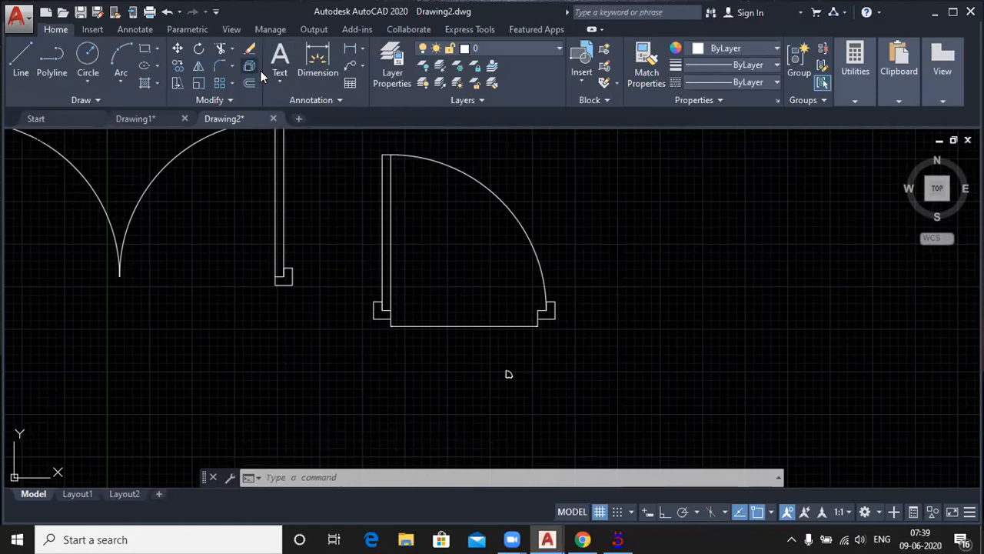
{"action": "left_click", "coordinate": [383, 207]}
{"action": "key", "text": "Return"}
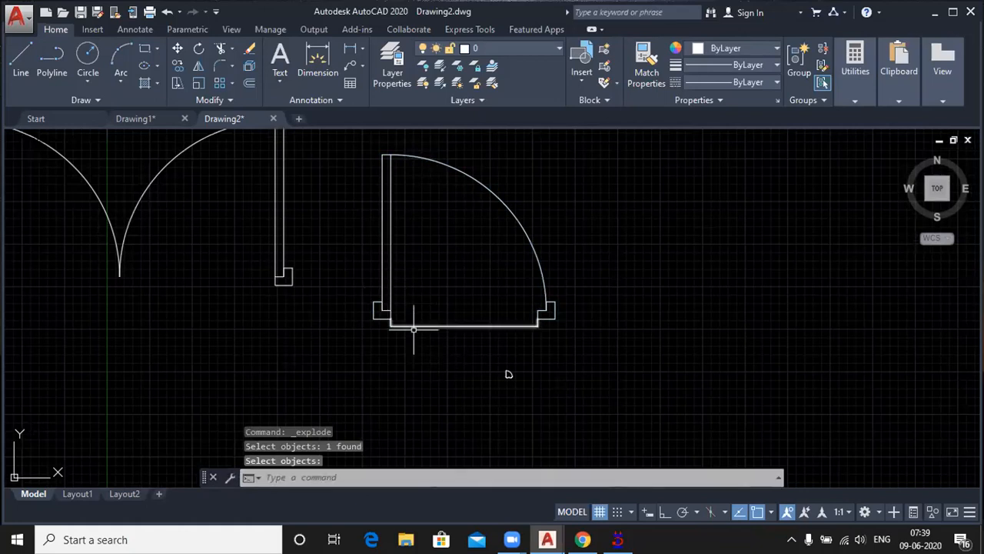
Step: Explode the linear dimension below the single door into separate objects
{"action": "scroll", "coordinate": [452, 327], "scroll_direction": "up", "scroll_amount": 2}
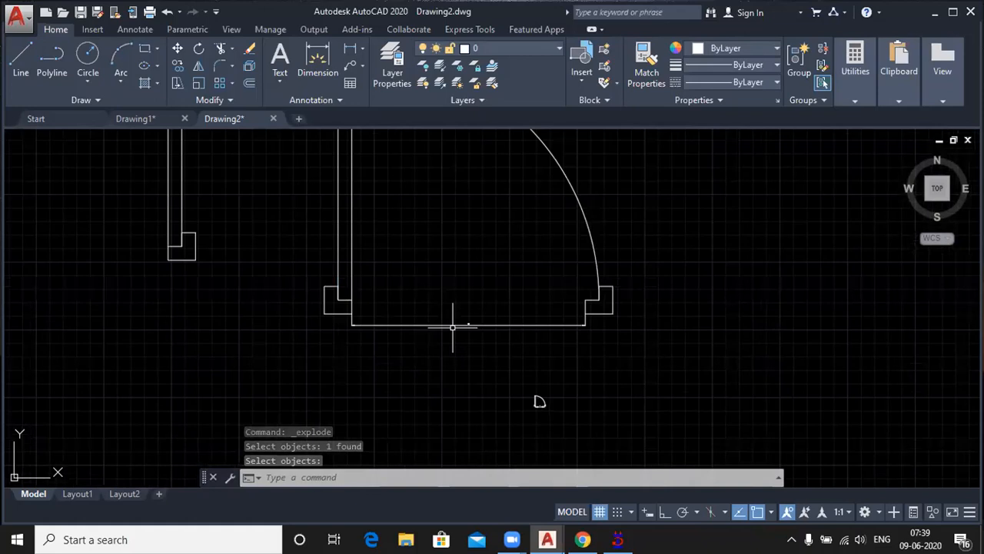
{"action": "scroll", "coordinate": [452, 326], "scroll_direction": "up", "scroll_amount": 5}
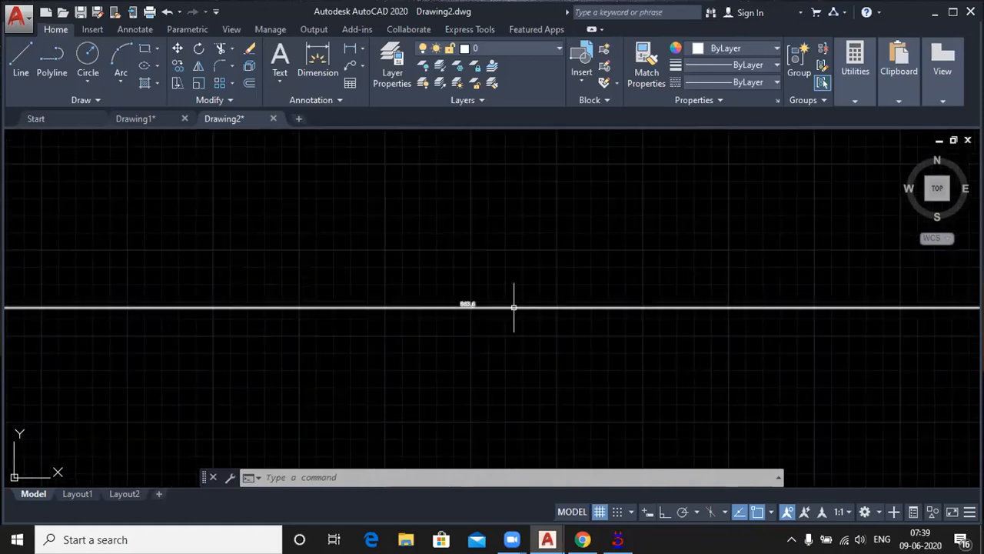
{"action": "left_click", "coordinate": [514, 307]}
{"action": "scroll", "coordinate": [476, 362], "scroll_direction": "down", "scroll_amount": 5}
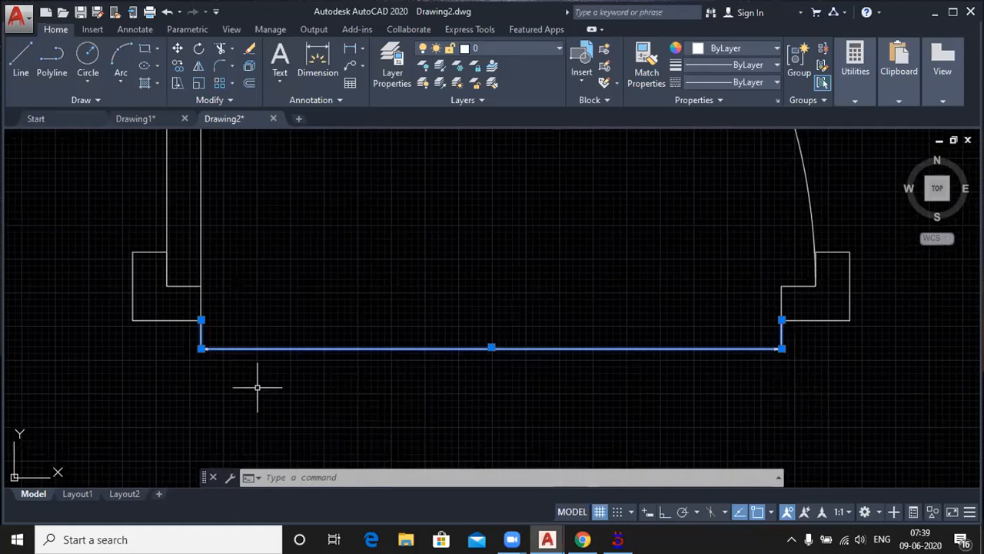
{"action": "left_click", "coordinate": [248, 66]}
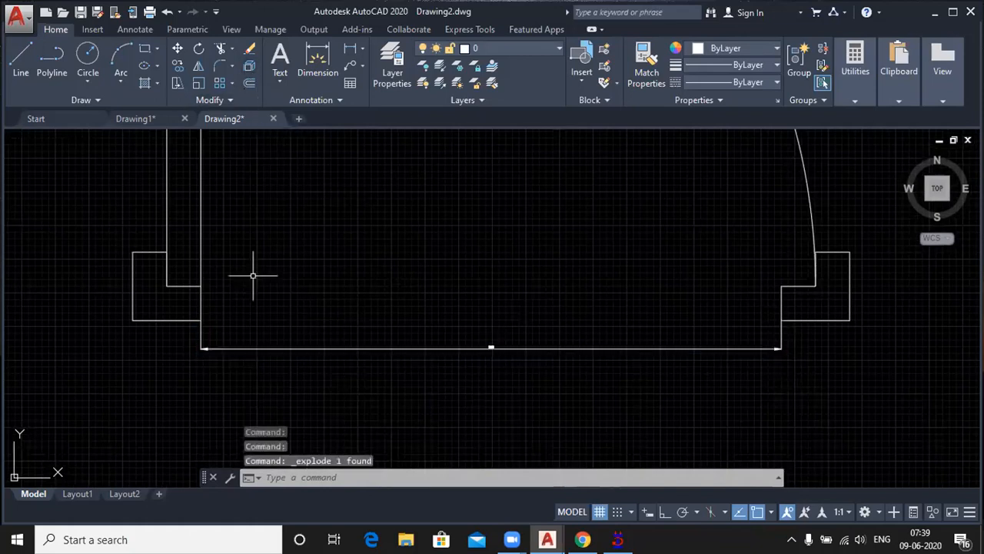
Step: Examine the exploded dimension below the single door by selecting its dimension line and extension line as separate objects, and clear the selection
{"action": "left_click", "coordinate": [256, 337]}
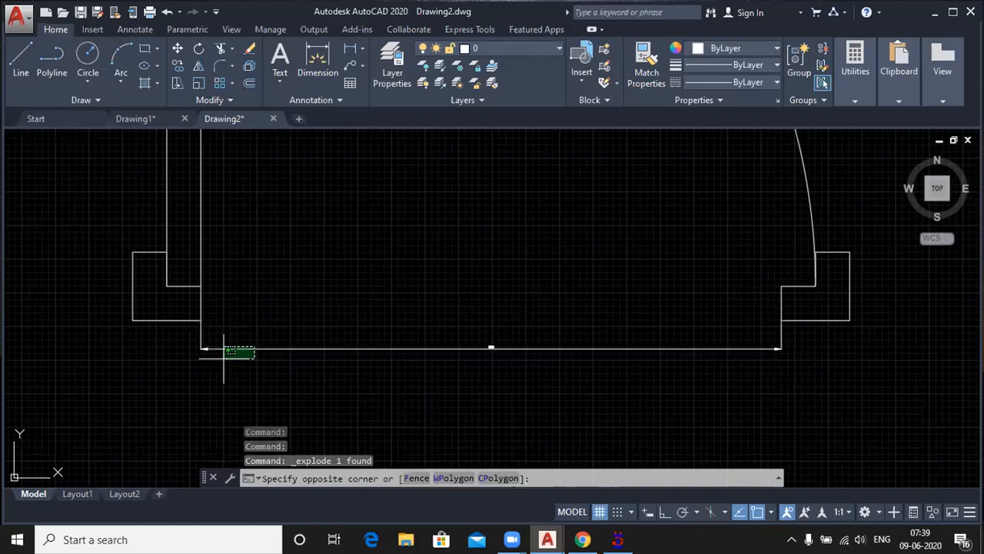
{"action": "left_click", "coordinate": [229, 352]}
{"action": "left_click", "coordinate": [201, 332]}
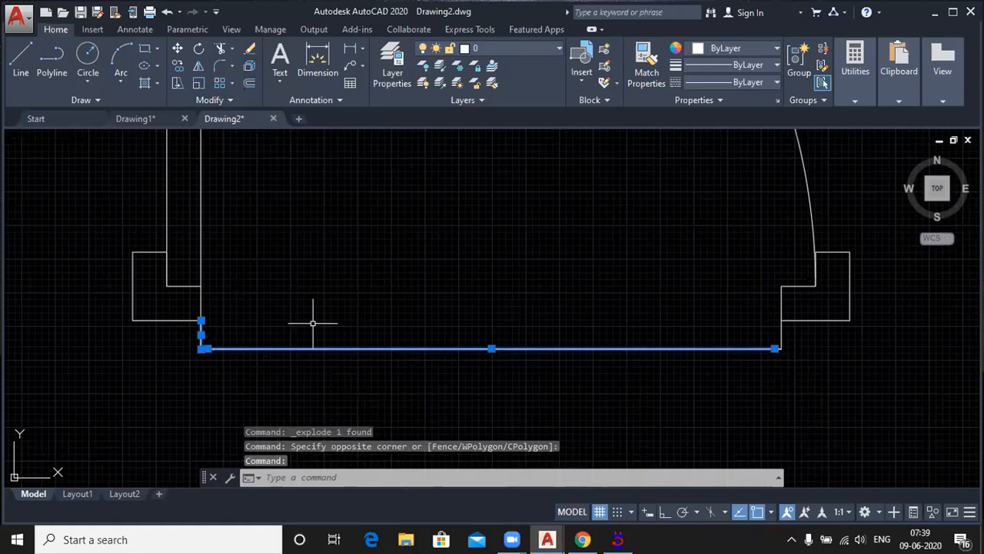
{"action": "key", "text": "Escape"}
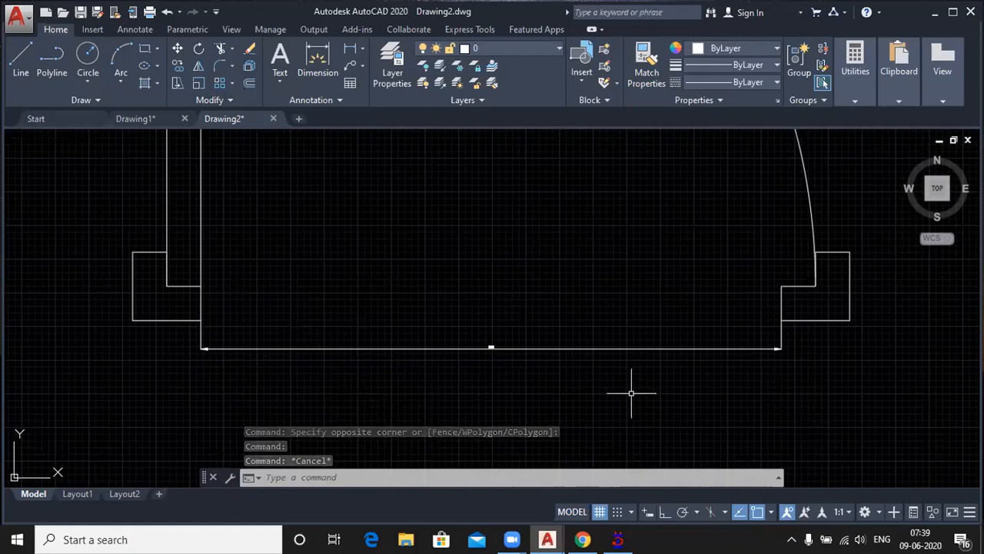
{"action": "left_click", "coordinate": [621, 348]}
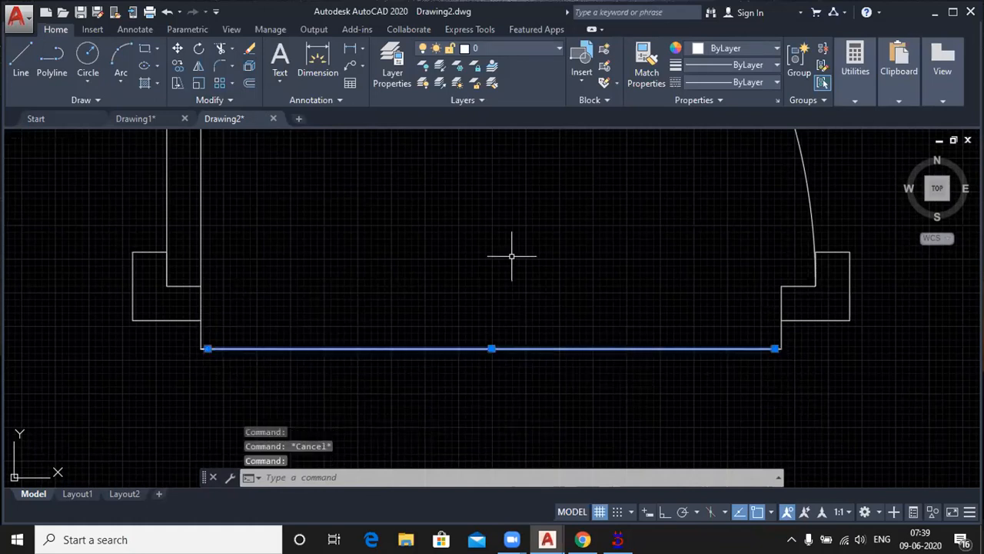
{"action": "scroll", "coordinate": [222, 352], "scroll_direction": "up", "scroll_amount": 6}
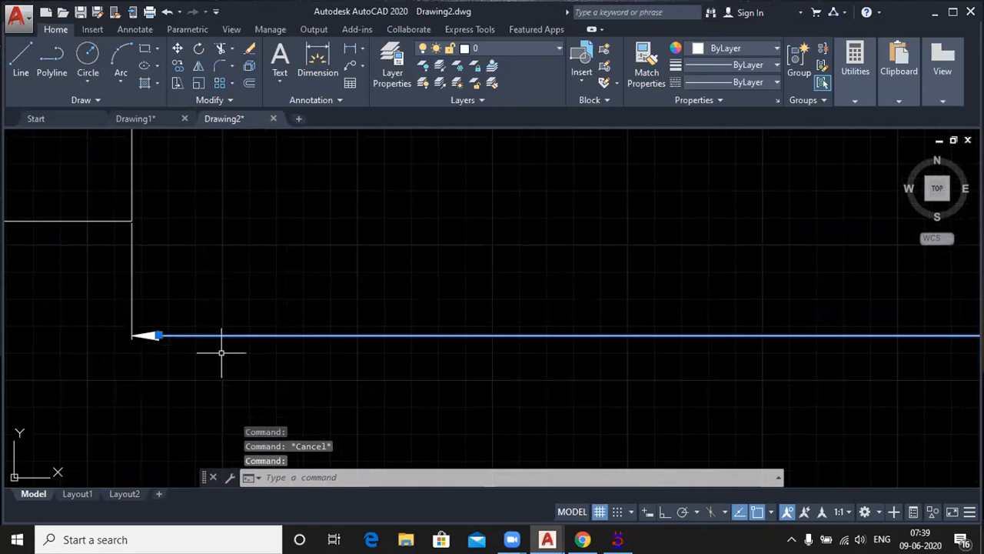
{"action": "left_click", "coordinate": [221, 353]}
{"action": "scroll", "coordinate": [222, 353], "scroll_direction": "up", "scroll_amount": 3}
{"action": "scroll", "coordinate": [137, 253], "scroll_direction": "down", "scroll_amount": 3}
{"action": "scroll", "coordinate": [137, 253], "scroll_direction": "down", "scroll_amount": 2}
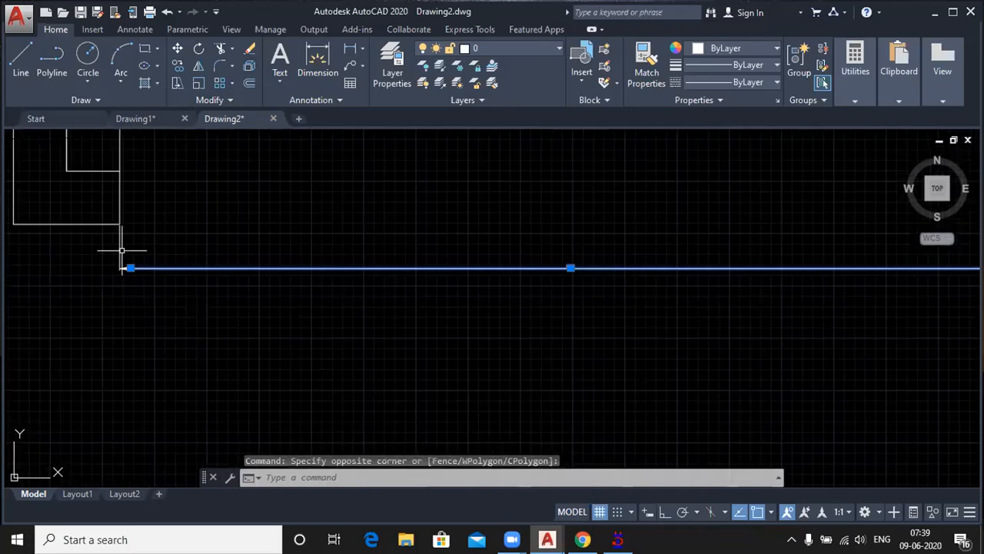
{"action": "key", "text": "Escape"}
{"action": "key", "text": "Escape"}
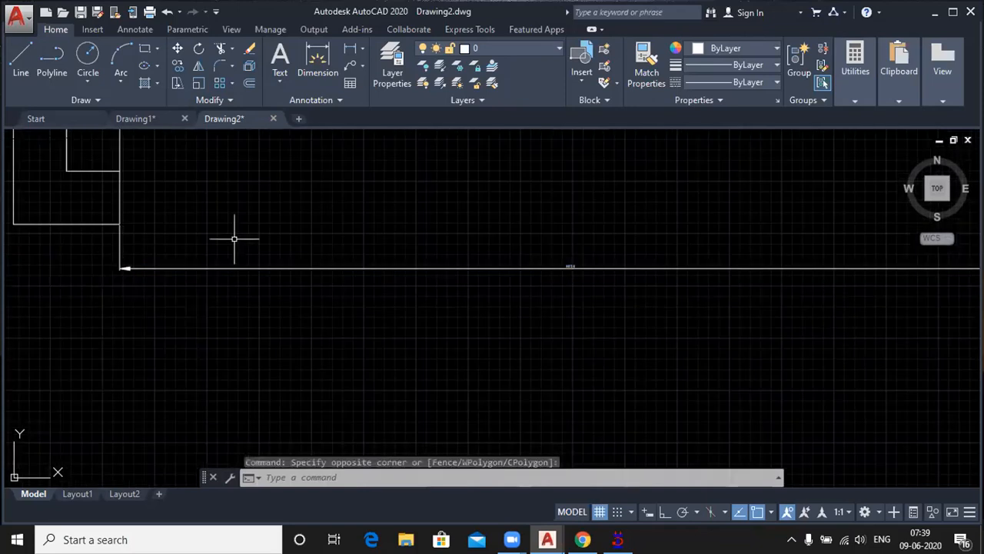
{"action": "scroll", "coordinate": [234, 239], "scroll_direction": "down", "scroll_amount": 3}
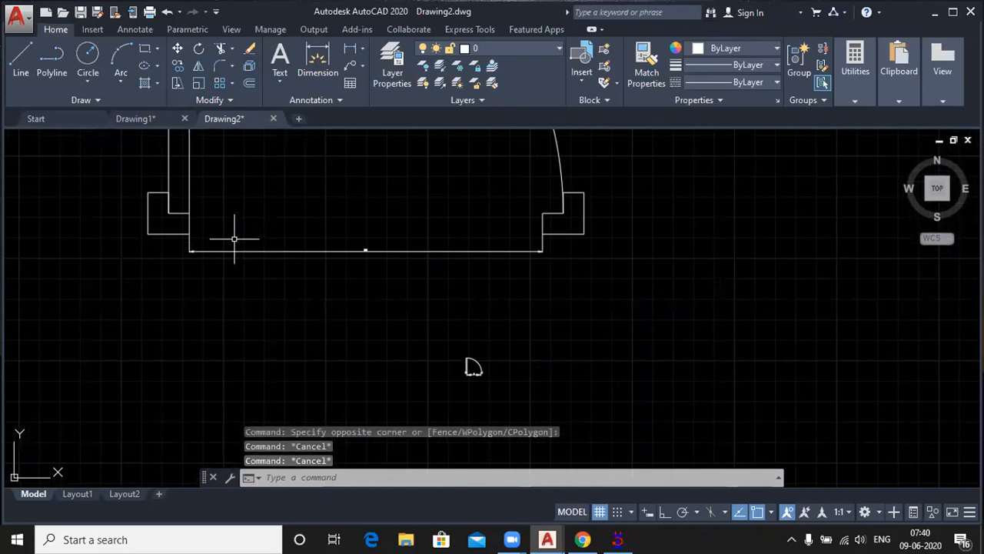
{"action": "middle_click_drag", "start_coordinate": [473, 367], "coordinate": [449, 425]}
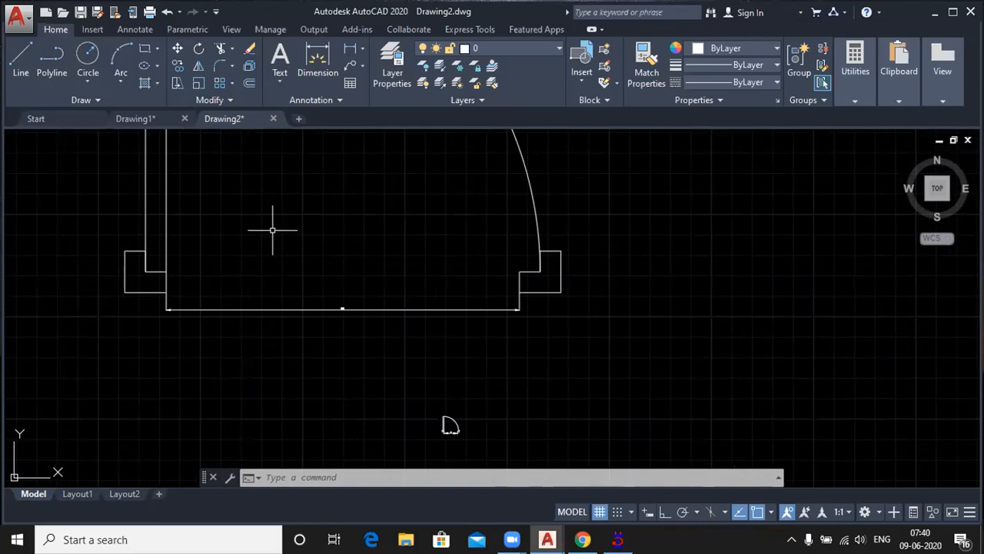
{"action": "scroll", "coordinate": [272, 231], "scroll_direction": "down", "scroll_amount": 2}
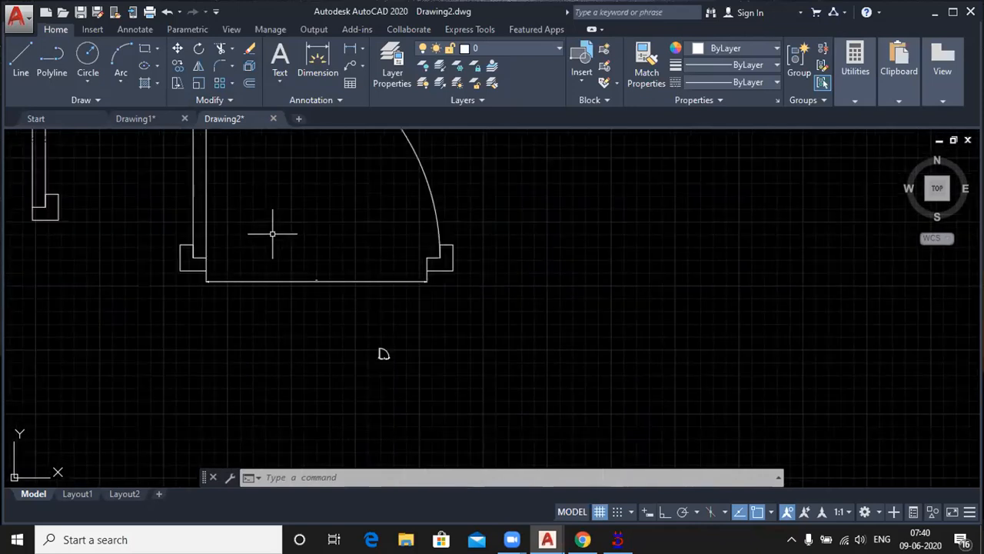
{"action": "scroll", "coordinate": [262, 349], "scroll_direction": "down", "scroll_amount": 3}
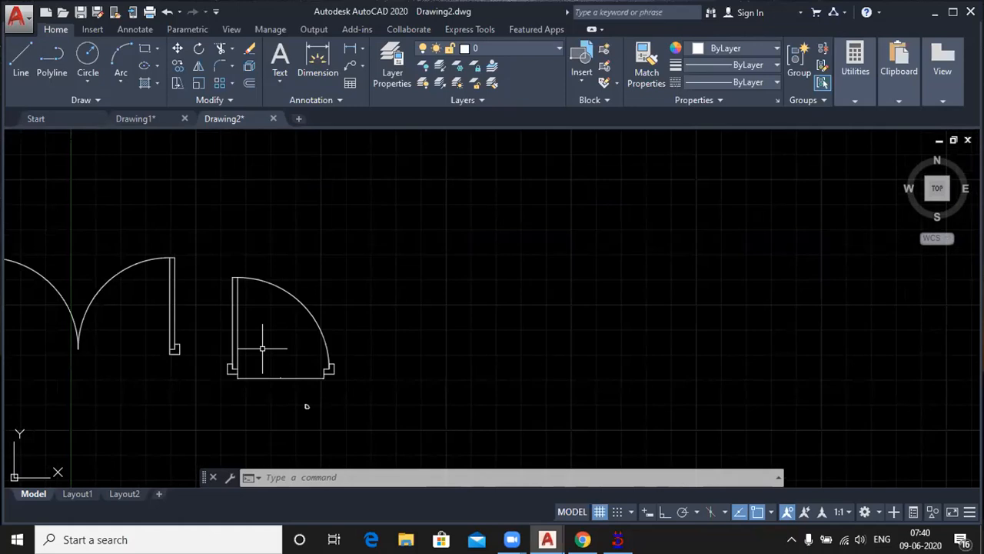
Step: Open DesignCenter at the Sample\en-us\DesignCenter folder, hide the preview pane and enlarge the area listing the sample drawings
{"action": "key", "text": "ctrl+2"}
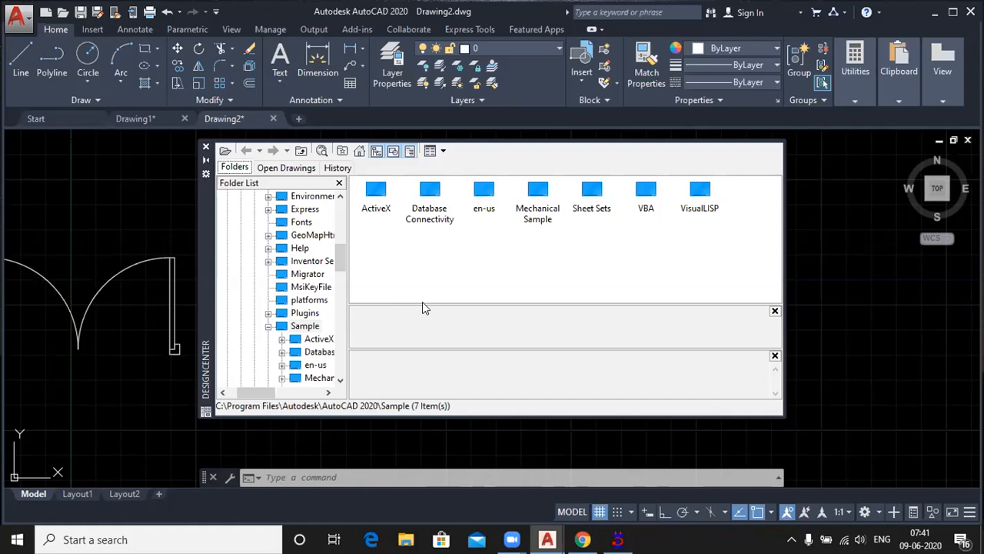
{"action": "double_click", "coordinate": [485, 192]}
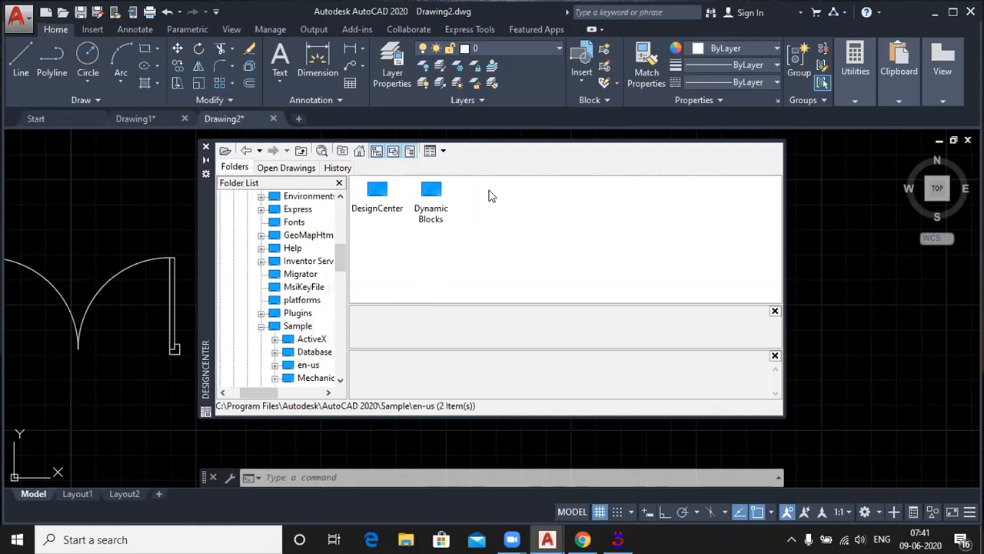
{"action": "double_click", "coordinate": [379, 206]}
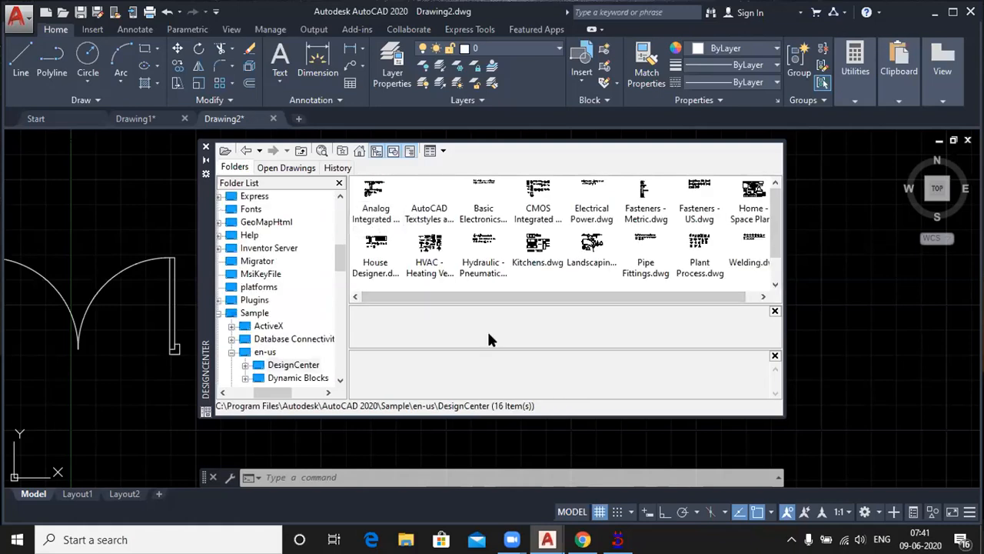
{"action": "left_click", "coordinate": [774, 310]}
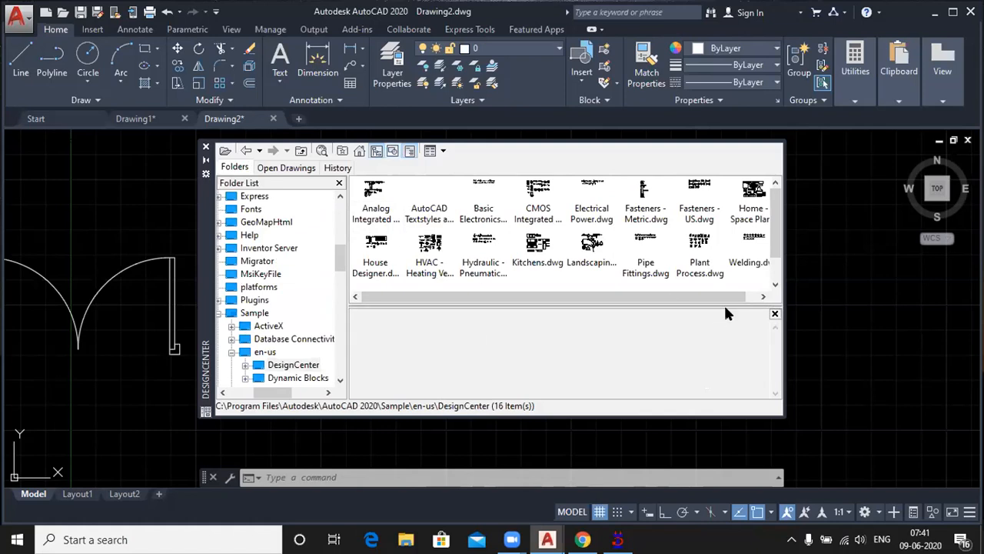
{"action": "left_click_drag", "start_coordinate": [728, 306], "coordinate": [728, 376]}
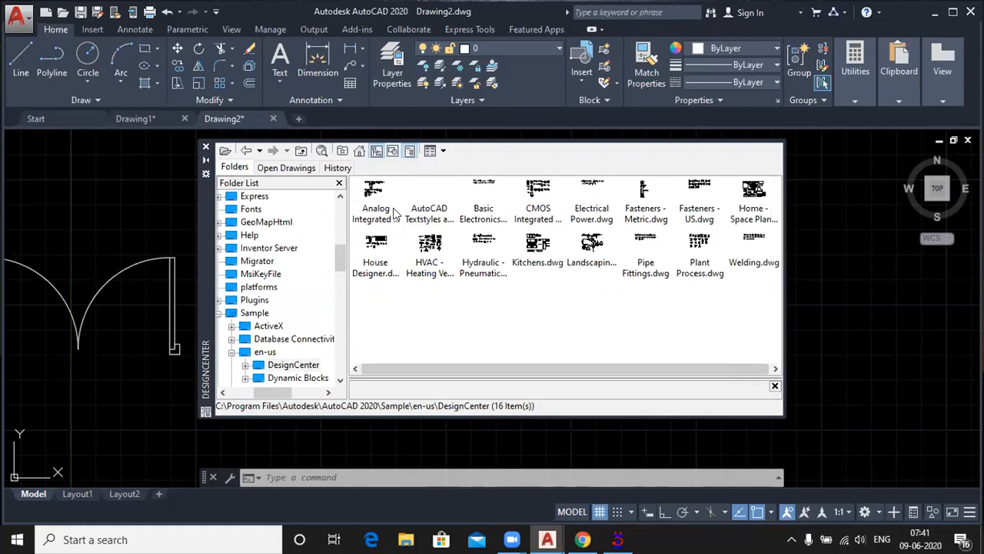
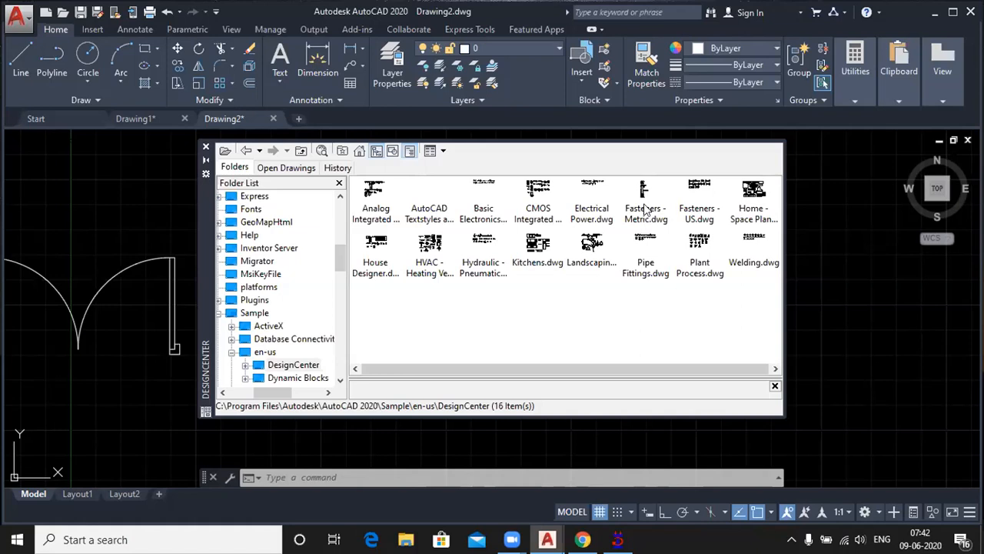
Step: Insert the Cross Pt Flathead Screw - 10 mm top block from Fasteners - Metric.dwg into empty drawing space at scale 1
{"action": "double_click", "coordinate": [645, 198]}
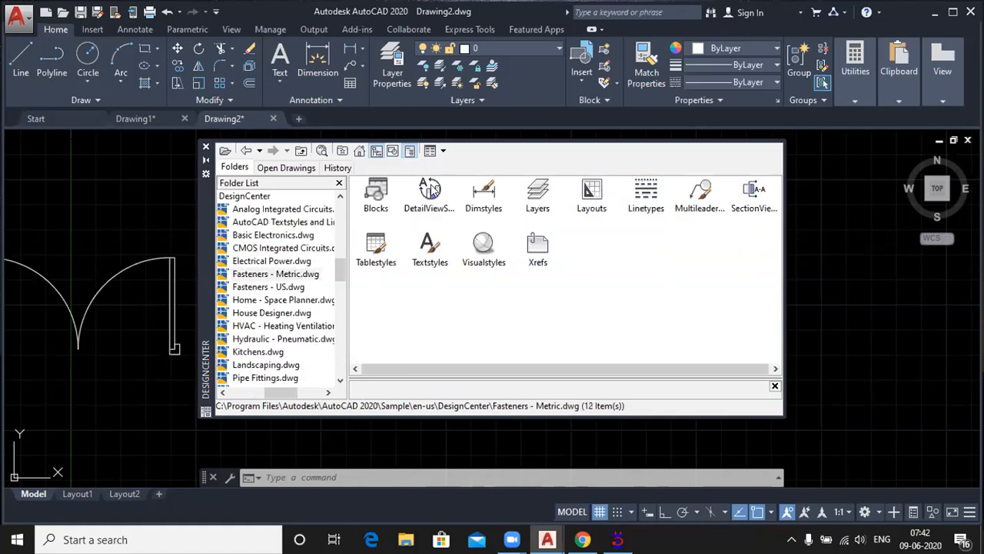
{"action": "double_click", "coordinate": [377, 196]}
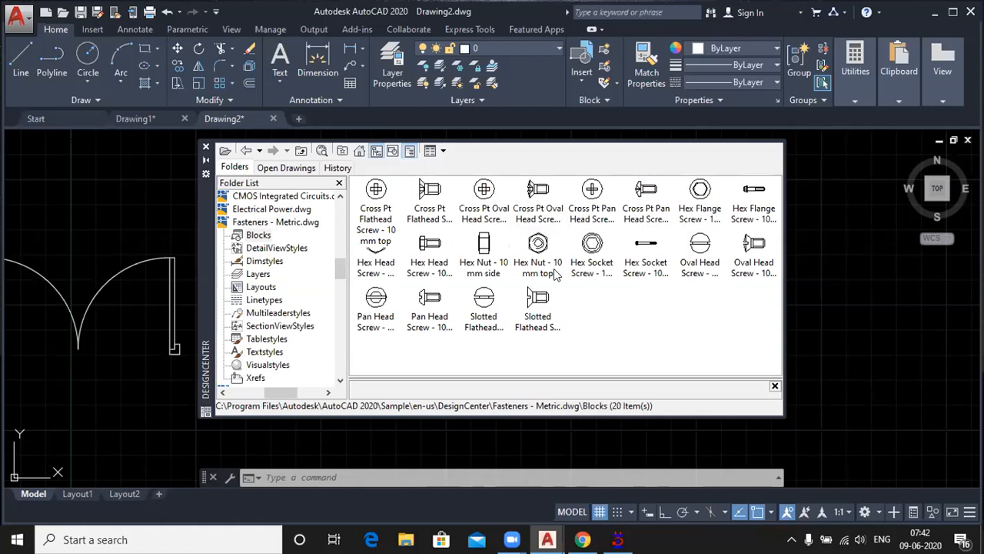
{"action": "double_click", "coordinate": [375, 191]}
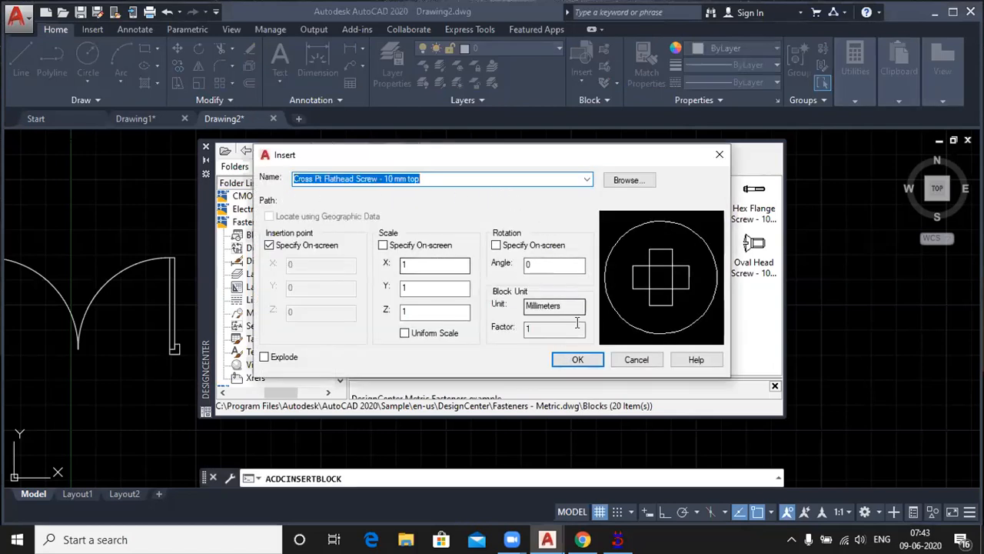
{"action": "left_click", "coordinate": [586, 358]}
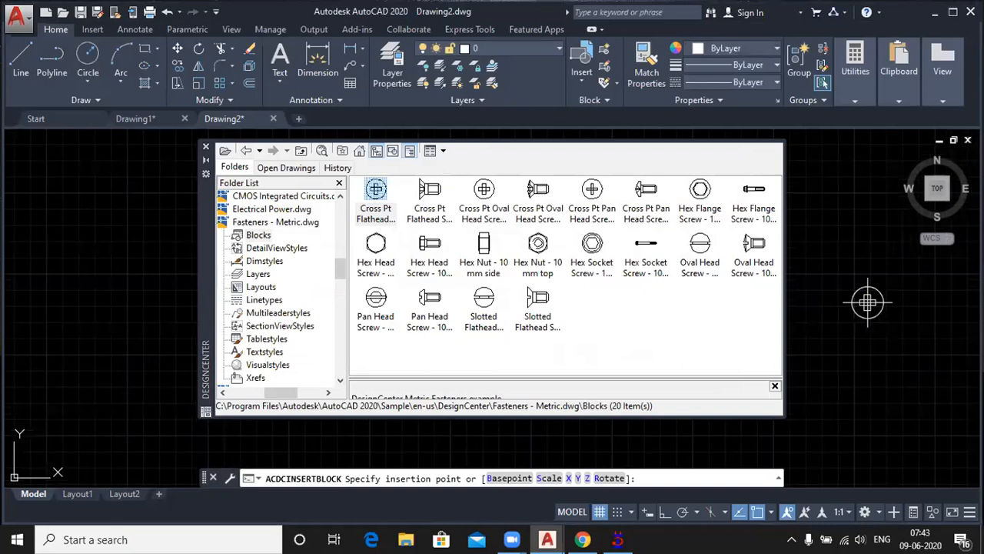
Step: Insert the Hex Head Screw - 10 x 20 mm side block at scale 1 in the empty area left of the flathead screw
{"action": "double_click", "coordinate": [431, 244]}
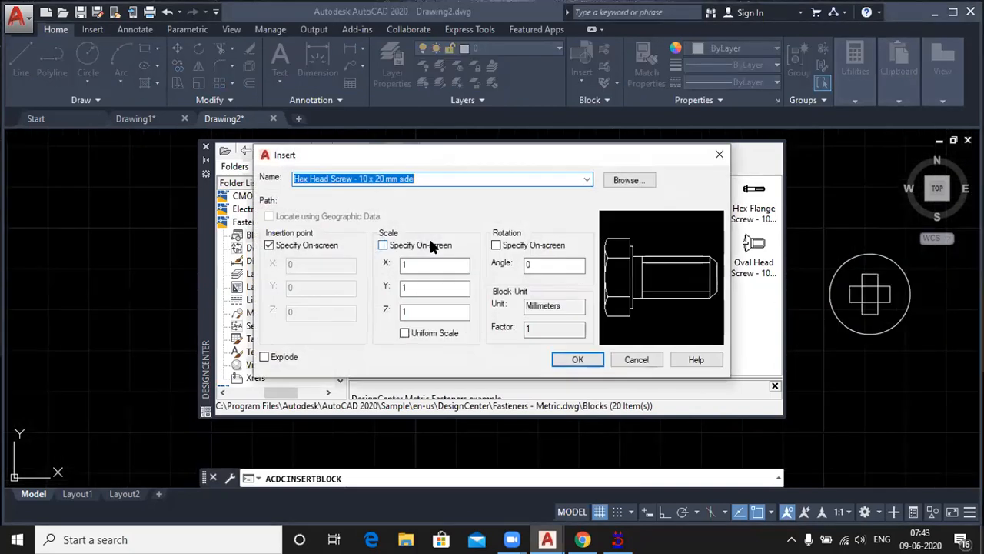
{"action": "left_click", "coordinate": [577, 359]}
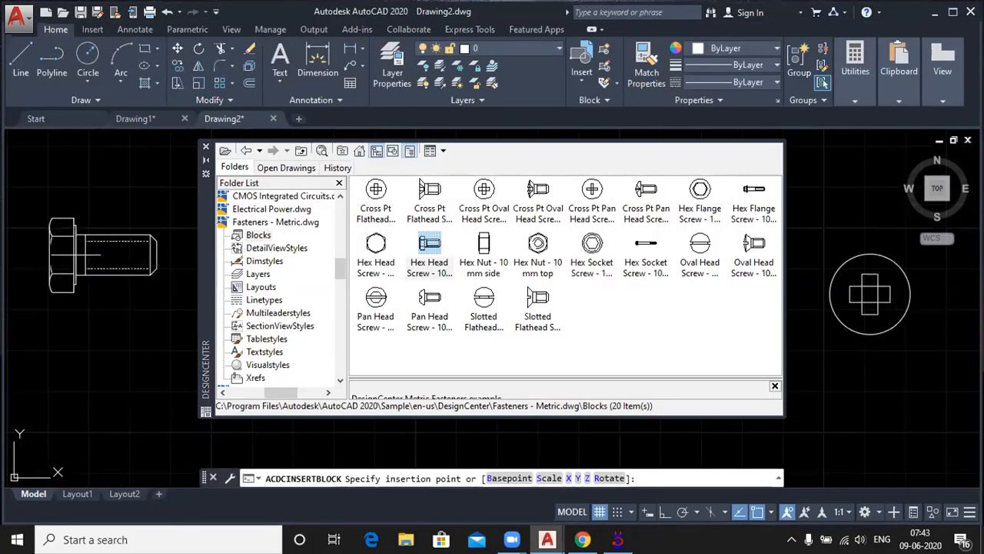
{"action": "scroll", "coordinate": [85, 256], "scroll_direction": "down", "scroll_amount": 3}
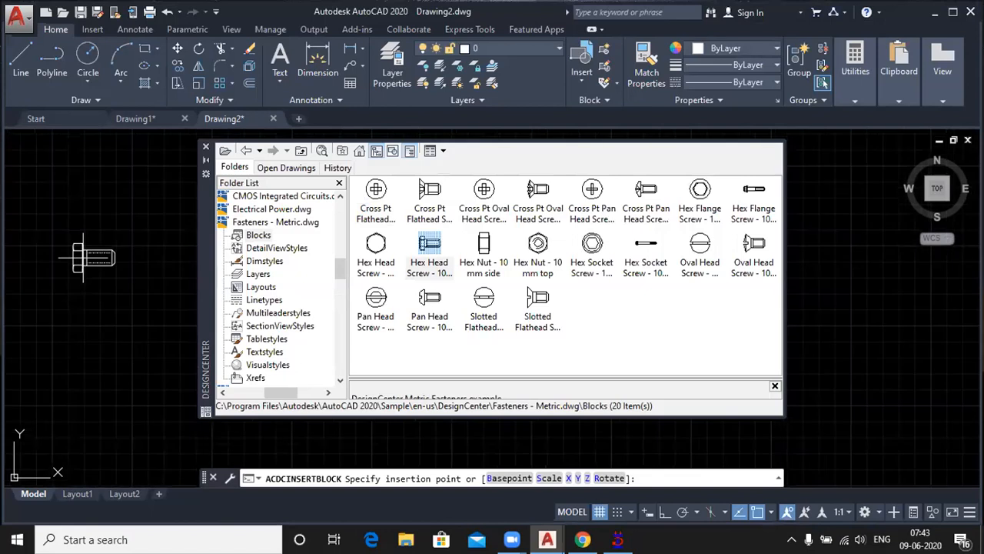
{"action": "scroll", "coordinate": [119, 270], "scroll_direction": "up", "scroll_amount": 3}
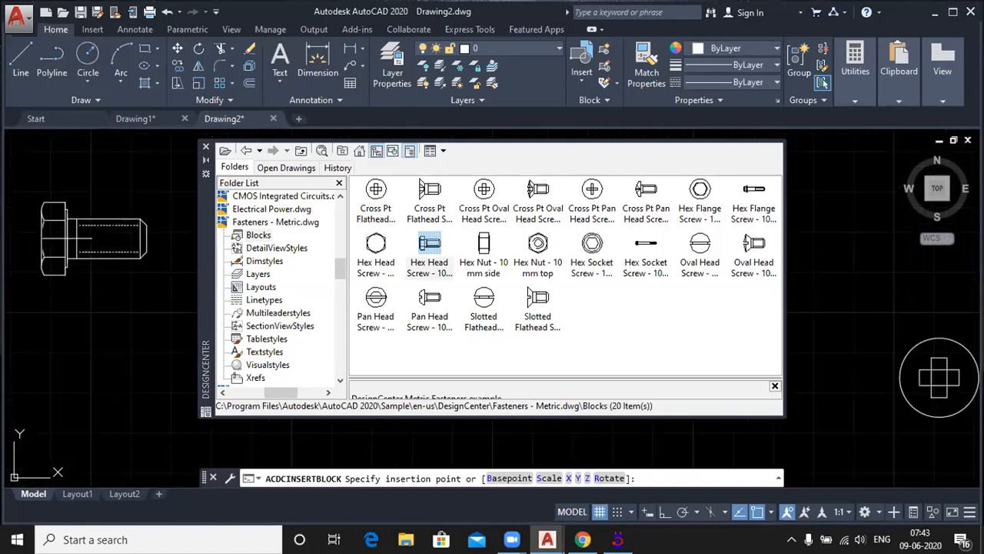
{"action": "left_click", "coordinate": [76, 238]}
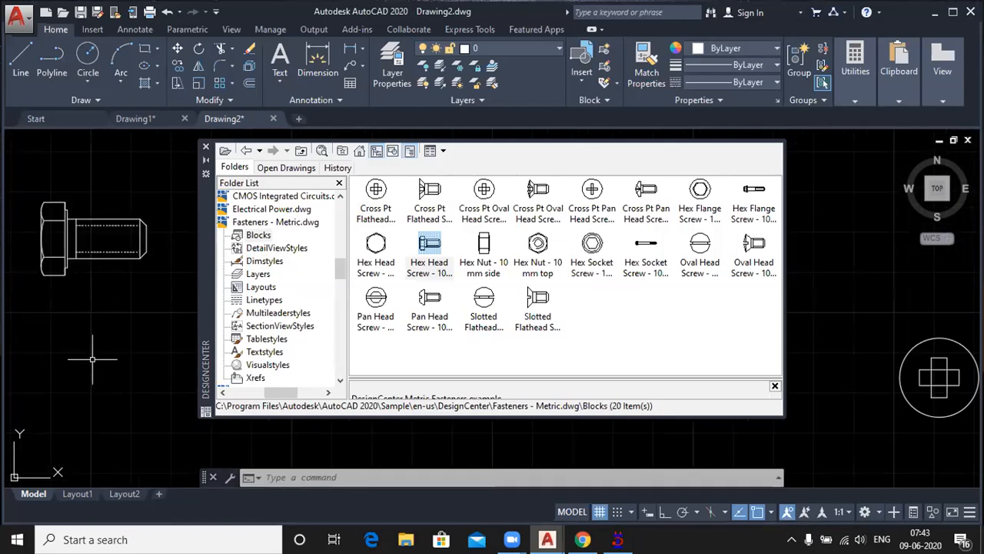
Step: Browse to the blocks of Home - Space Planner.dwg in DesignCenter and move the palette aside to free drawing space
{"action": "left_click", "coordinate": [247, 152]}
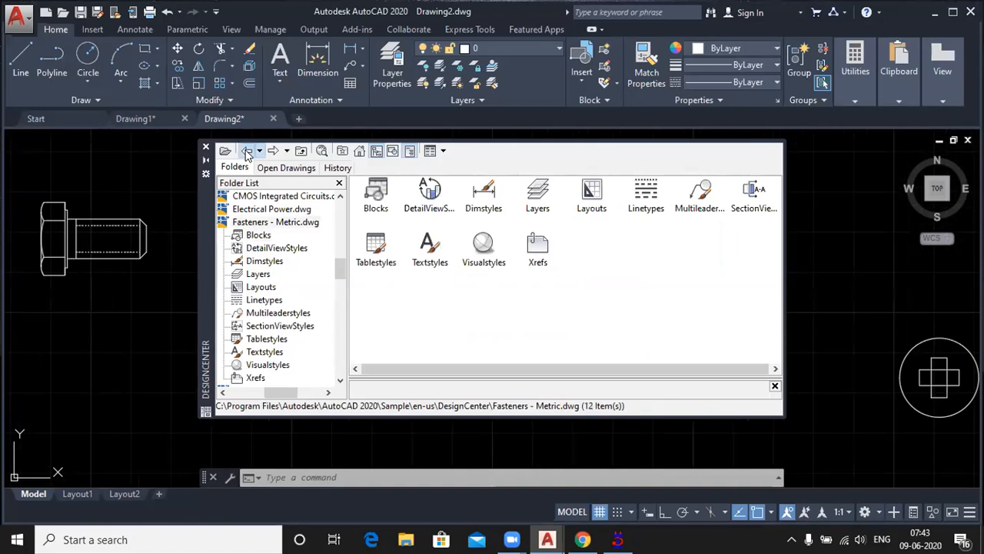
{"action": "left_click", "coordinate": [247, 152]}
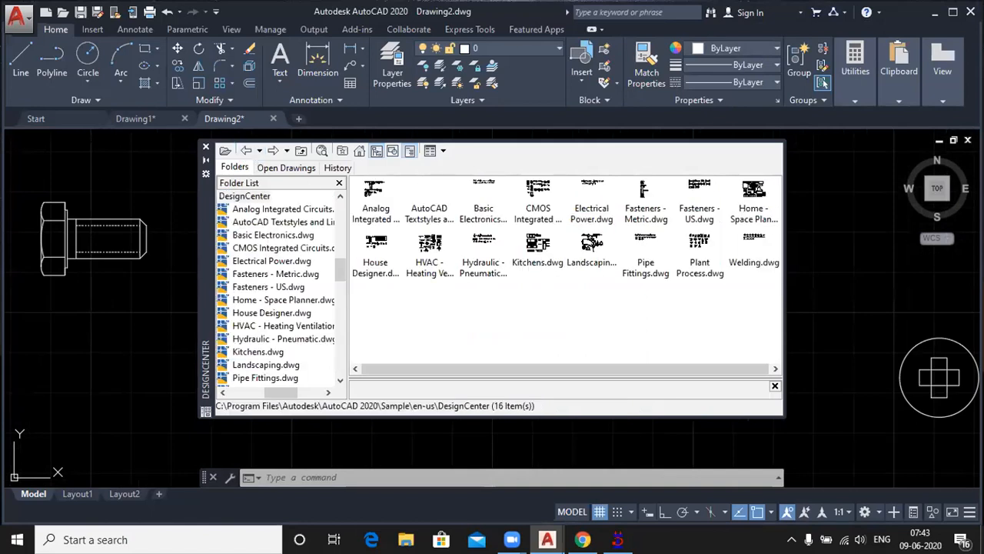
{"action": "double_click", "coordinate": [755, 192]}
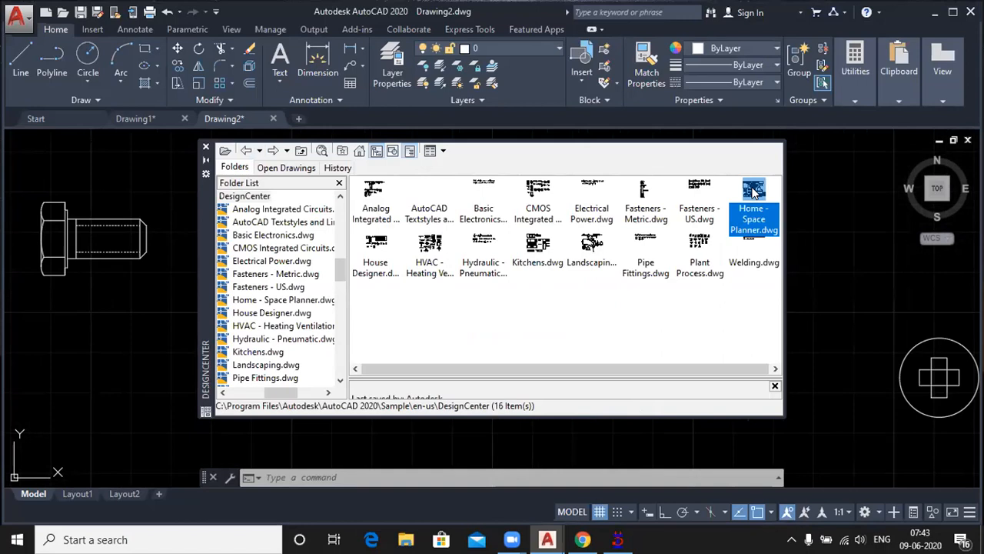
{"action": "double_click", "coordinate": [375, 197]}
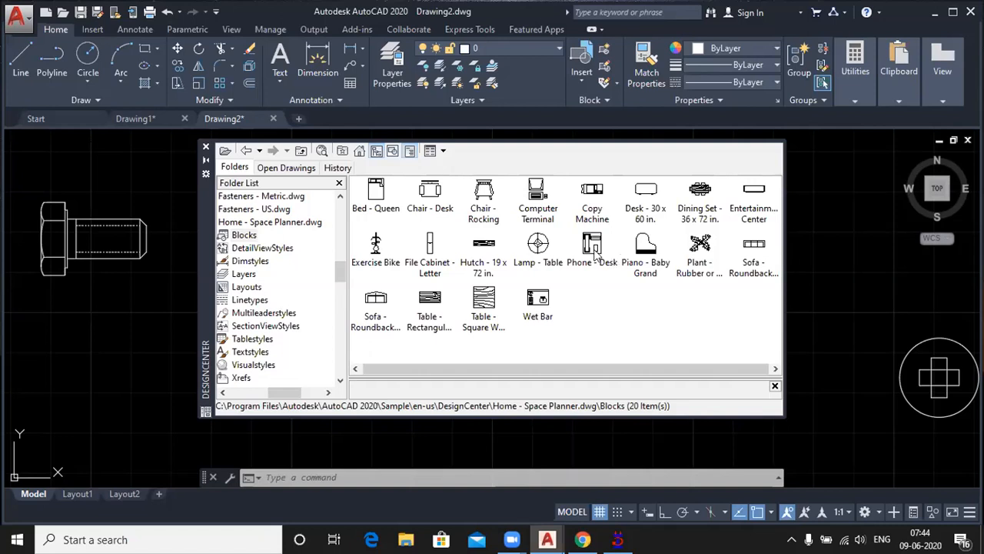
{"action": "left_click_drag", "start_coordinate": [207, 223], "coordinate": [332, 232]}
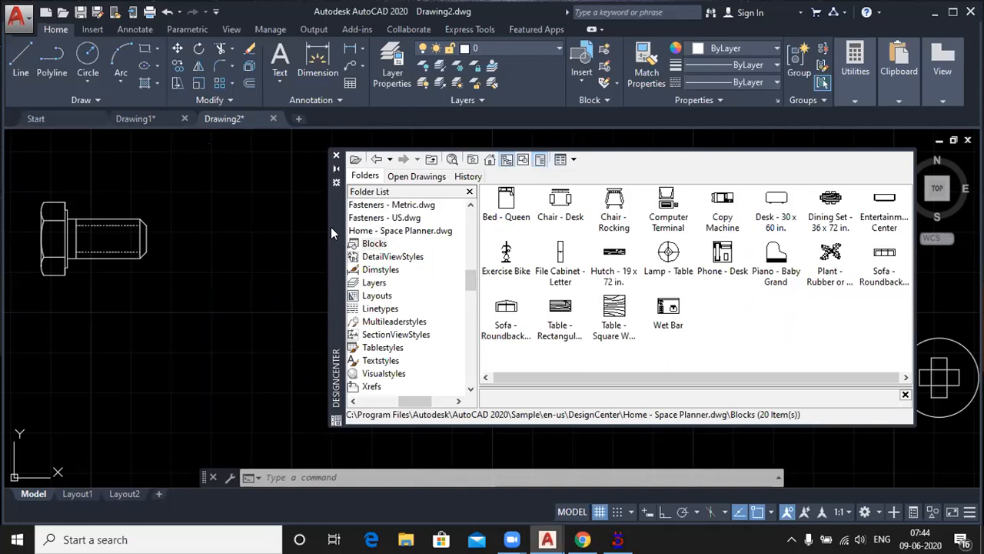
Step: Insert the Bed - Queen block at scale 1 and rotation 0 beside the inserted screws
{"action": "left_click", "coordinate": [504, 204]}
{"action": "double_click", "coordinate": [504, 205]}
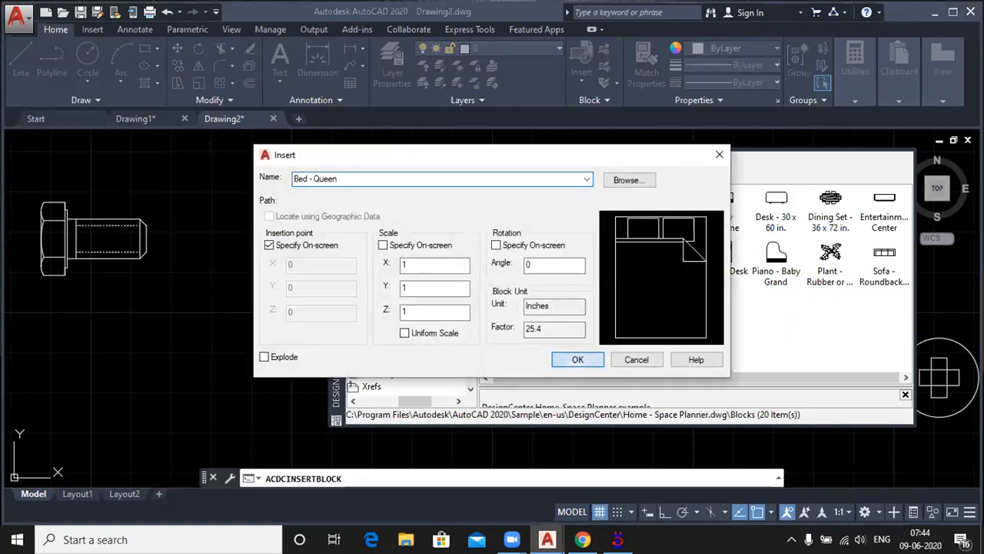
{"action": "left_click", "coordinate": [572, 359]}
{"action": "scroll", "coordinate": [221, 289], "scroll_direction": "down", "scroll_amount": 3}
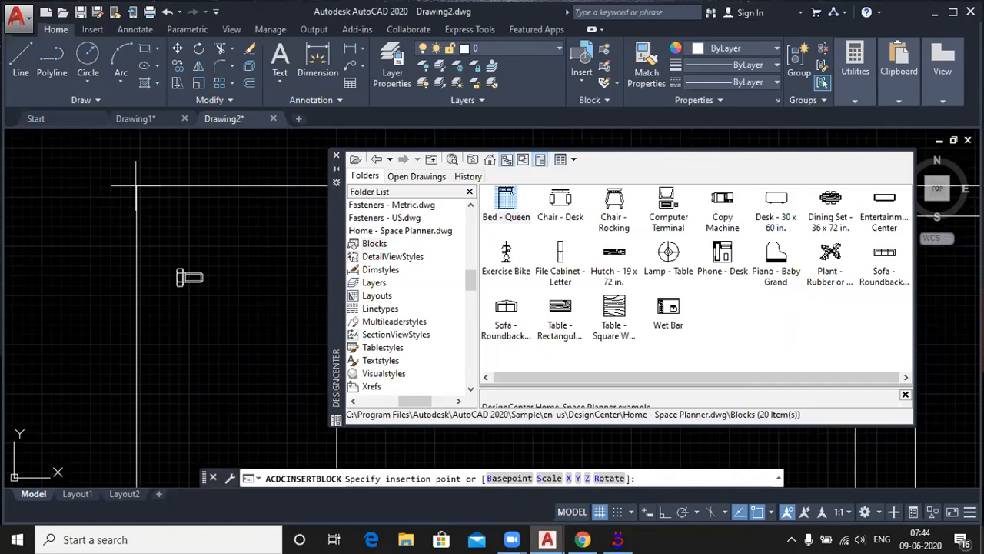
{"action": "scroll", "coordinate": [154, 189], "scroll_direction": "down", "scroll_amount": 3}
{"action": "left_click", "coordinate": [178, 192]}
{"action": "scroll", "coordinate": [194, 223], "scroll_direction": "up", "scroll_amount": 2}
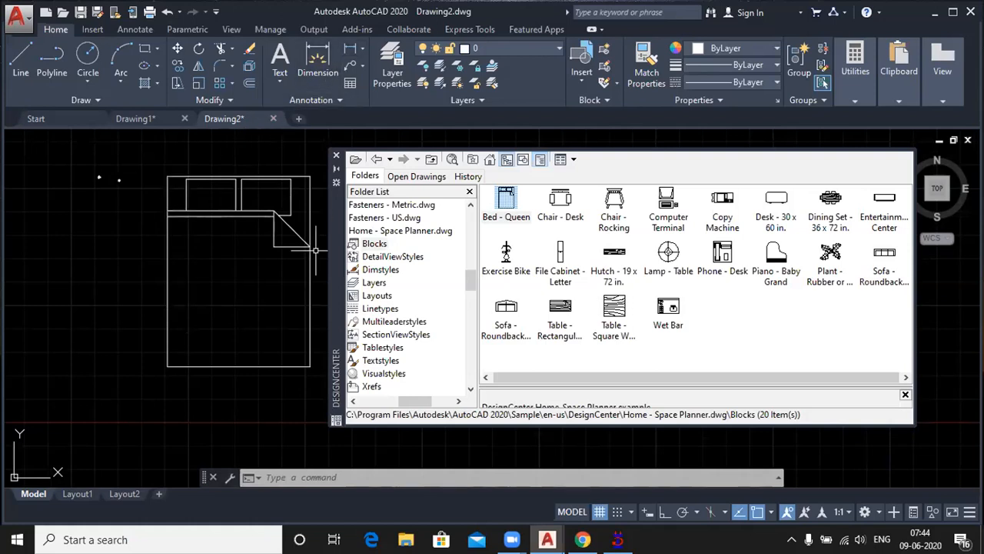
Step: Configure the drawing units to Architectural length with 0'-0" precision and Inches as the insertion scale
{"action": "type", "text": "un"}
{"action": "key", "text": "Return"}
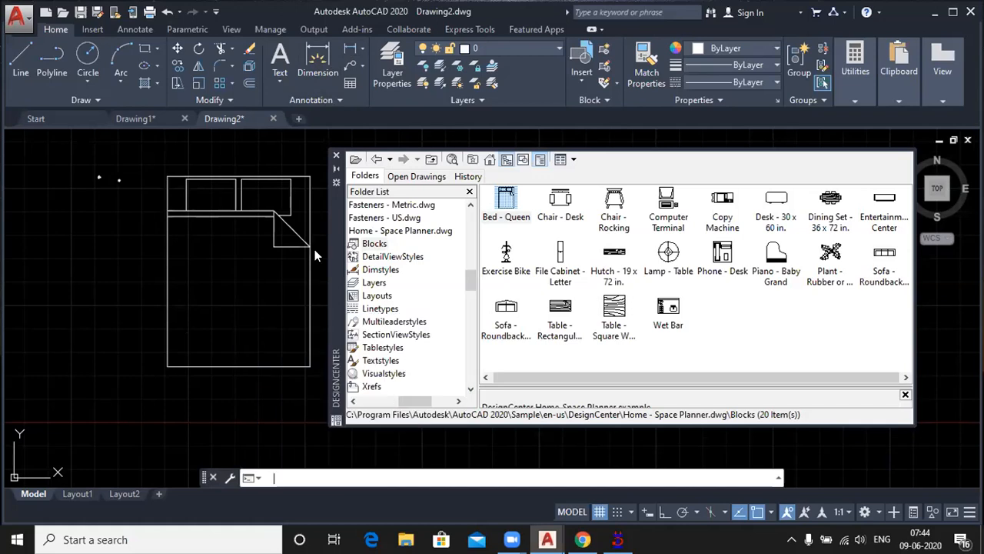
{"action": "left_click", "coordinate": [470, 170]}
{"action": "left_click", "coordinate": [396, 178]}
{"action": "left_click", "coordinate": [411, 268]}
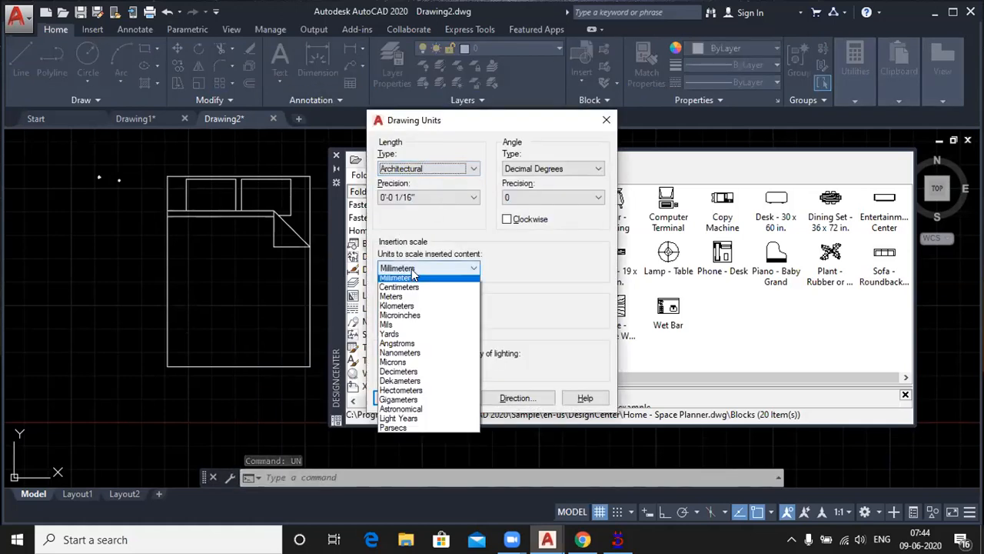
{"action": "scroll", "coordinate": [411, 276], "scroll_direction": "up", "scroll_amount": 2}
{"action": "left_click", "coordinate": [407, 292]}
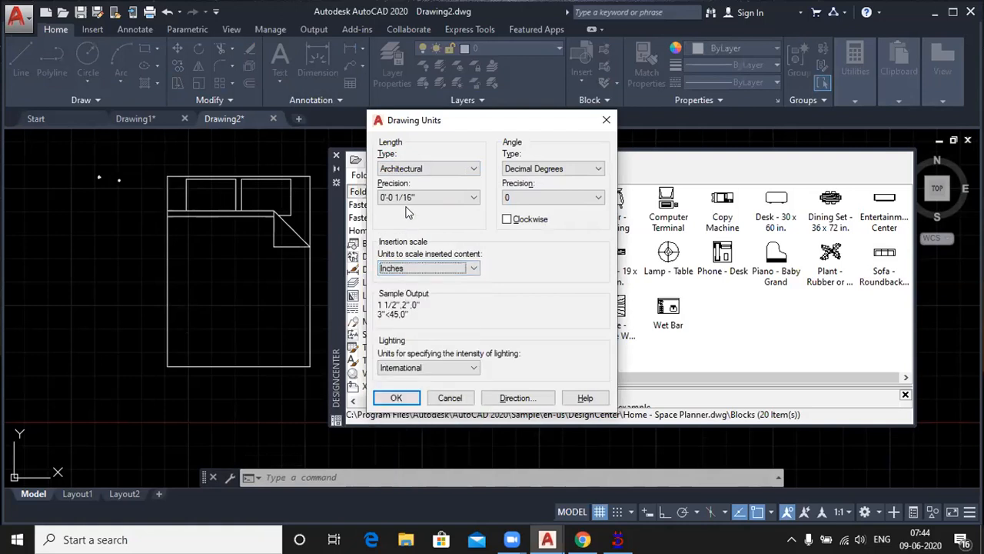
{"action": "left_click", "coordinate": [409, 198]}
{"action": "left_click", "coordinate": [399, 208]}
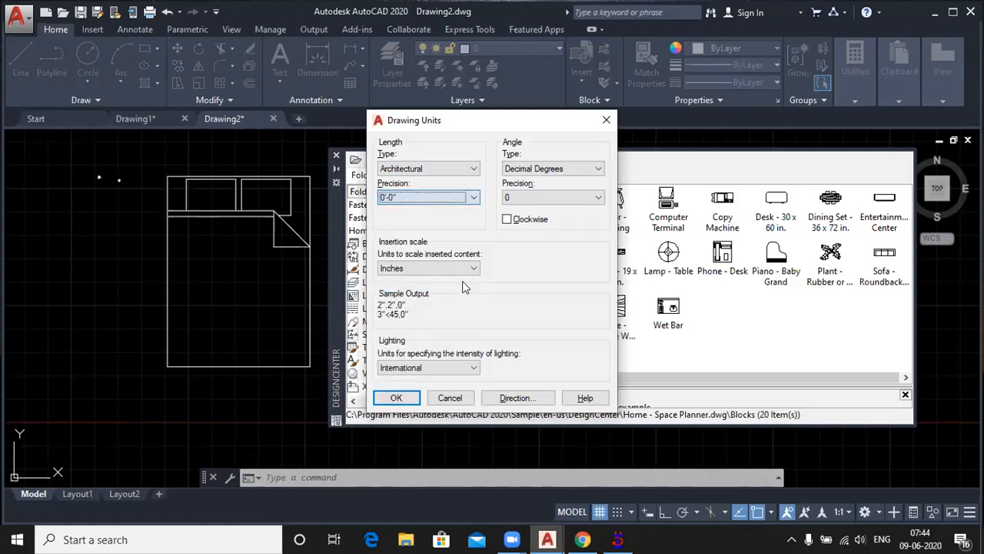
{"action": "left_click", "coordinate": [396, 397]}
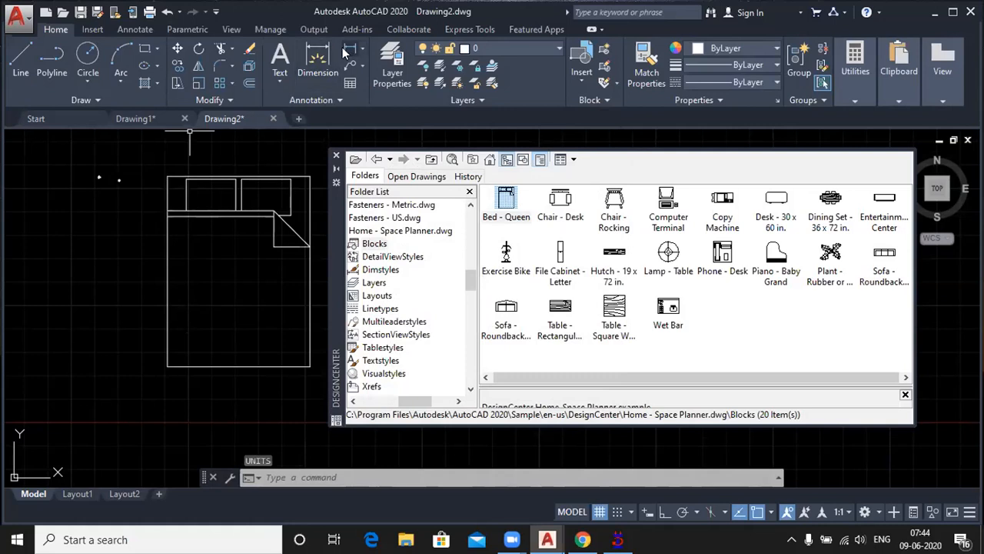
Step: Add a vertical linear dimension along the full left edge of the queen bed
{"action": "left_click", "coordinate": [348, 49]}
{"action": "left_click", "coordinate": [168, 177]}
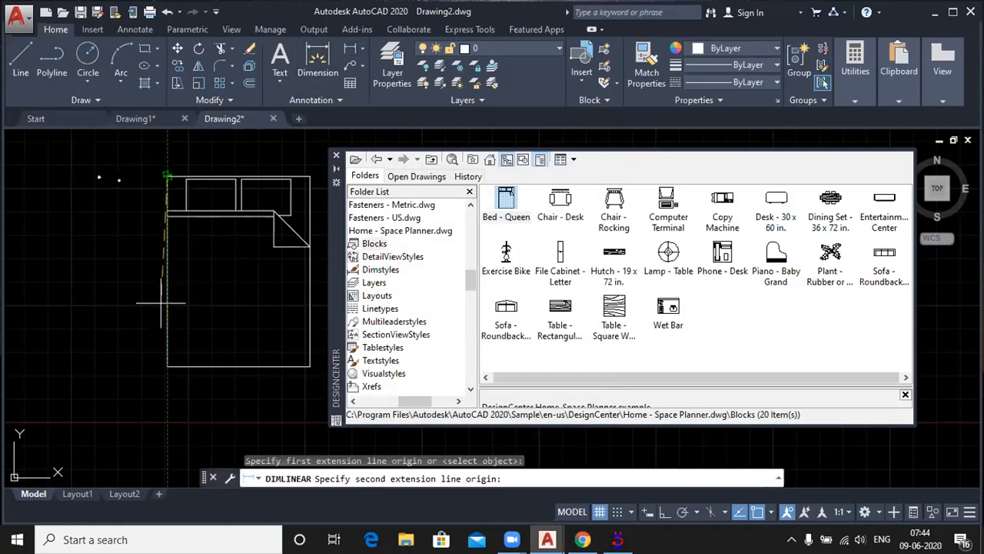
{"action": "left_click", "coordinate": [166, 366]}
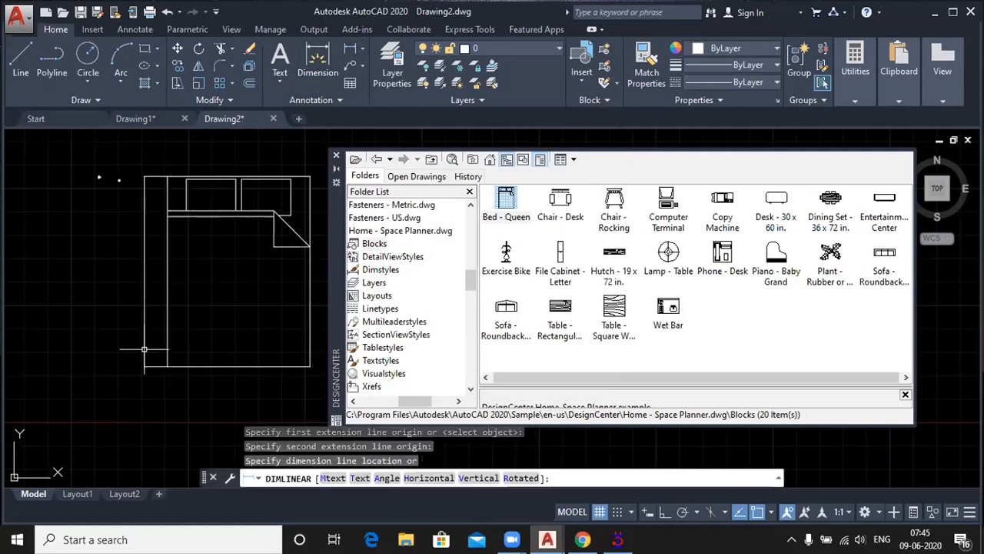
{"action": "left_click", "coordinate": [135, 292]}
{"action": "scroll", "coordinate": [146, 284], "scroll_direction": "up", "scroll_amount": 5}
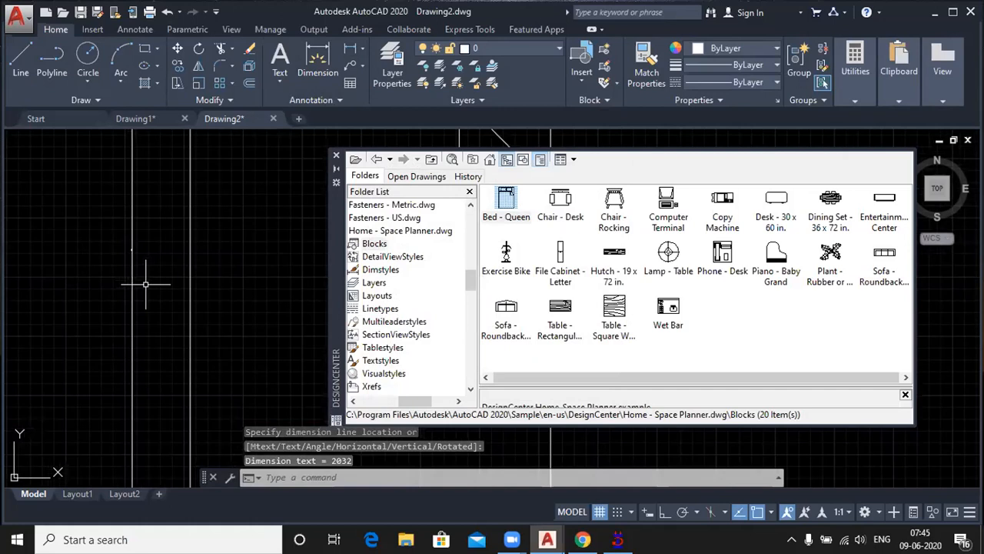
{"action": "scroll", "coordinate": [145, 284], "scroll_direction": "down", "scroll_amount": 1}
{"action": "scroll", "coordinate": [158, 315], "scroll_direction": "up", "scroll_amount": 3}
{"action": "scroll", "coordinate": [158, 315], "scroll_direction": "down", "scroll_amount": 2}
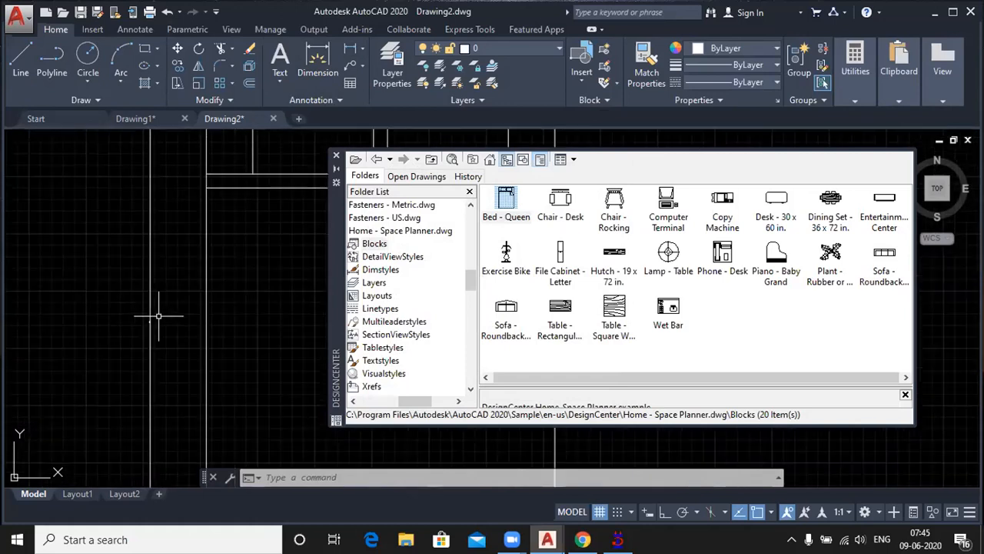
Step: Modify dimension style ISO-25 to use a text height of 100
{"action": "type", "text": "d"}
{"action": "key", "text": "Return"}
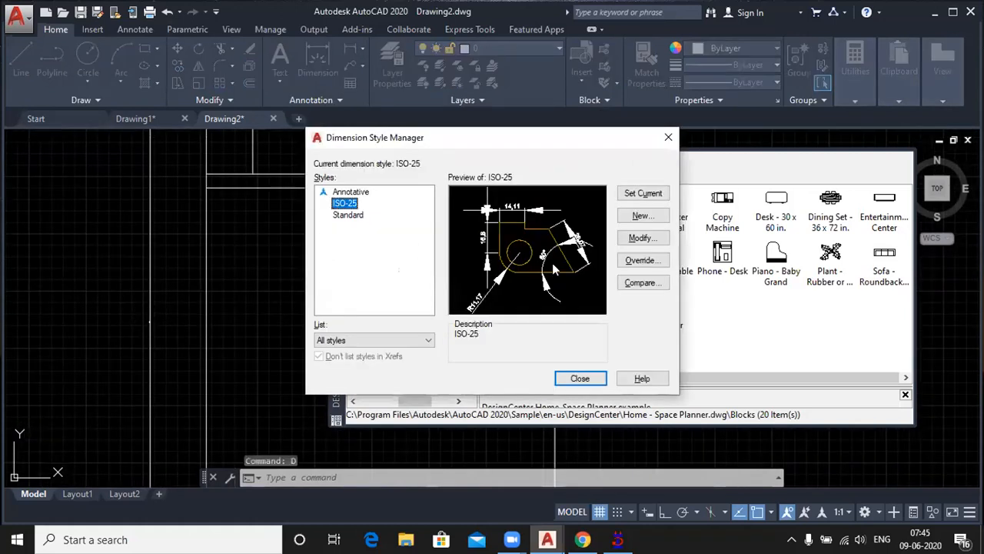
{"action": "left_click", "coordinate": [639, 238]}
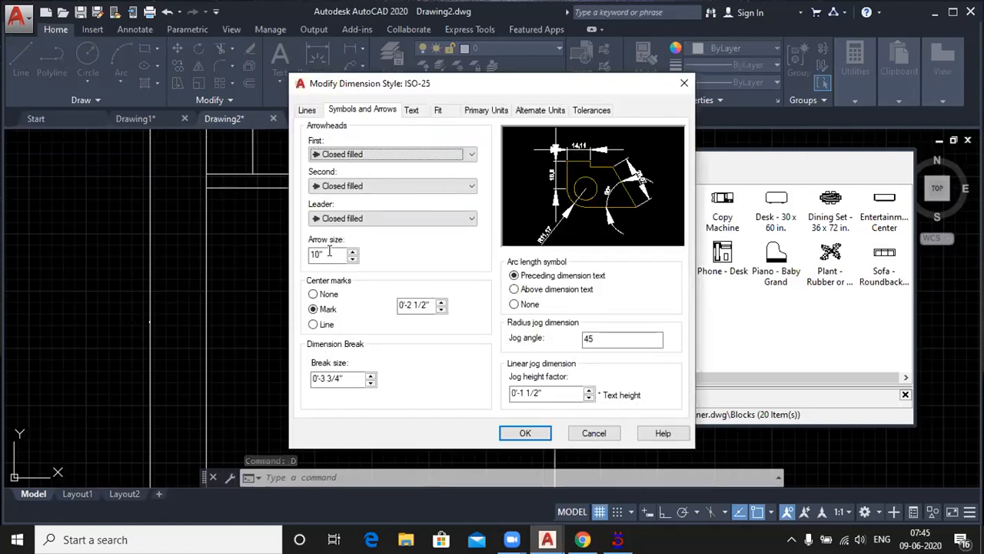
{"action": "left_click", "coordinate": [411, 110]}
{"action": "left_click_drag", "start_coordinate": [474, 213], "coordinate": [396, 209]}
{"action": "type", "text": "100"}
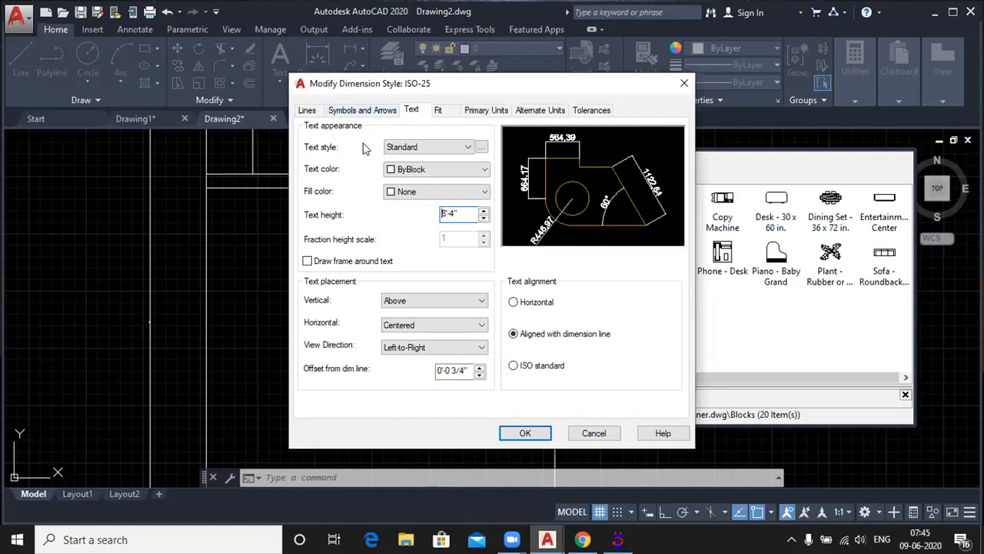
Step: Set the primary units of ISO-25 to Architectural with 0'-0" precision, and make the style current
{"action": "left_click", "coordinate": [492, 111]}
{"action": "left_click", "coordinate": [477, 140]}
{"action": "left_click", "coordinate": [421, 182]}
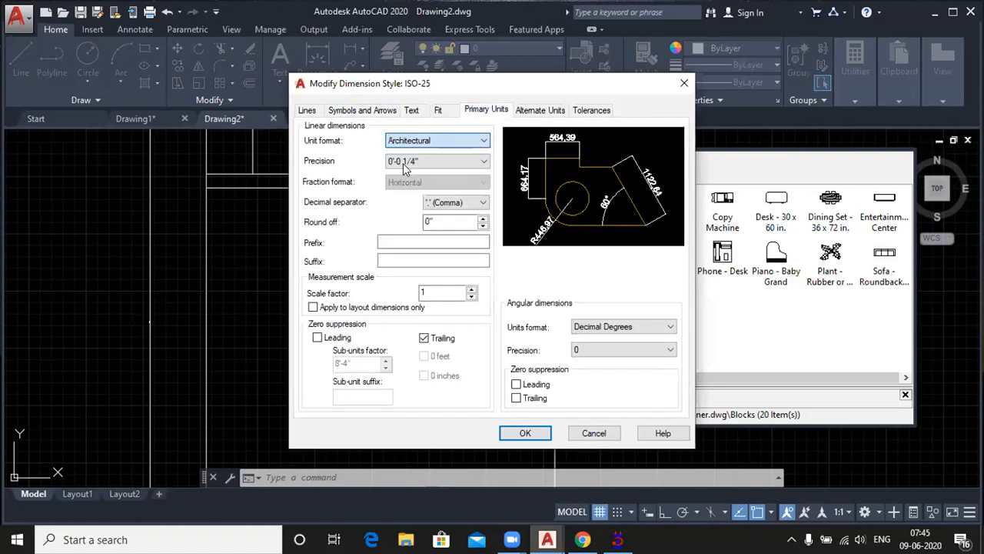
{"action": "left_click", "coordinate": [445, 162]}
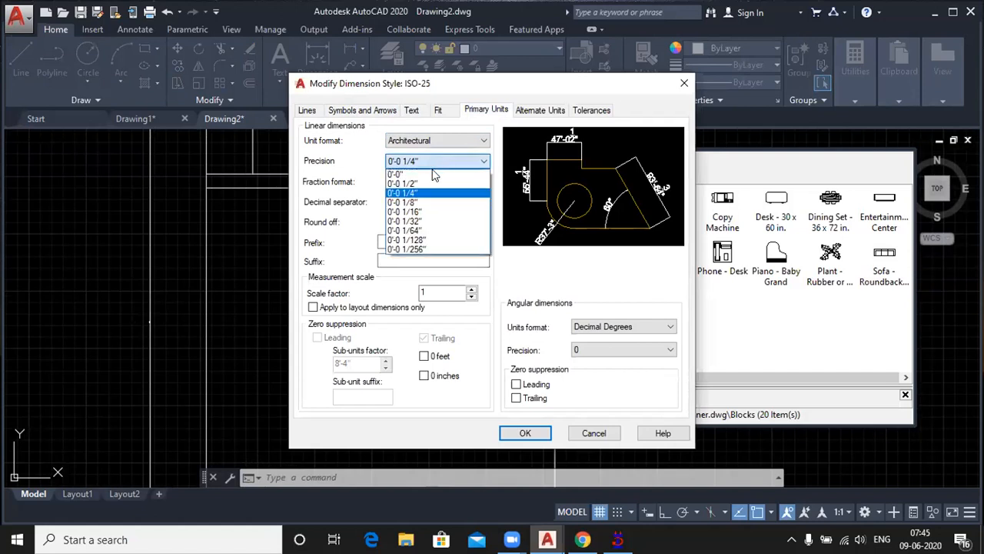
{"action": "left_click", "coordinate": [415, 173]}
{"action": "left_click", "coordinate": [512, 438]}
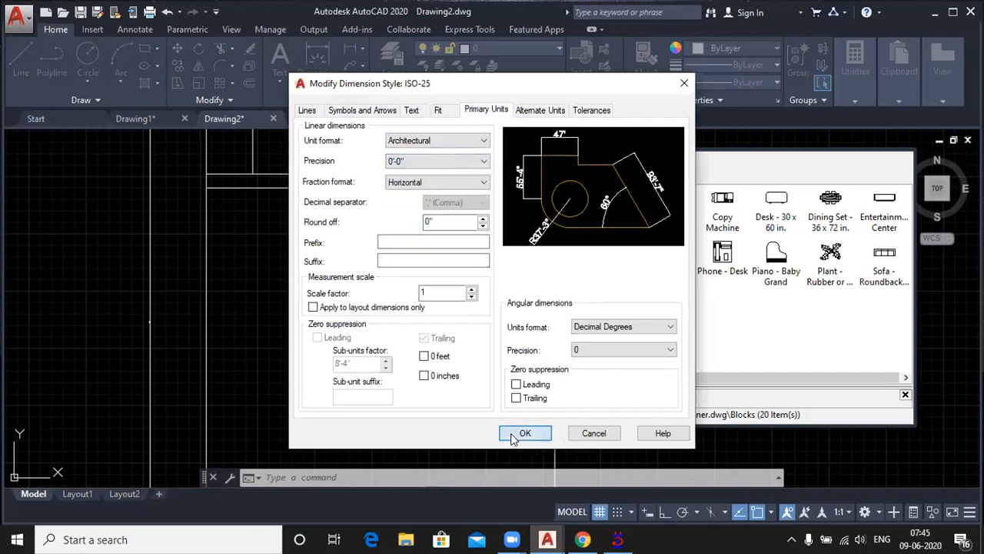
{"action": "left_click", "coordinate": [631, 195]}
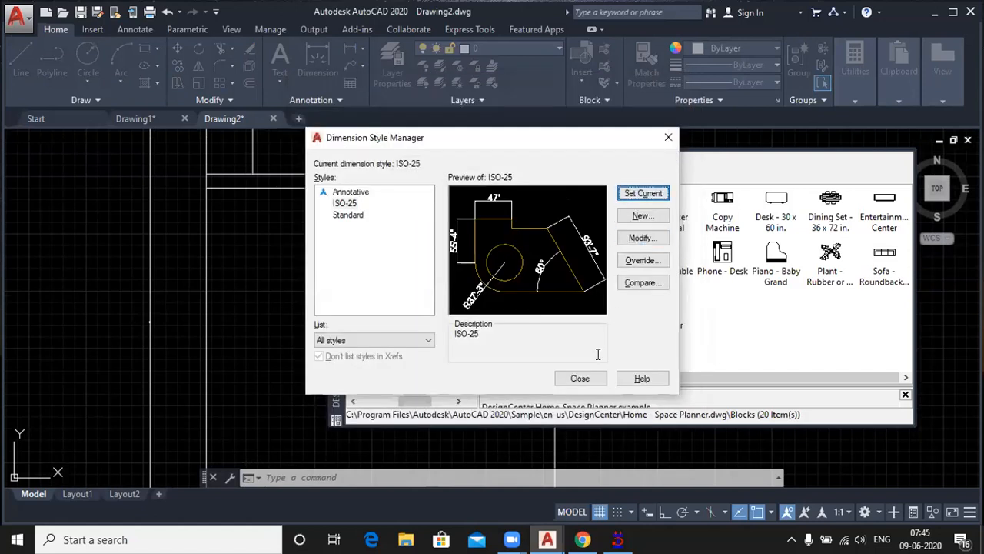
{"action": "left_click", "coordinate": [578, 378]}
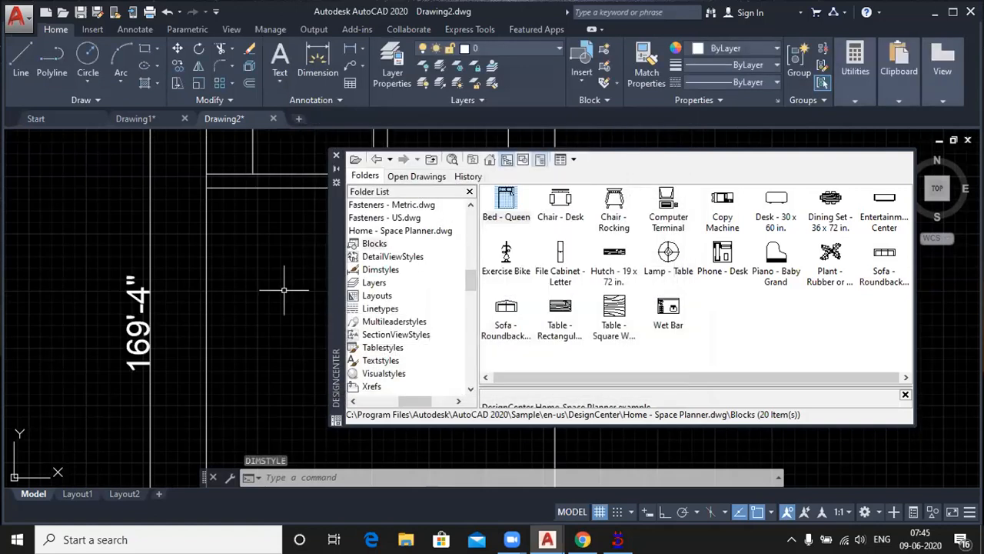
{"action": "scroll", "coordinate": [242, 283], "scroll_direction": "down", "scroll_amount": 1}
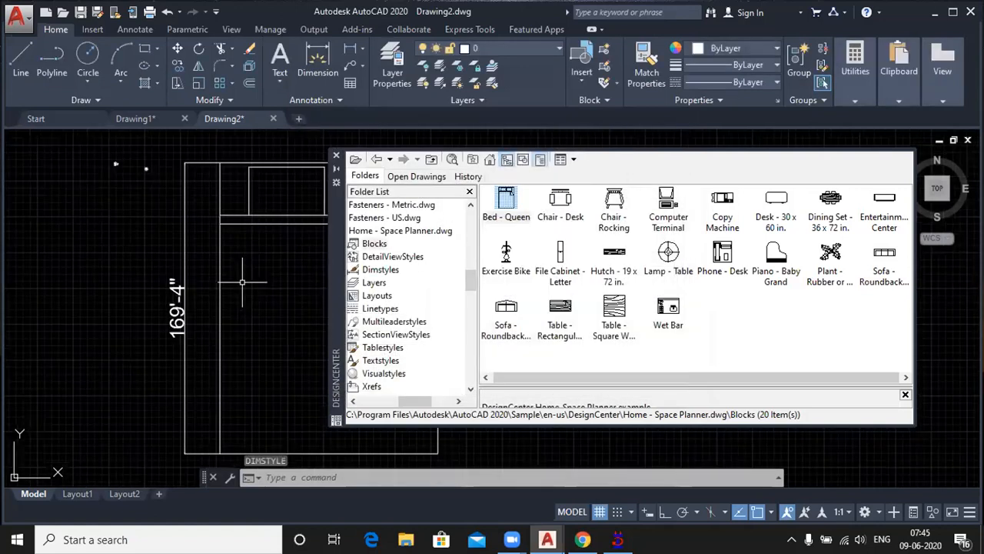
Step: Add a horizontal linear dimension along the bottom edge of the queen bed, placing it just below the bed
{"action": "scroll", "coordinate": [243, 282], "scroll_direction": "down", "scroll_amount": 2}
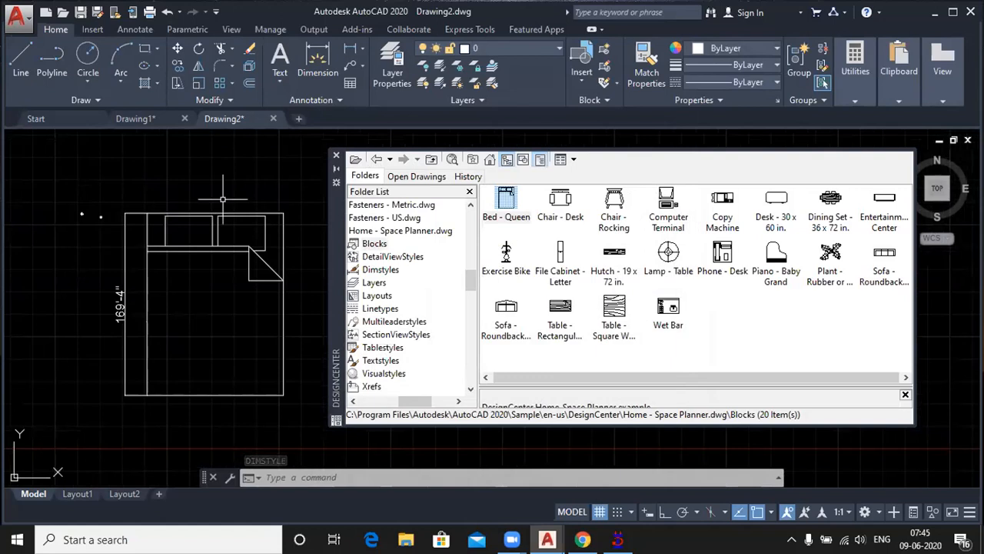
{"action": "left_click", "coordinate": [324, 61]}
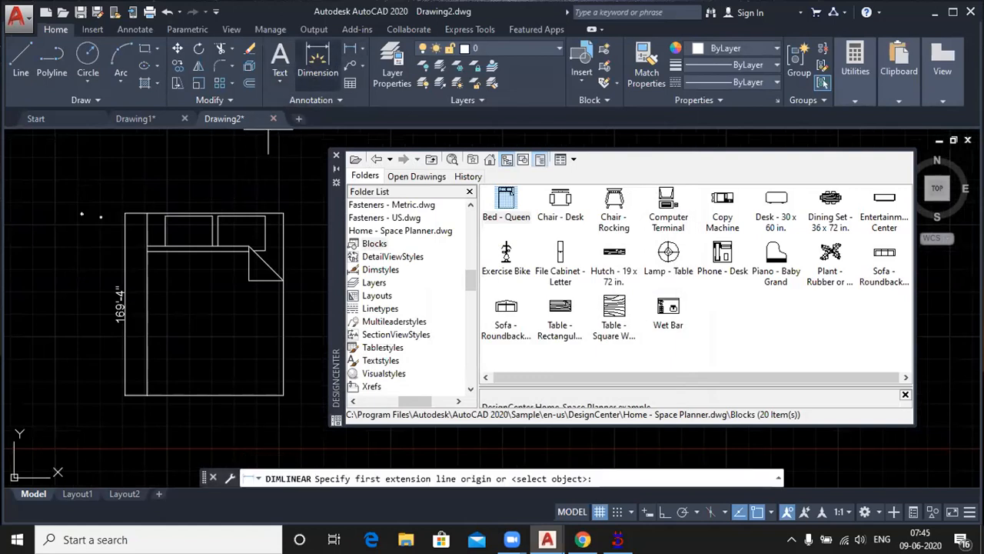
{"action": "left_click", "coordinate": [147, 396]}
{"action": "left_click", "coordinate": [283, 395]}
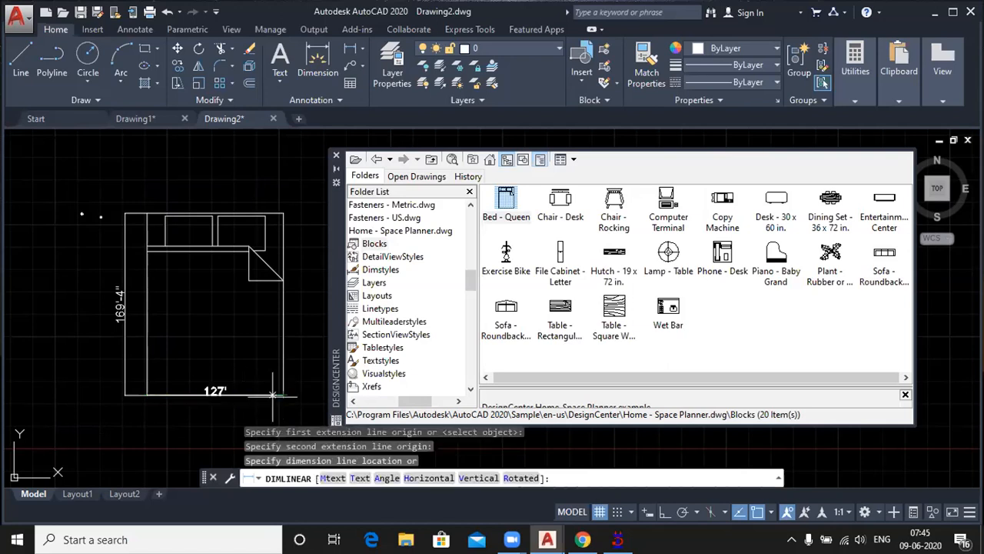
{"action": "left_click", "coordinate": [233, 415]}
Step: Select the queen bed for the Scale command and use its lower-left corner as the base point
{"action": "scroll", "coordinate": [213, 417], "scroll_direction": "up", "scroll_amount": 2}
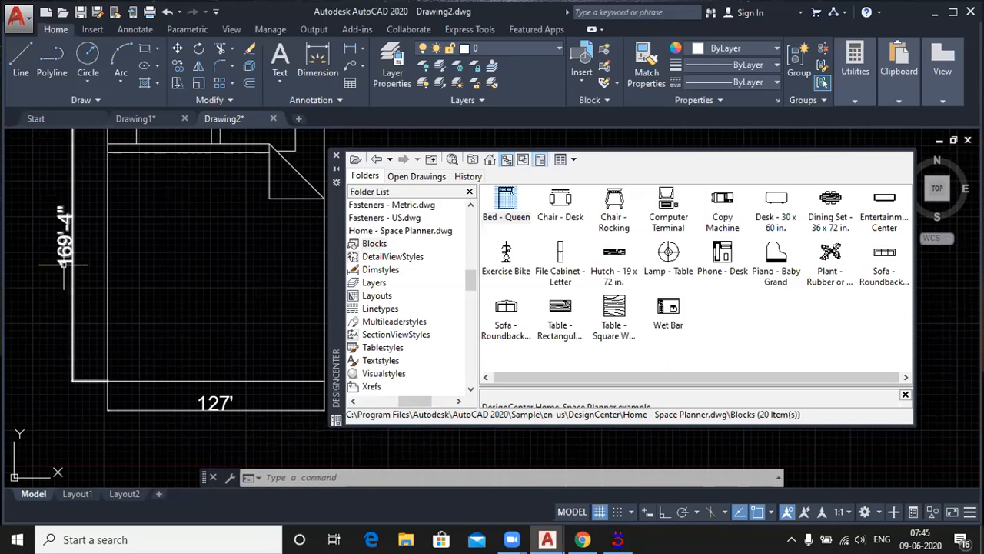
{"action": "scroll", "coordinate": [66, 262], "scroll_direction": "down", "scroll_amount": 3}
{"action": "scroll", "coordinate": [56, 252], "scroll_direction": "up", "scroll_amount": 2}
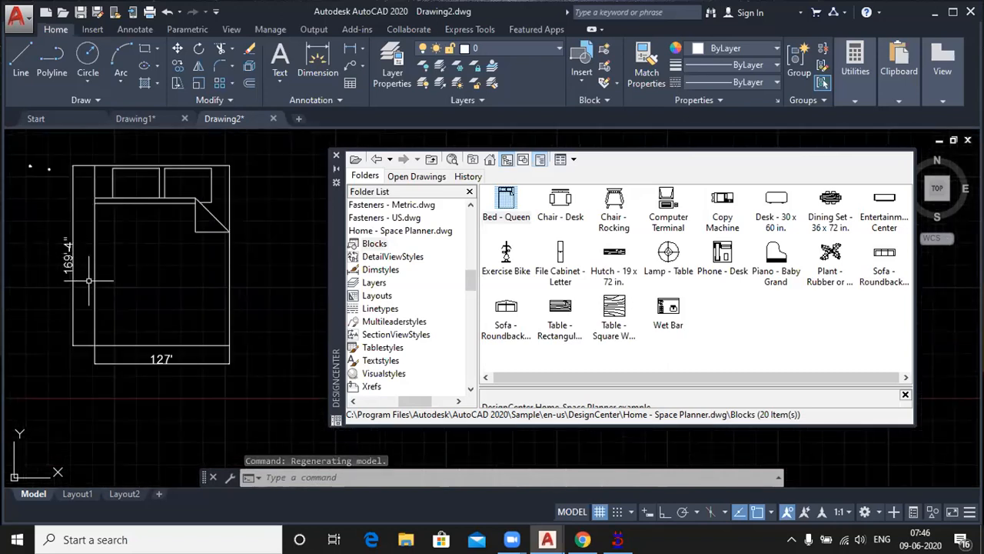
{"action": "left_click", "coordinate": [197, 84]}
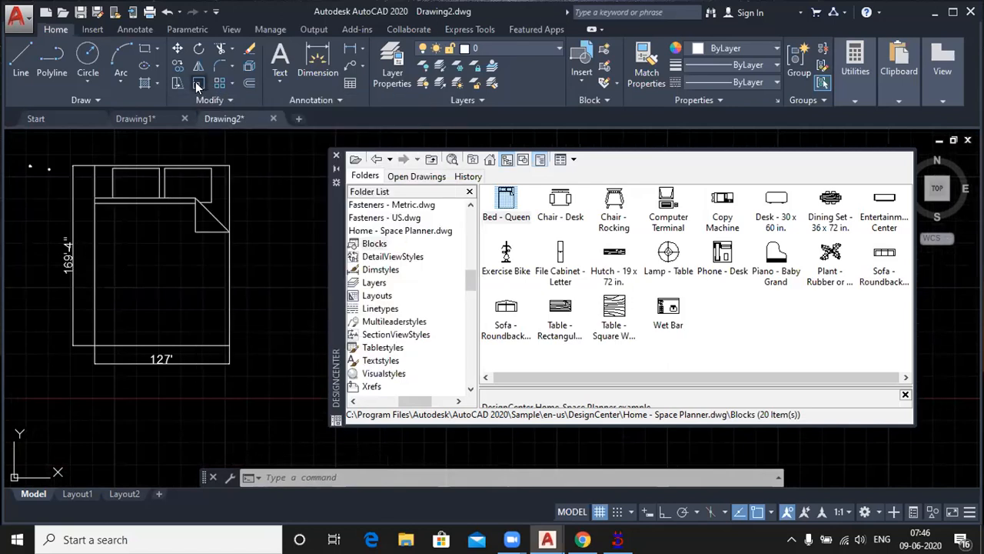
{"action": "left_click", "coordinate": [132, 344]}
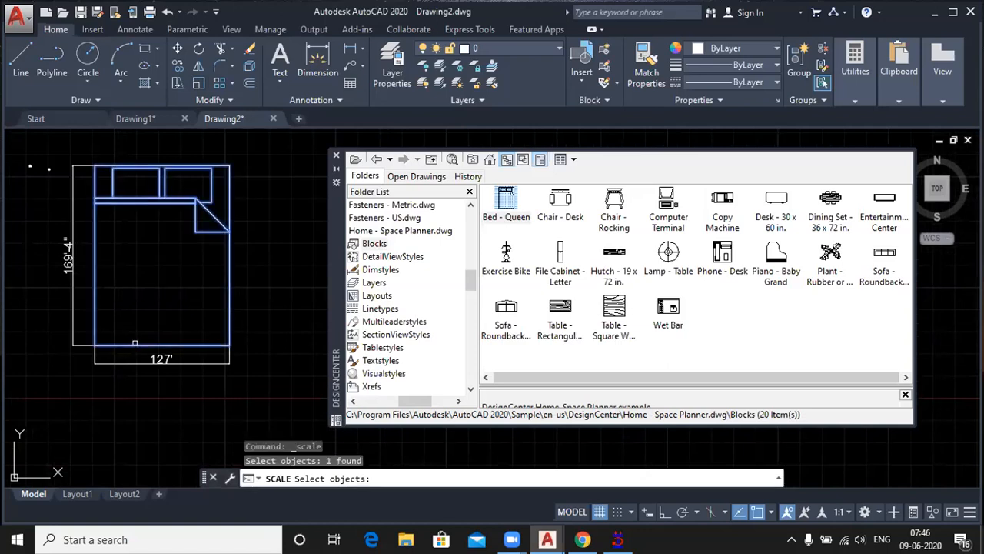
{"action": "key", "text": "Return"}
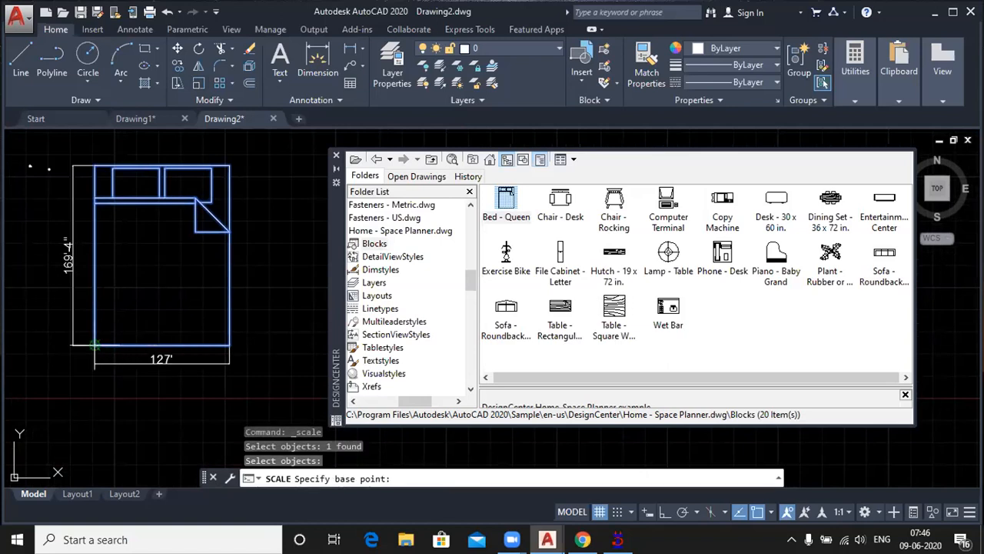
{"action": "left_click", "coordinate": [95, 344]}
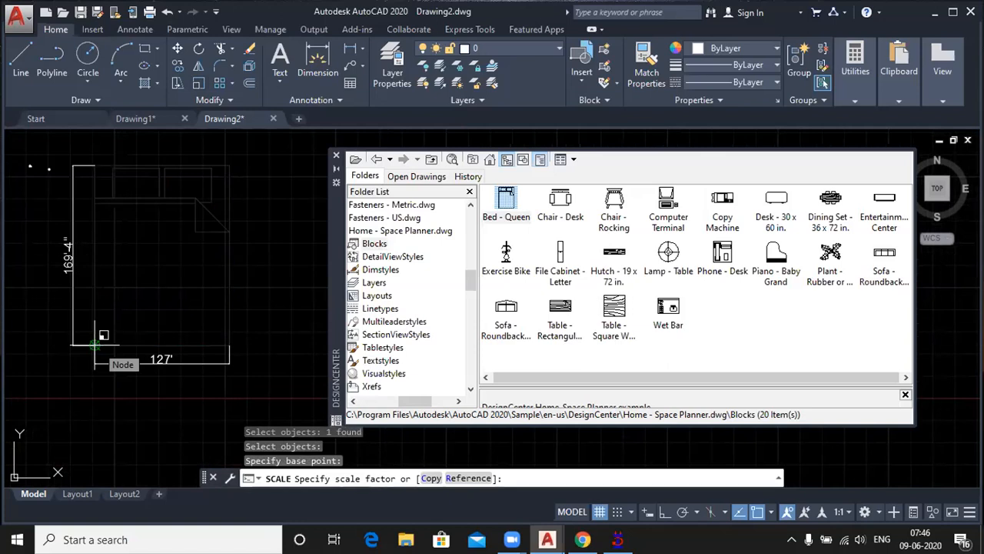
Step: Try to scale the queen bed with the feet-and-inches ratio 6'/169'4" as the scale factor
{"action": "type", "text": "6"}
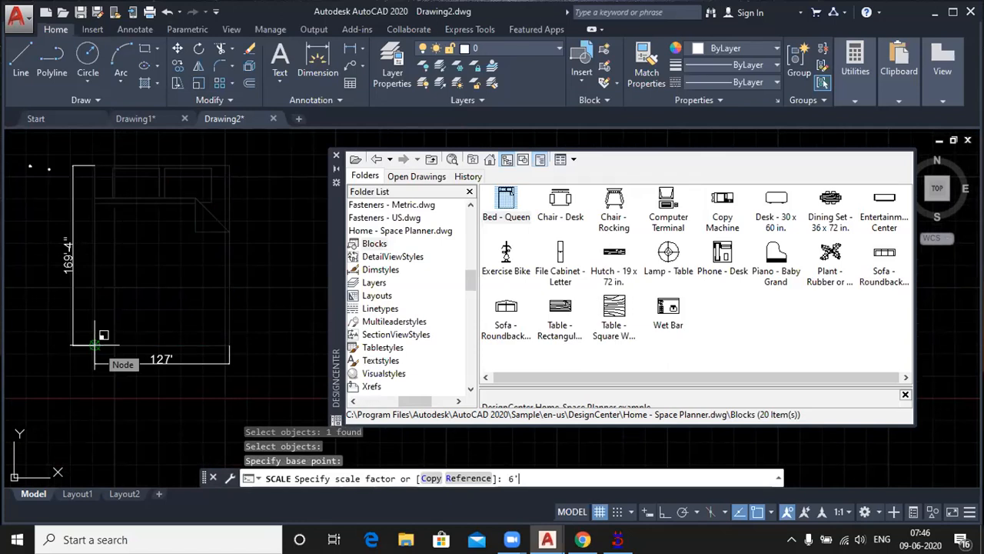
{"action": "type", "text": "'/"}
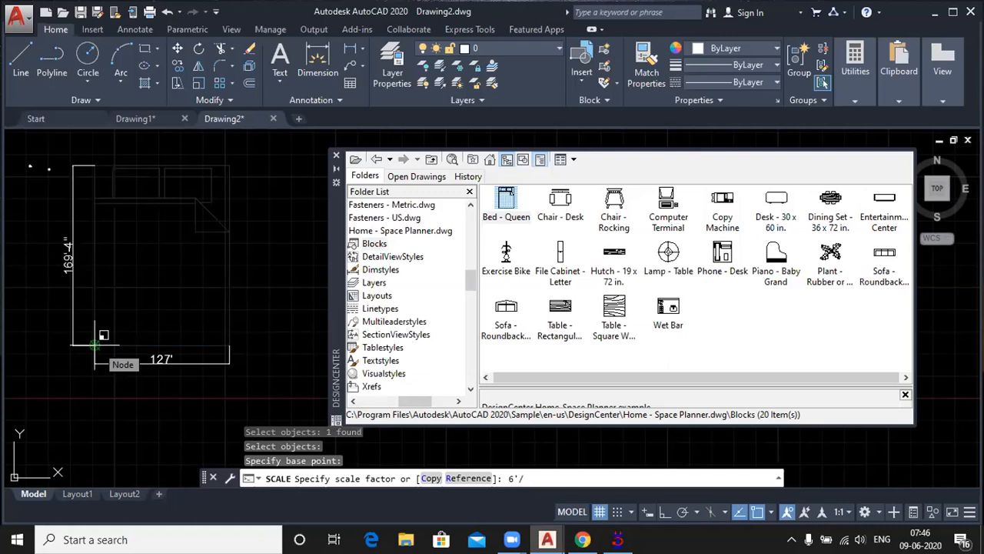
{"action": "type", "text": "169'4\""}
{"action": "key", "text": "Return"}
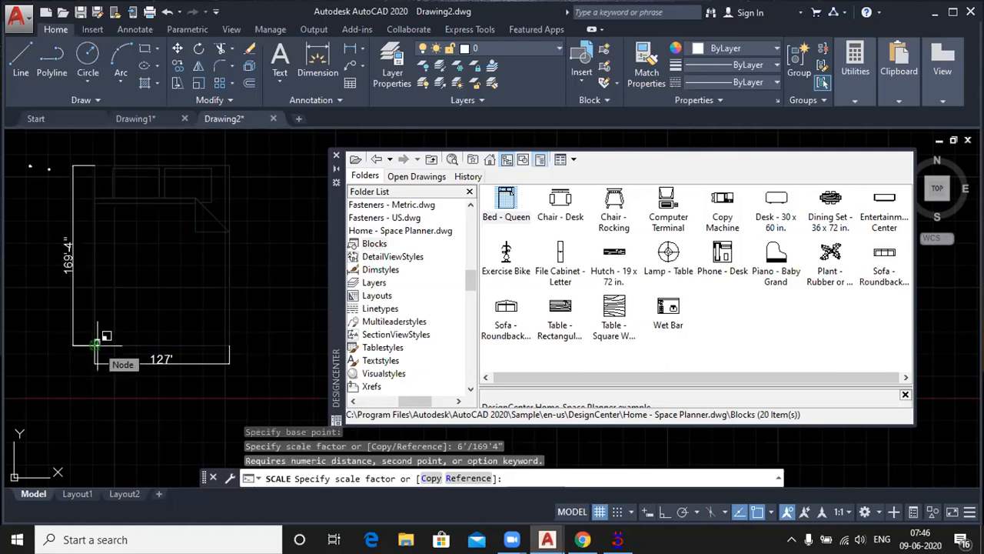
Step: Scale the queen bed by a factor of 6/169
{"action": "type", "text": "6"}
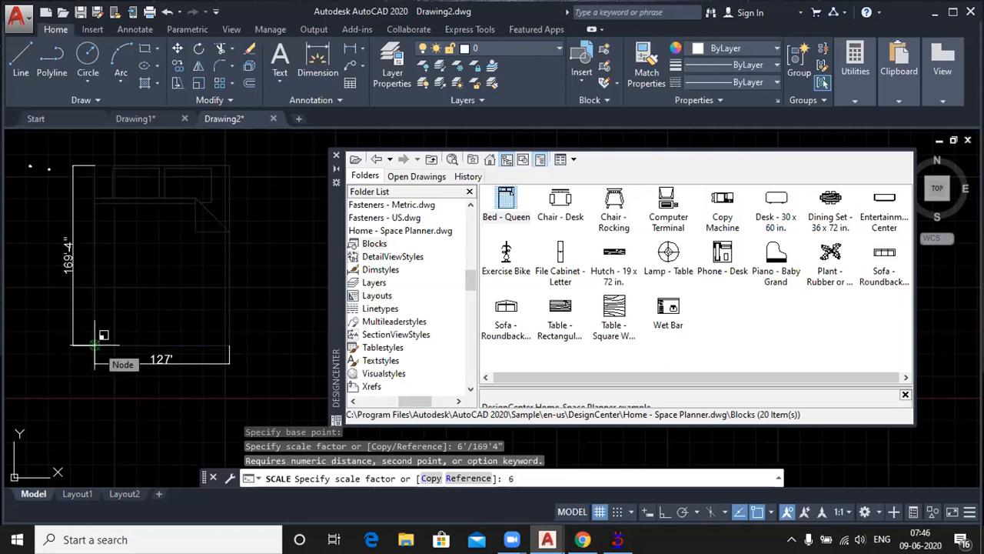
{"action": "type", "text": "/16"}
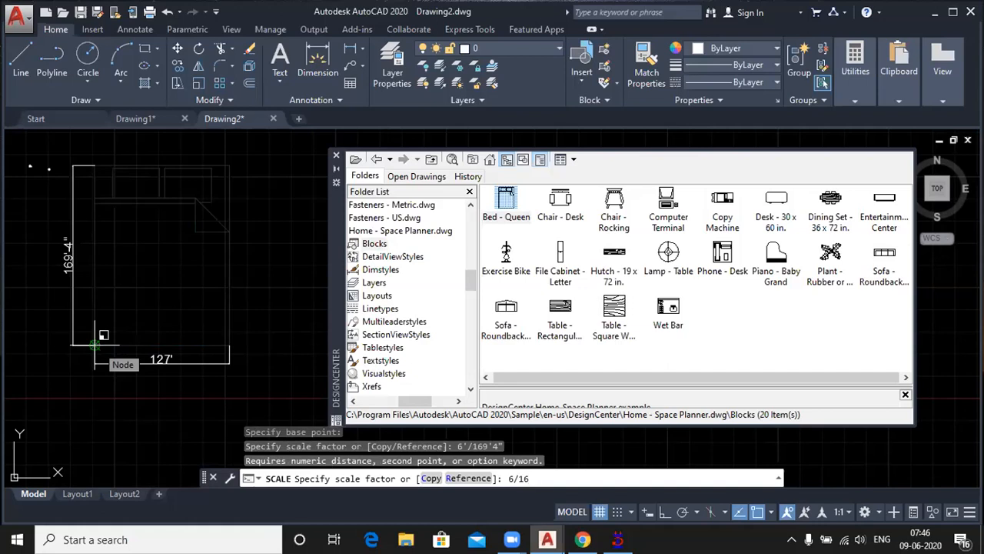
{"action": "type", "text": "9"}
{"action": "key", "text": "Return"}
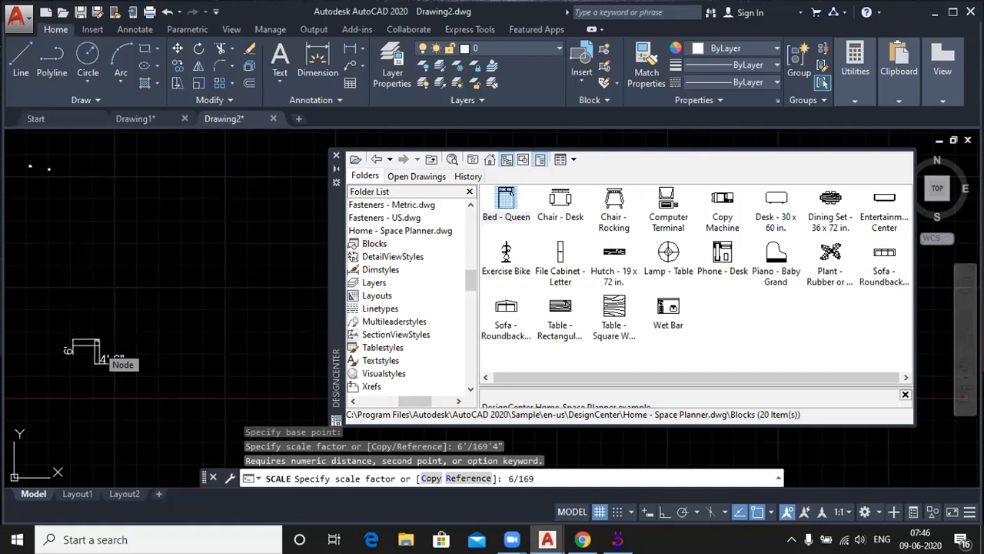
Step: Delete both the vertical and the horizontal dimension from the scaled bed
{"action": "scroll", "coordinate": [79, 357], "scroll_direction": "up", "scroll_amount": 2}
{"action": "scroll", "coordinate": [79, 361], "scroll_direction": "up", "scroll_amount": 2}
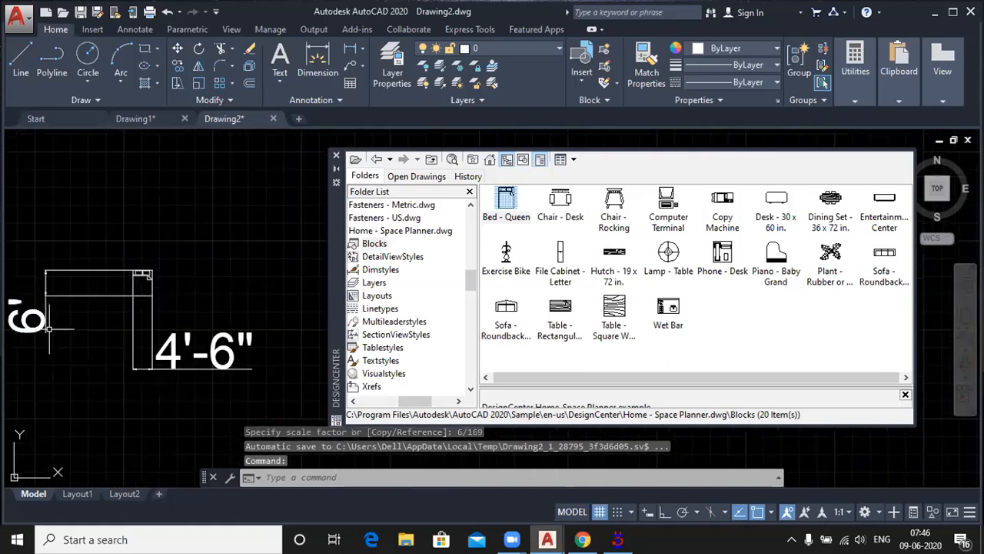
{"action": "scroll", "coordinate": [23, 312], "scroll_direction": "up", "scroll_amount": 2}
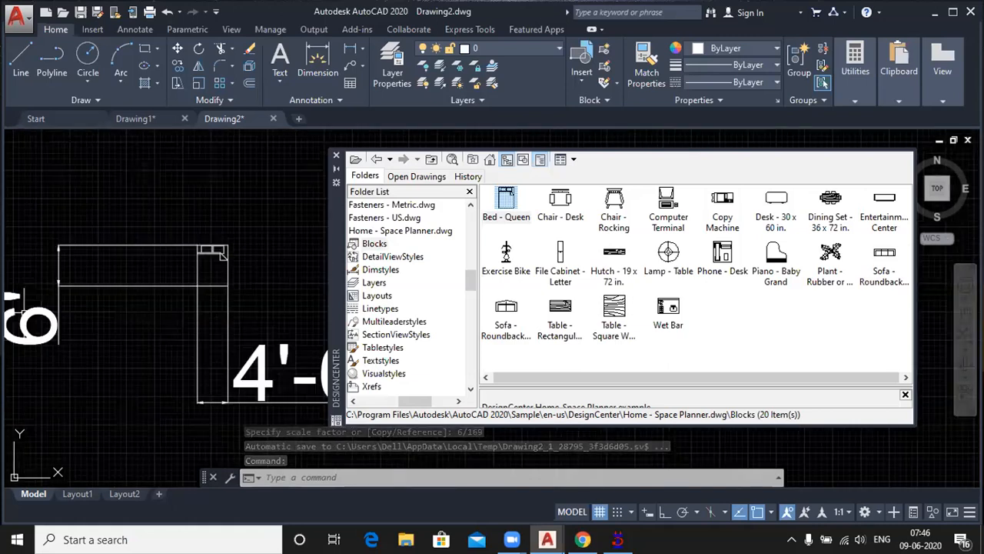
{"action": "middle_click_drag", "start_coordinate": [23, 312], "coordinate": [119, 299]}
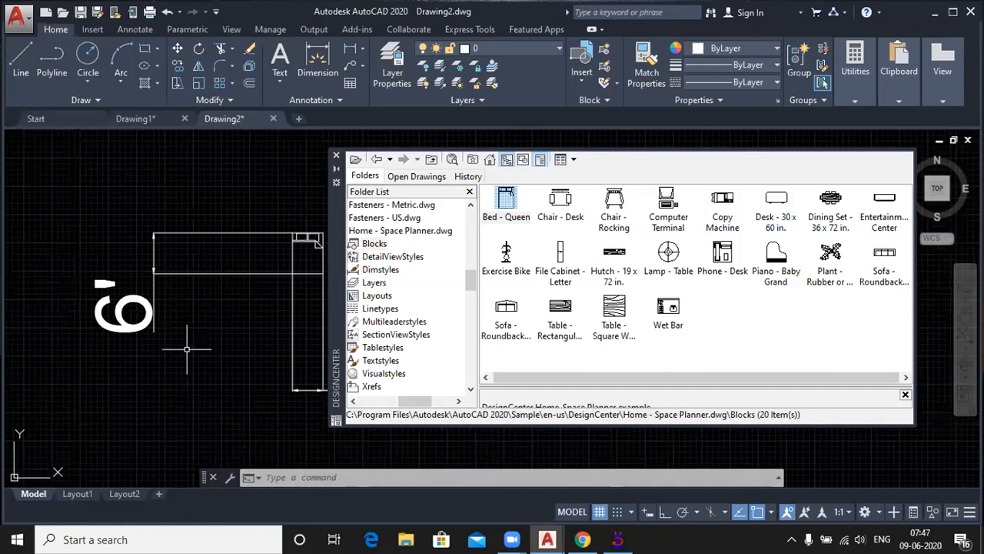
{"action": "scroll", "coordinate": [187, 349], "scroll_direction": "down", "scroll_amount": 2}
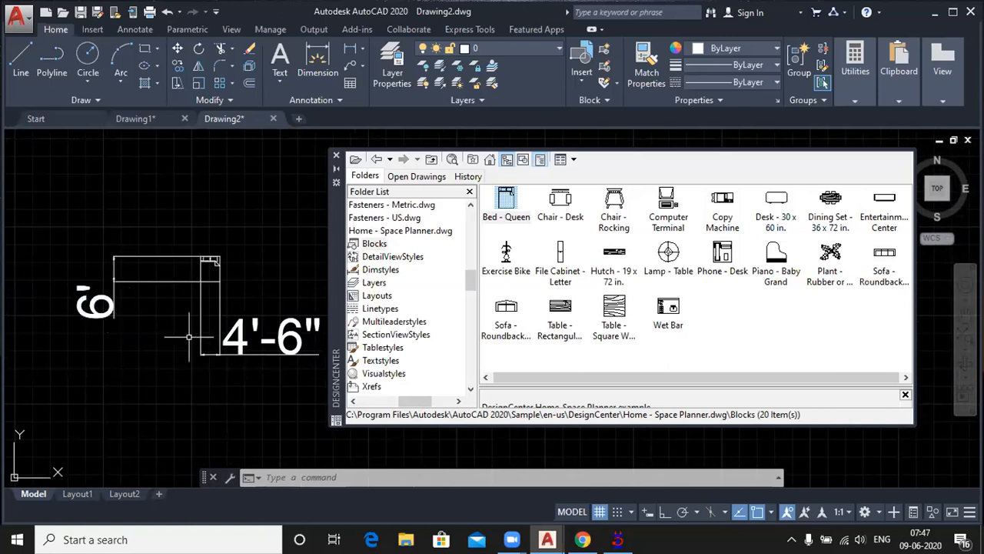
{"action": "scroll", "coordinate": [211, 267], "scroll_direction": "up", "scroll_amount": 2}
{"action": "scroll", "coordinate": [213, 270], "scroll_direction": "up", "scroll_amount": 2}
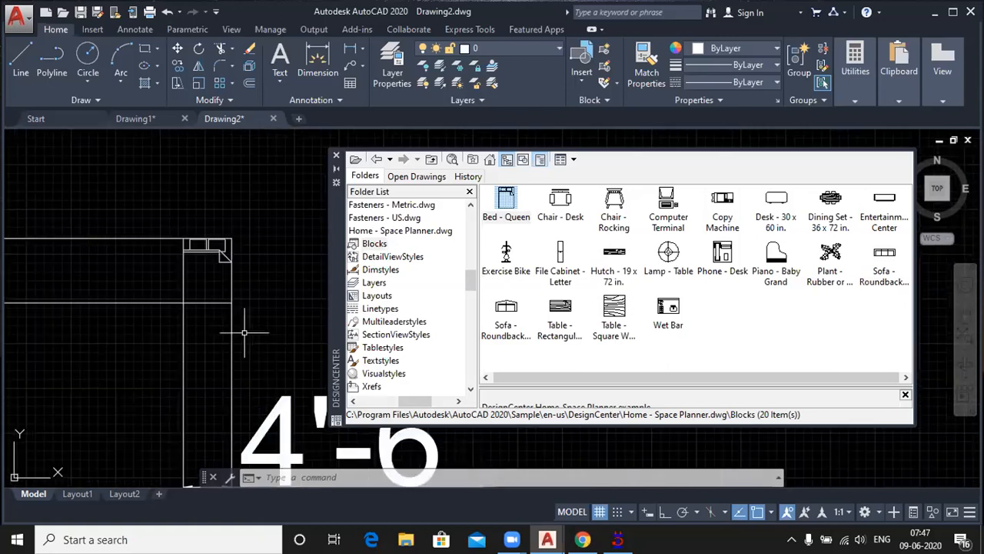
{"action": "scroll", "coordinate": [244, 332], "scroll_direction": "down", "scroll_amount": 2}
{"action": "left_click", "coordinate": [270, 447]}
{"action": "left_click", "coordinate": [161, 346]}
{"action": "left_click", "coordinate": [160, 346]}
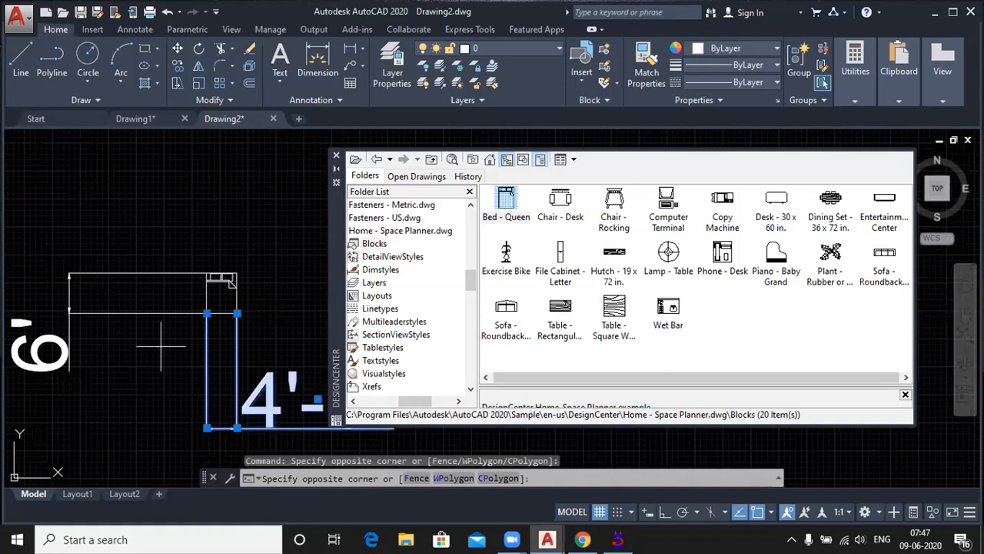
{"action": "left_click", "coordinate": [94, 273]}
{"action": "key", "text": "Delete"}
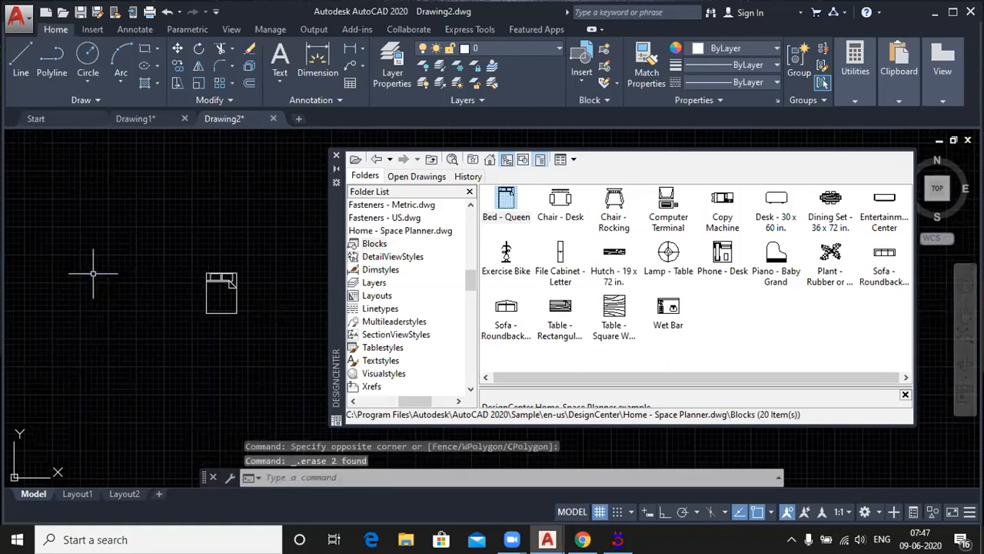
Step: Return to the list of DesignCenter sample drawings and open the blocks of House Designer.dwg
{"action": "scroll", "coordinate": [210, 305], "scroll_direction": "up", "scroll_amount": 2}
{"action": "scroll", "coordinate": [211, 305], "scroll_direction": "up", "scroll_amount": 2}
{"action": "middle_click_drag", "start_coordinate": [223, 320], "coordinate": [120, 306]}
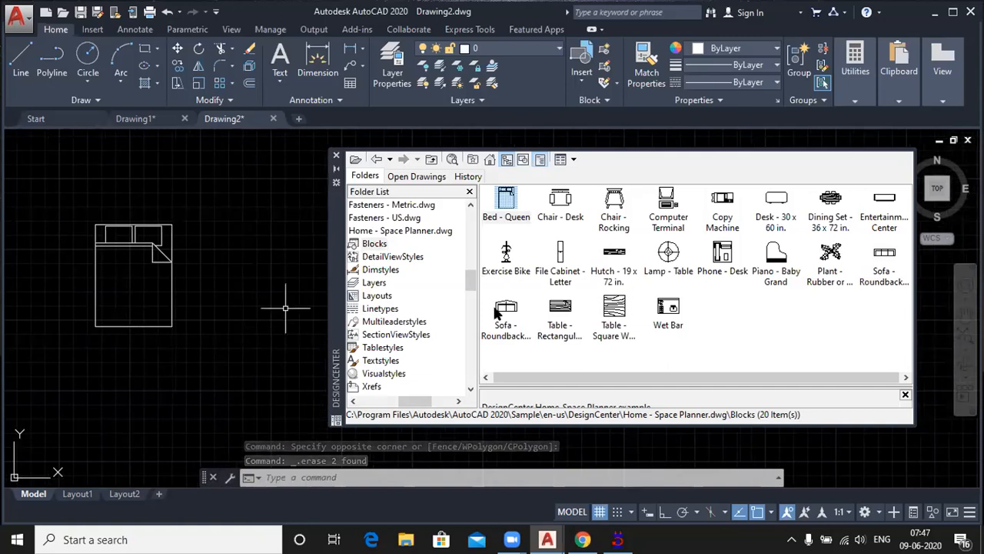
{"action": "left_click", "coordinate": [379, 162]}
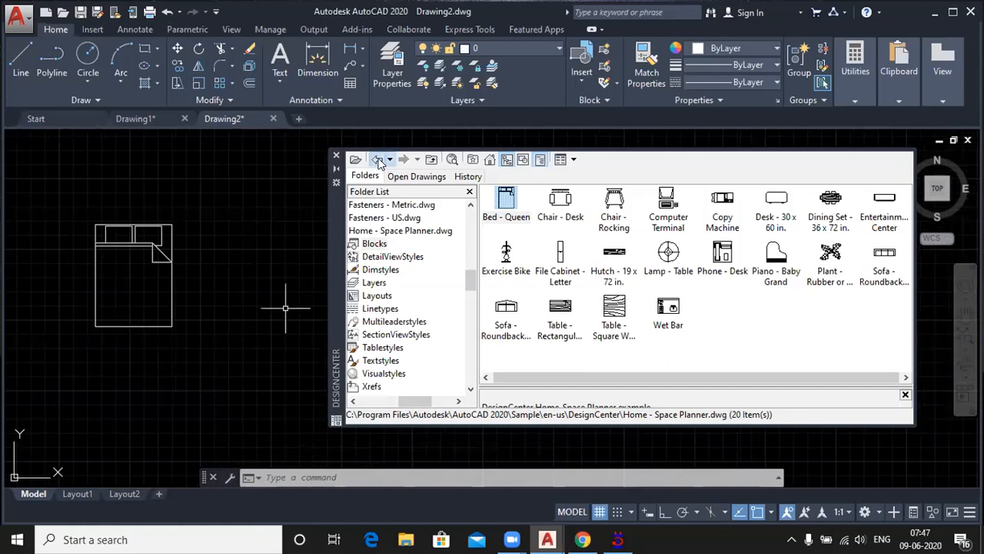
{"action": "left_click", "coordinate": [377, 161]}
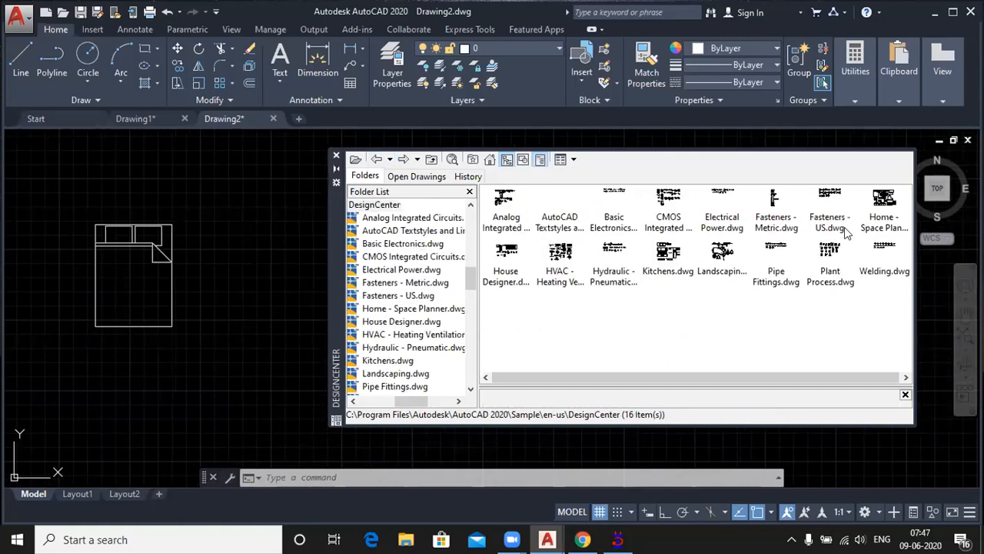
{"action": "double_click", "coordinate": [510, 265]}
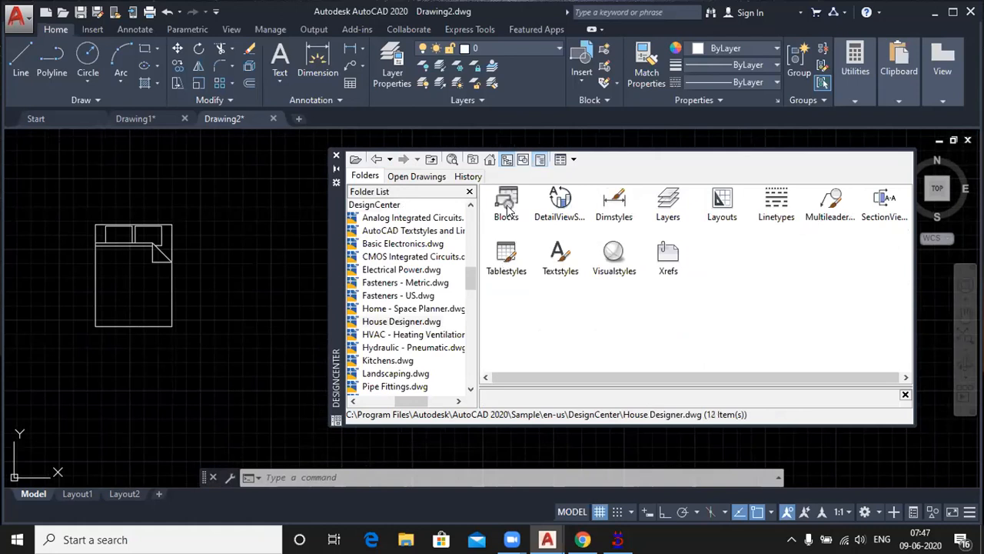
{"action": "double_click", "coordinate": [508, 208]}
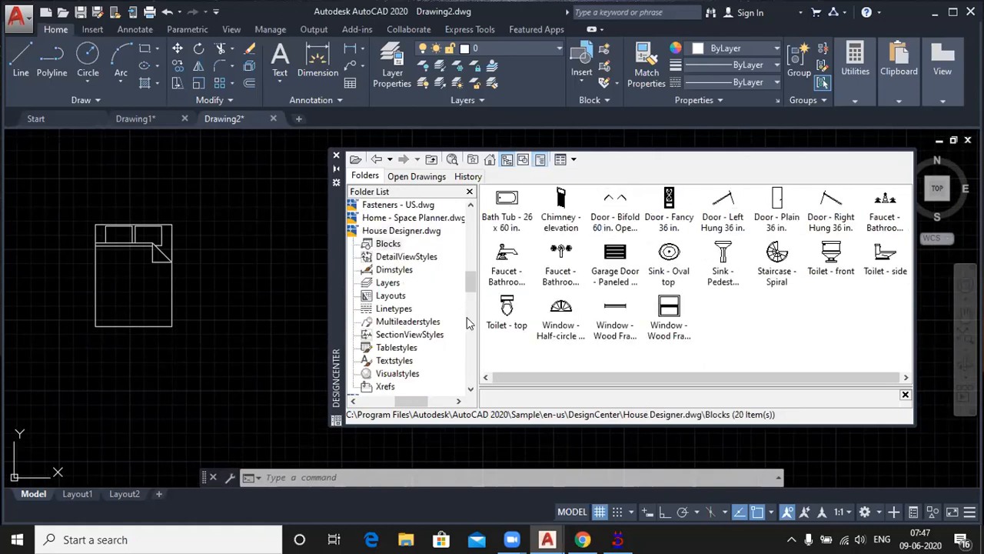
Step: Insert the Toilet - top block from House Designer.dwg to the right of the bed
{"action": "double_click", "coordinate": [507, 306]}
{"action": "left_click", "coordinate": [576, 357]}
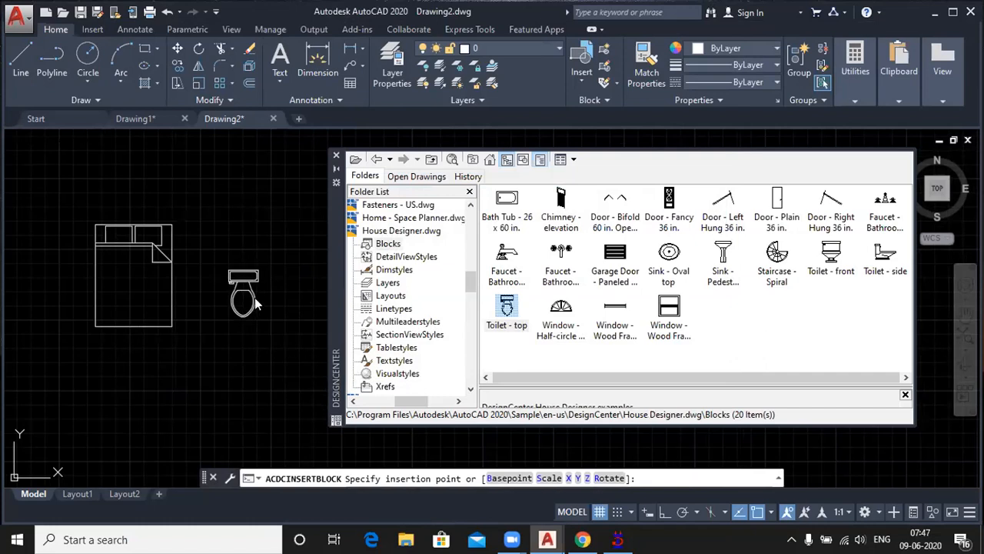
{"action": "left_click", "coordinate": [253, 300]}
{"action": "scroll", "coordinate": [256, 302], "scroll_direction": "up", "scroll_amount": 3}
{"action": "scroll", "coordinate": [185, 288], "scroll_direction": "up", "scroll_amount": 2}
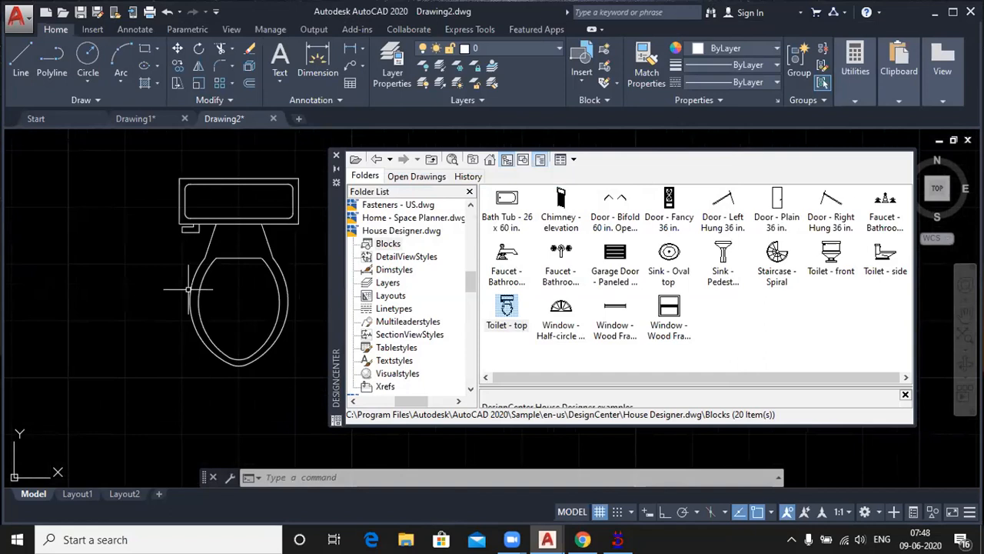
Step: Go back to the DesignCenter sample drawings and view the blocks of HVAC - Heating Ventilation Air Conditioning.dwg
{"action": "left_click", "coordinate": [372, 161]}
{"action": "left_click", "coordinate": [375, 160]}
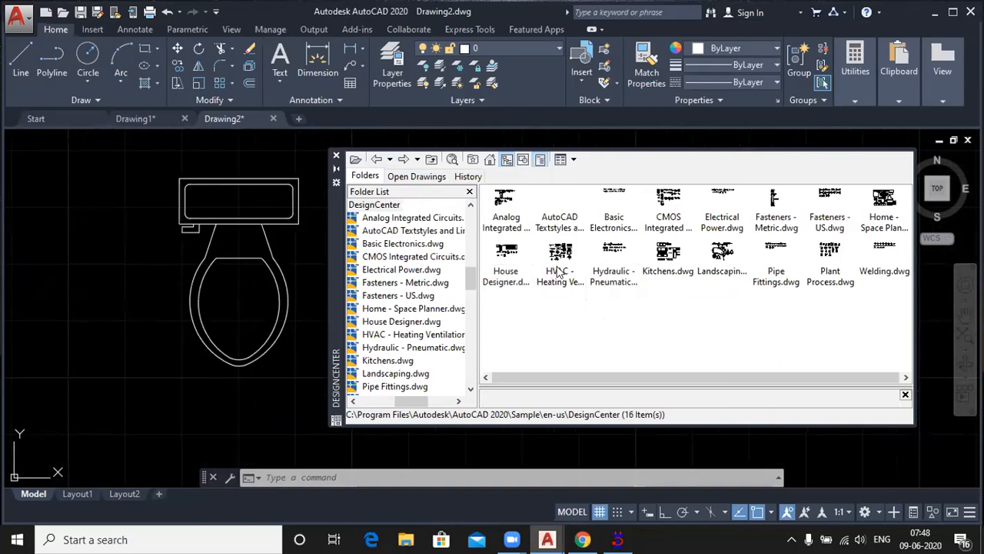
{"action": "double_click", "coordinate": [559, 271]}
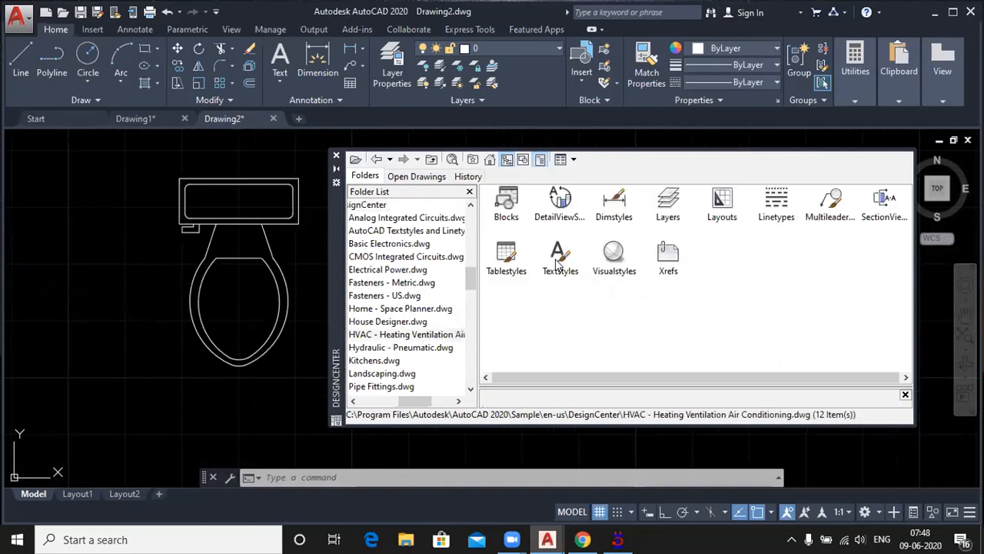
{"action": "double_click", "coordinate": [506, 201]}
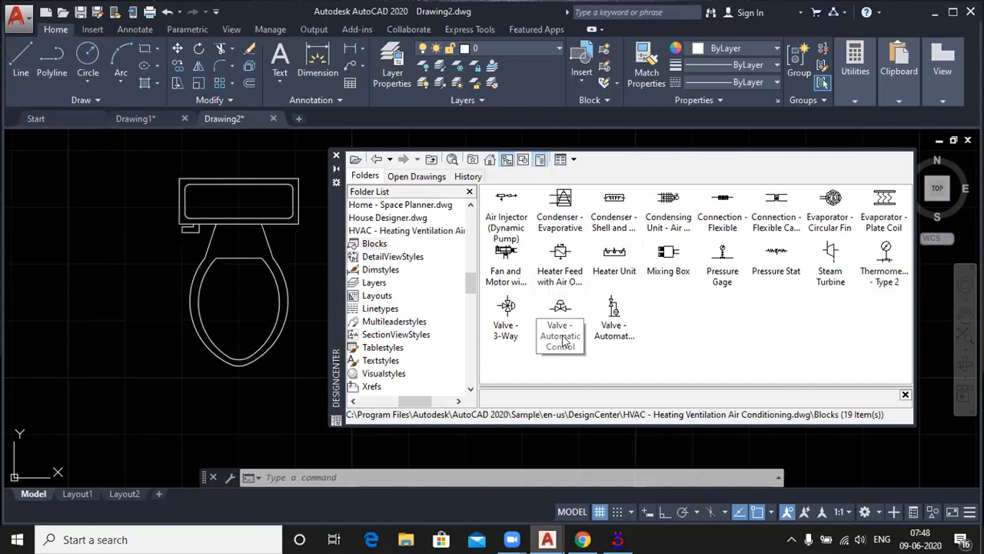
Step: Go back to the DesignCenter sample drawings and view the blocks of Kitchens.dwg
{"action": "left_click", "coordinate": [376, 160]}
{"action": "left_click", "coordinate": [377, 160]}
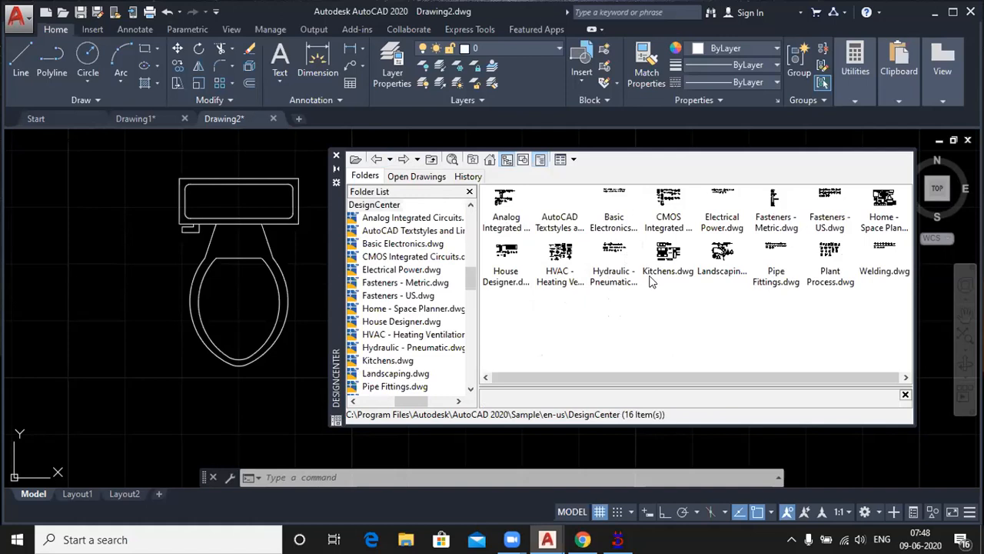
{"action": "left_click", "coordinate": [667, 259]}
{"action": "double_click", "coordinate": [667, 260]}
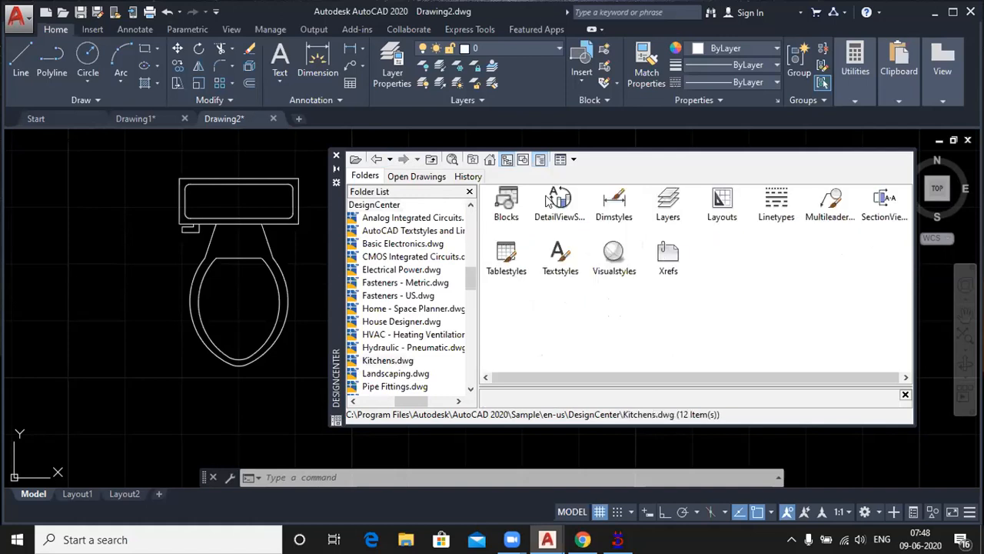
{"action": "double_click", "coordinate": [506, 202]}
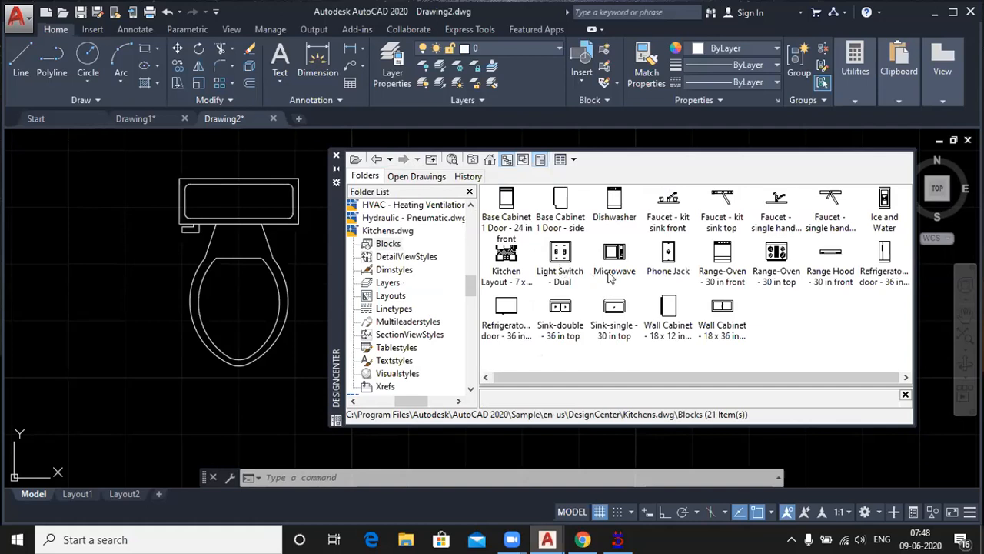
Step: View the DetailViewStyles of Kitchens.dwg in DesignCenter and return to its blocks
{"action": "left_click", "coordinate": [378, 159]}
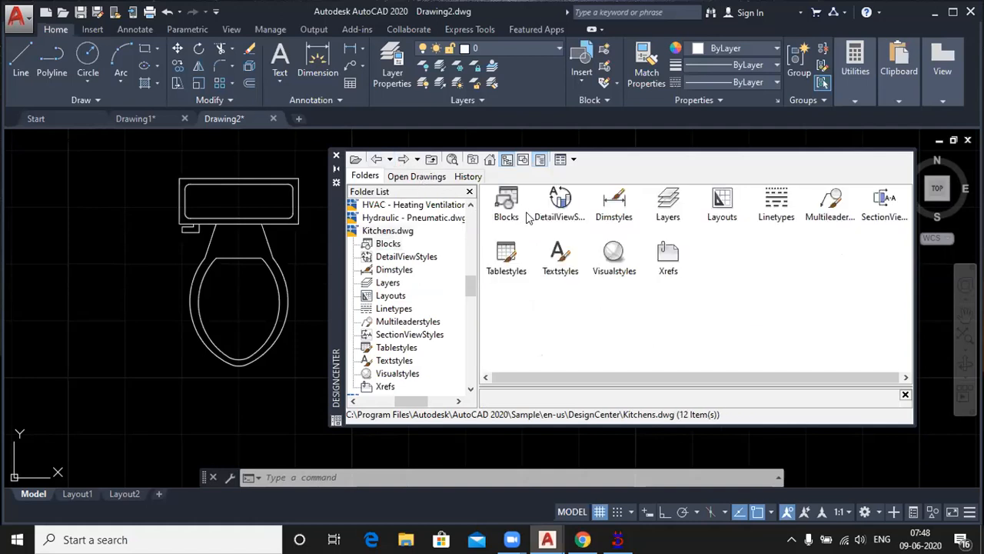
{"action": "double_click", "coordinate": [560, 201]}
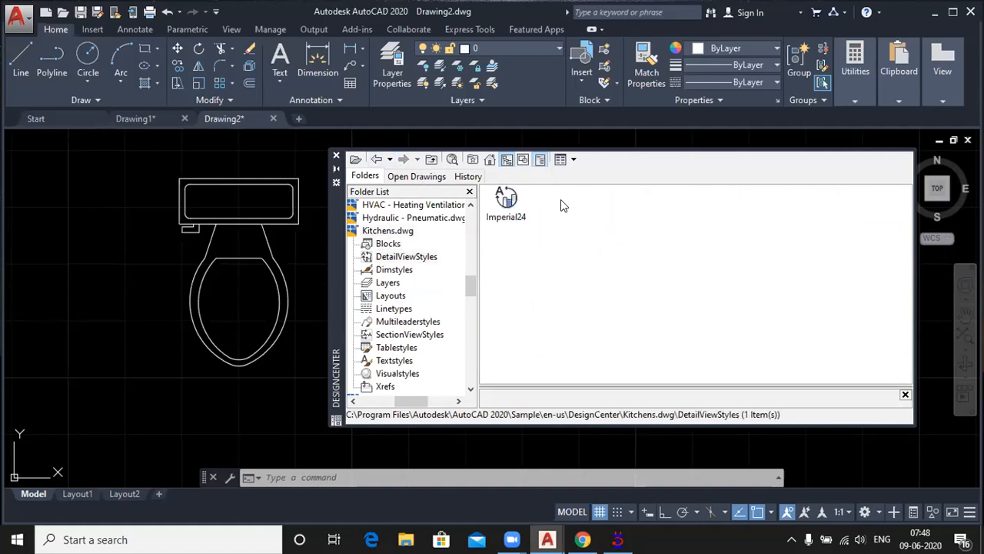
{"action": "double_click", "coordinate": [505, 200]}
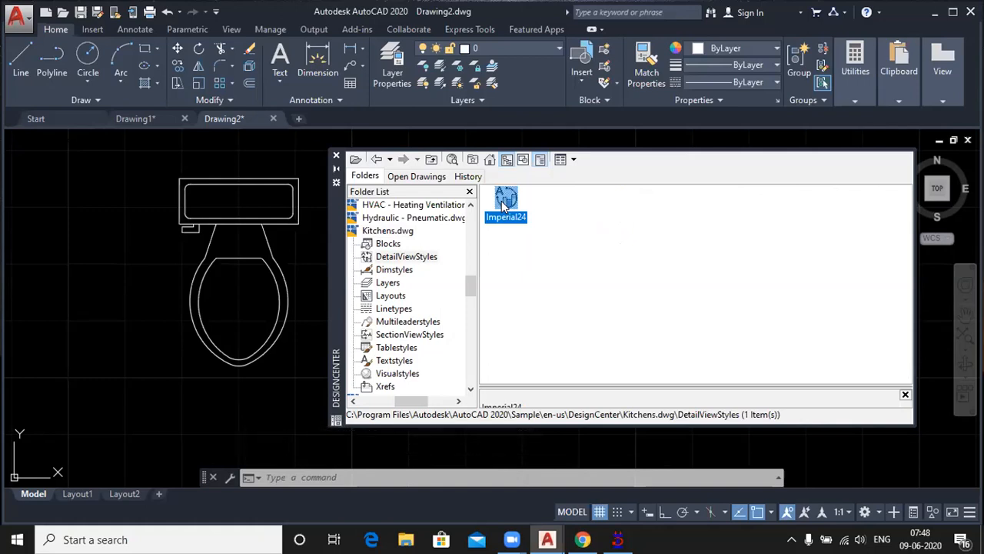
{"action": "left_click", "coordinate": [377, 160]}
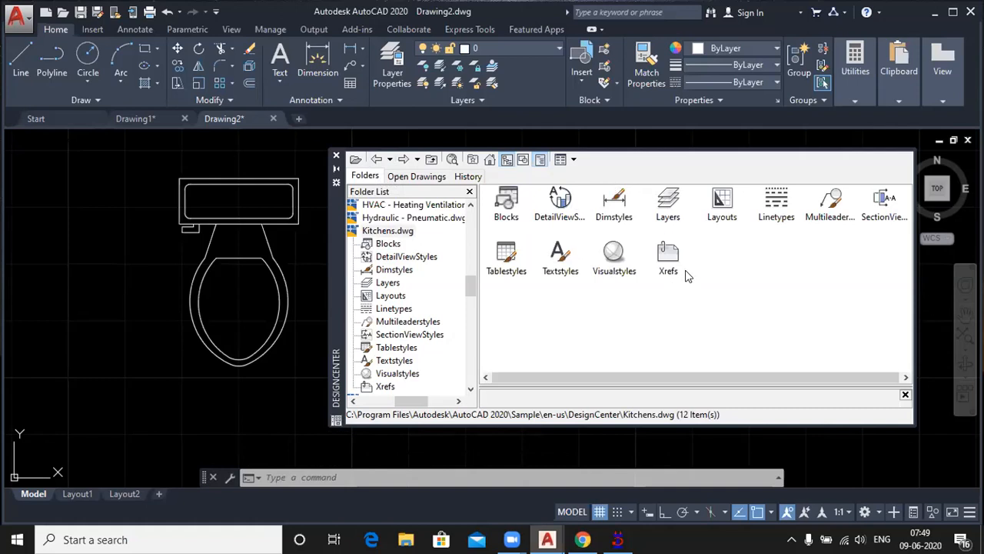
{"action": "double_click", "coordinate": [507, 201]}
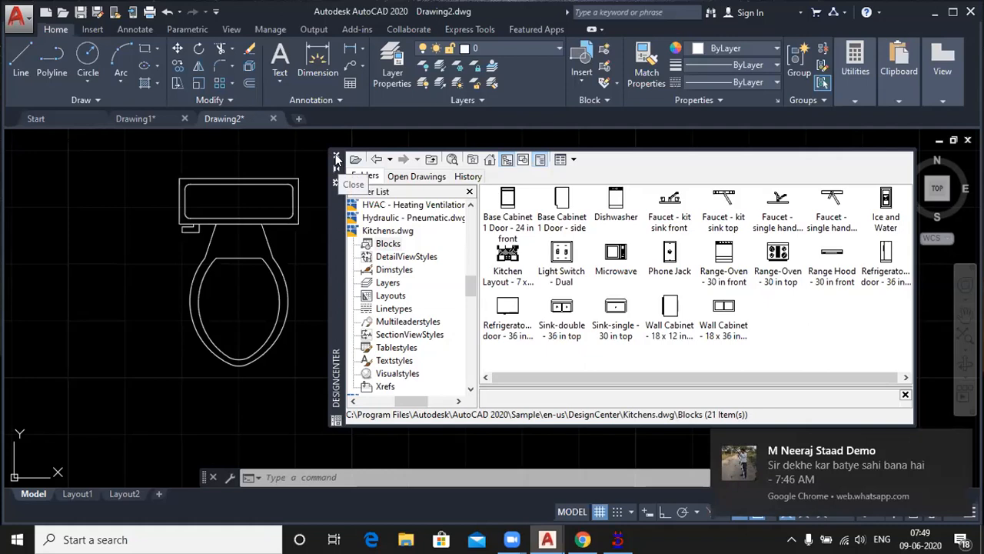
Step: Close DesignCenter and open the tool palettes, viewing the Modeling and Annotation palettes
{"action": "left_click", "coordinate": [335, 160]}
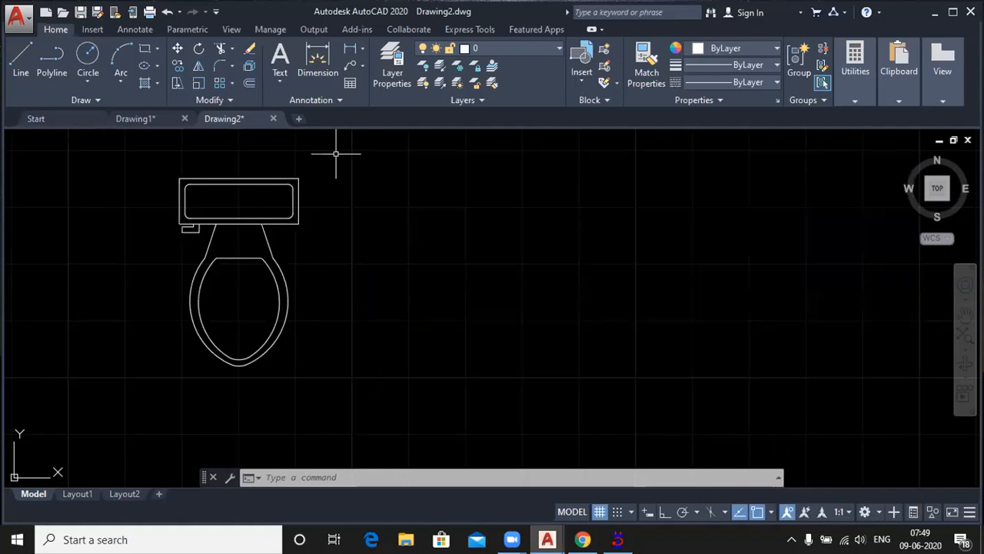
{"action": "key", "text": "ctrl+3"}
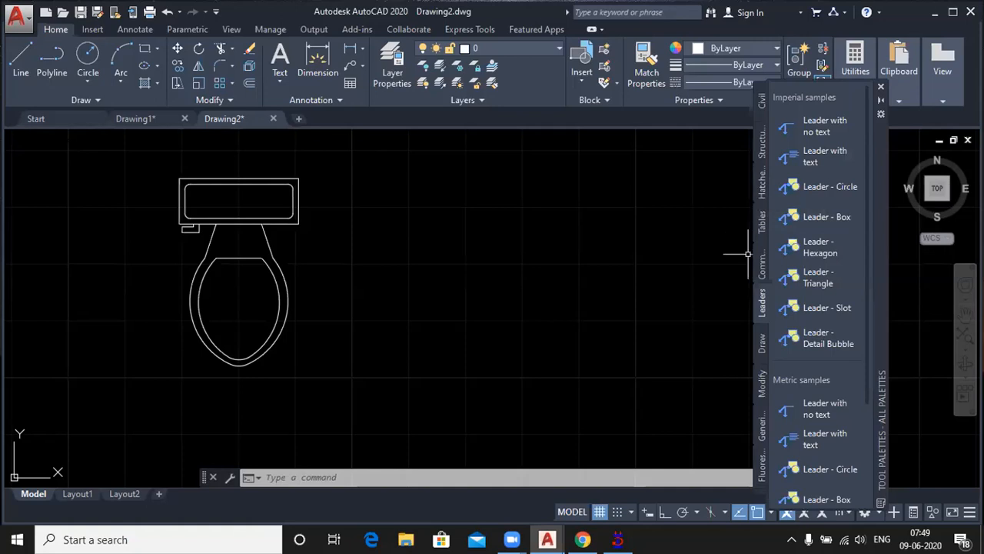
{"action": "right_click", "coordinate": [756, 464]}
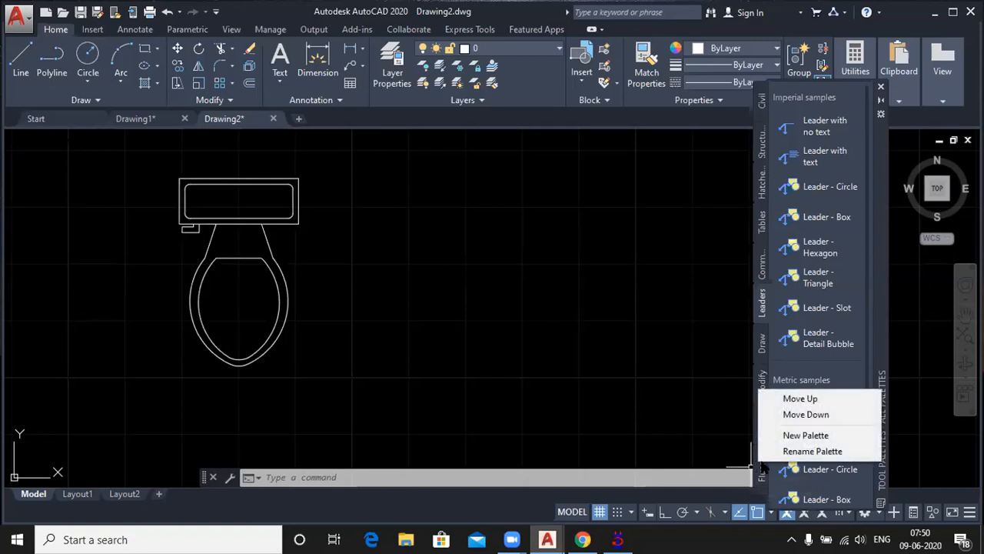
{"action": "left_click", "coordinate": [764, 470]}
{"action": "left_click", "coordinate": [760, 483]}
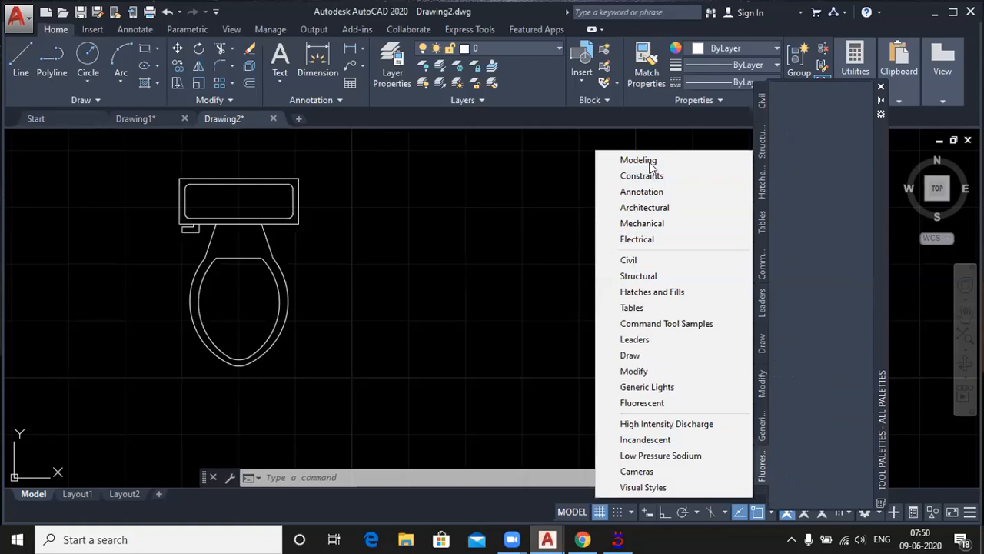
{"action": "left_click", "coordinate": [676, 160]}
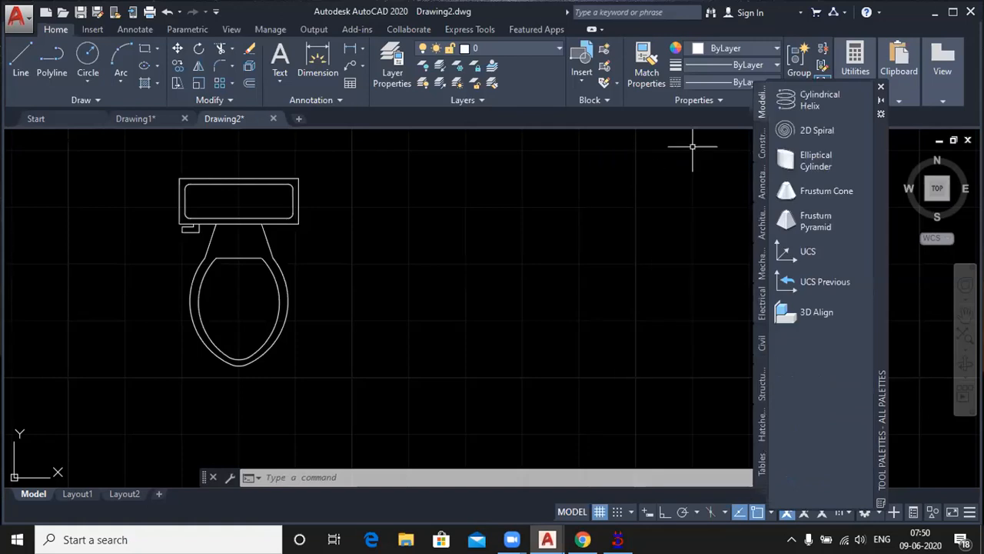
{"action": "left_click", "coordinate": [757, 189]}
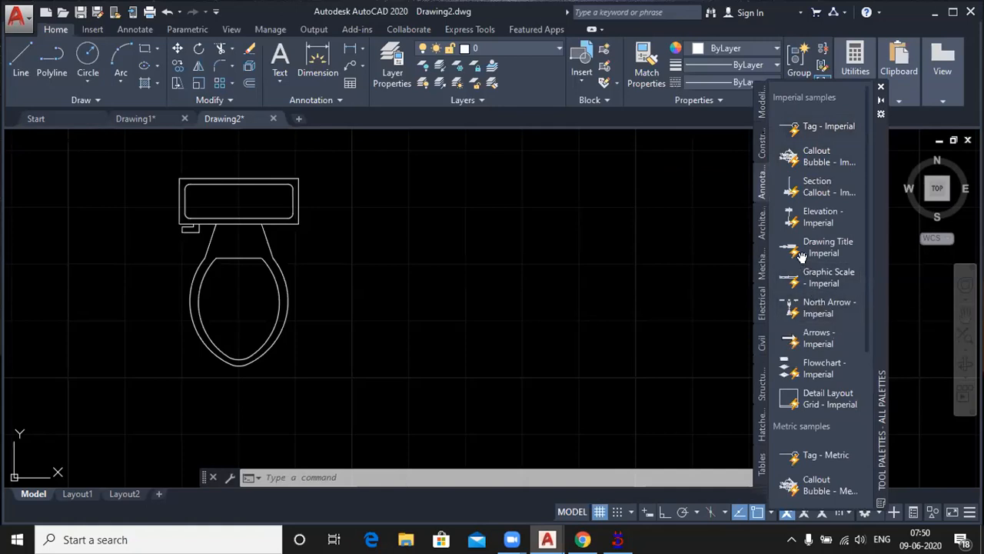
Step: Insert the Door - Imperial block from the Architectural palette to the right of the toilet
{"action": "left_click", "coordinate": [762, 223]}
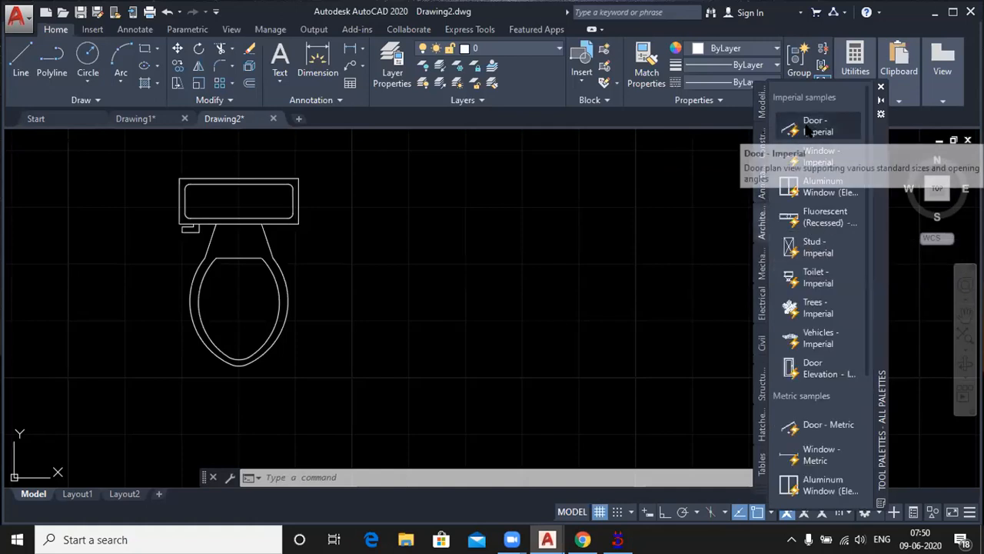
{"action": "left_click", "coordinate": [769, 136]}
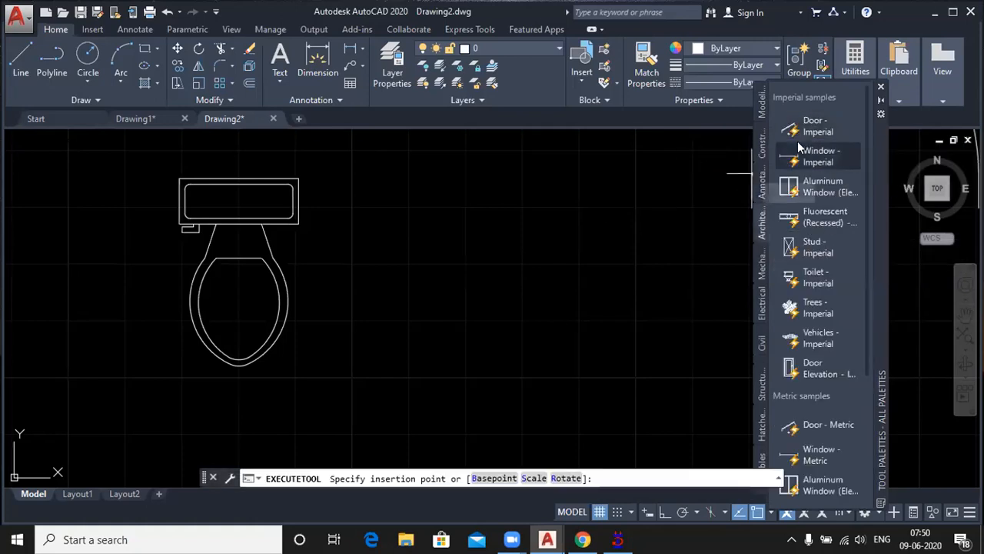
{"action": "left_click", "coordinate": [408, 293]}
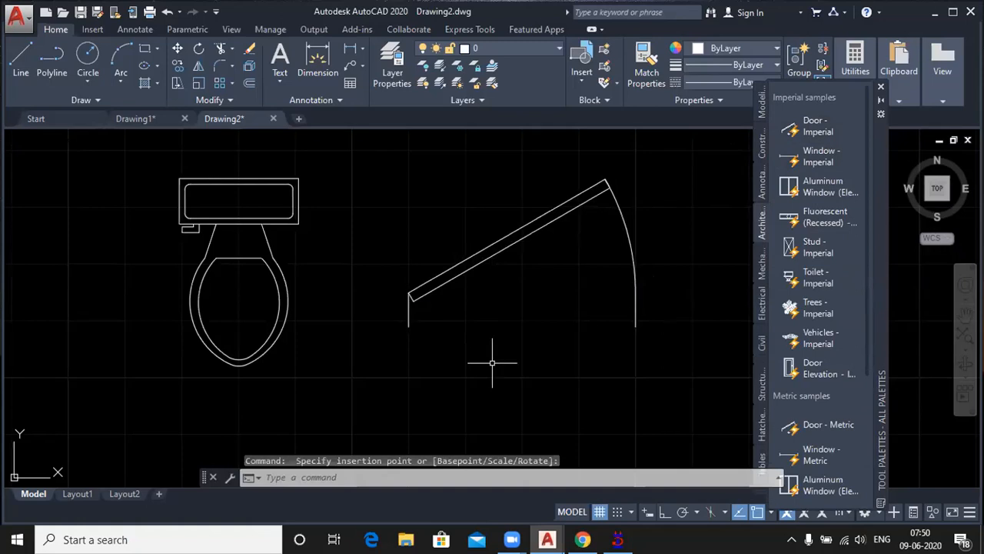
Step: Insert the imperial Aluminum Window block to the right of the door and a Window - Imperial block to its lower right
{"action": "left_click", "coordinate": [802, 190]}
{"action": "scroll", "coordinate": [134, 336], "scroll_direction": "down", "scroll_amount": 5}
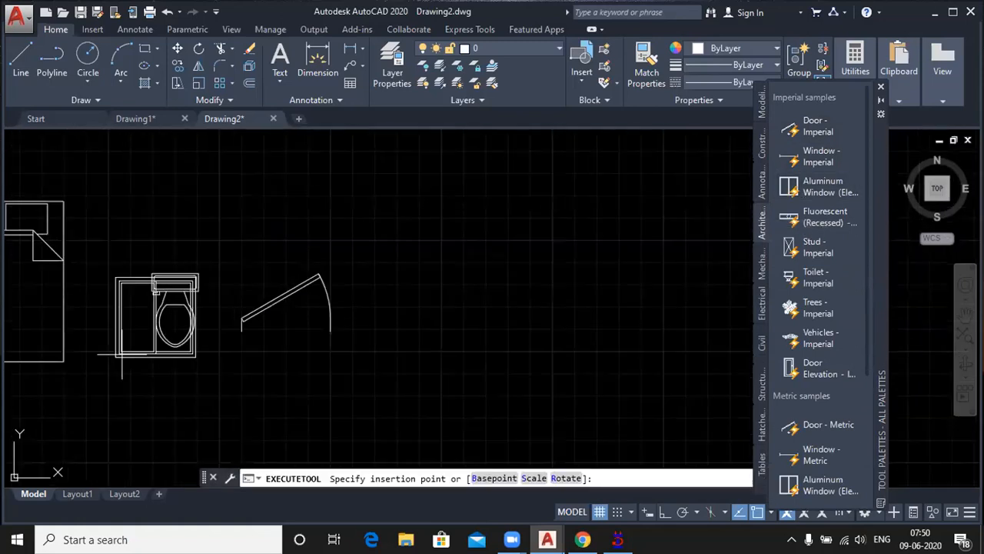
{"action": "left_click", "coordinate": [452, 294]}
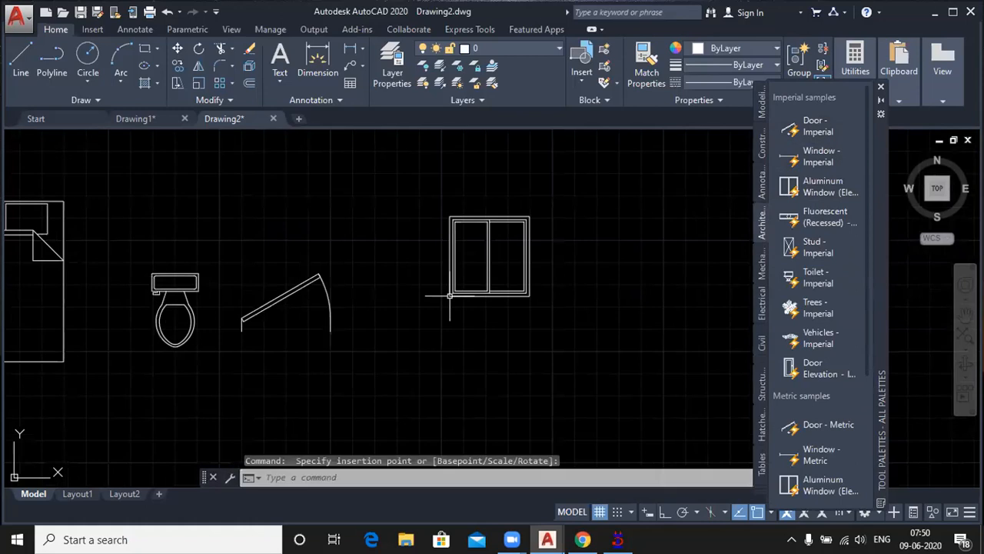
{"action": "left_click", "coordinate": [790, 158]}
{"action": "left_click", "coordinate": [585, 347]}
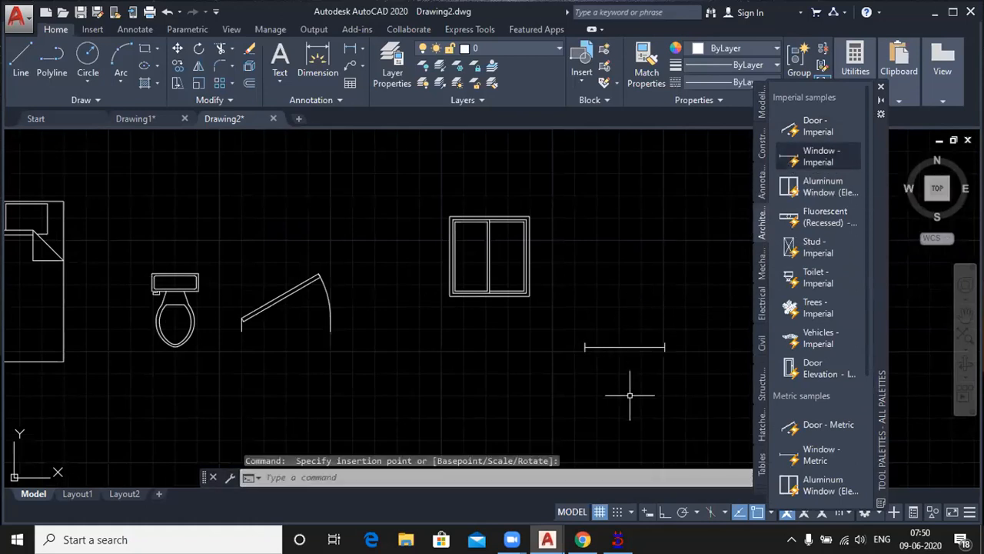
Step: Insert the Vehicles - Imperial block above the bed and bring up the Mechanical palette
{"action": "left_click", "coordinate": [796, 341]}
{"action": "scroll", "coordinate": [694, 361], "scroll_direction": "down", "scroll_amount": 3}
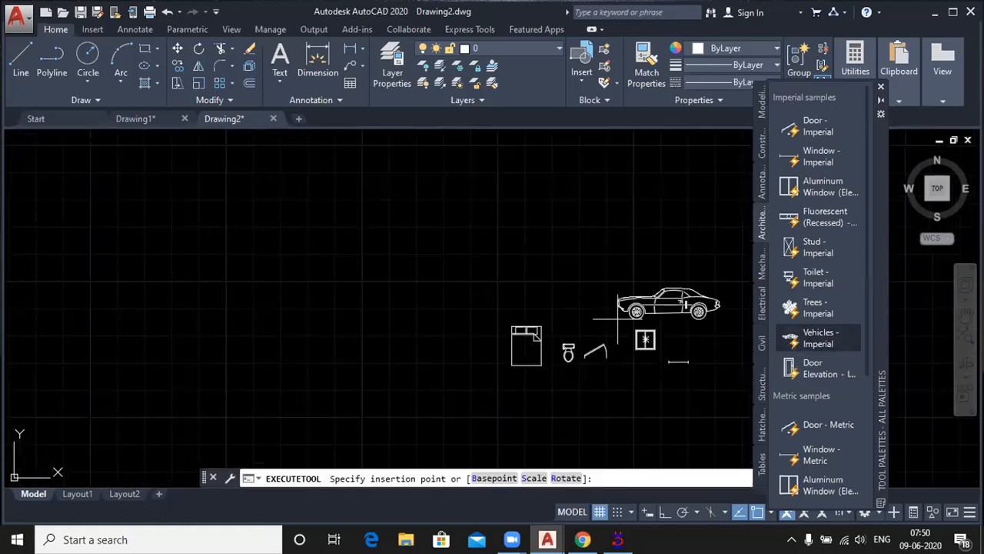
{"action": "left_click", "coordinate": [430, 296]}
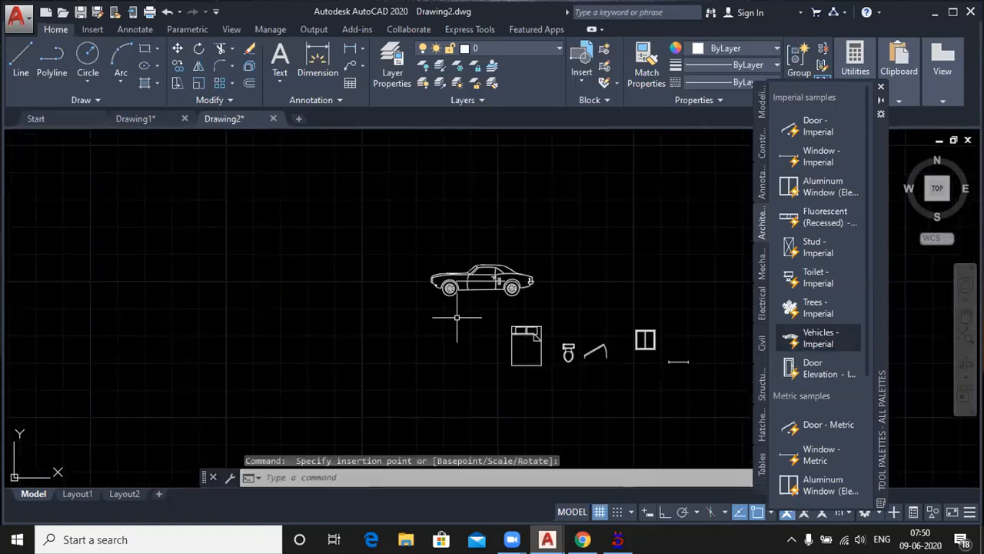
{"action": "left_click", "coordinate": [759, 267]}
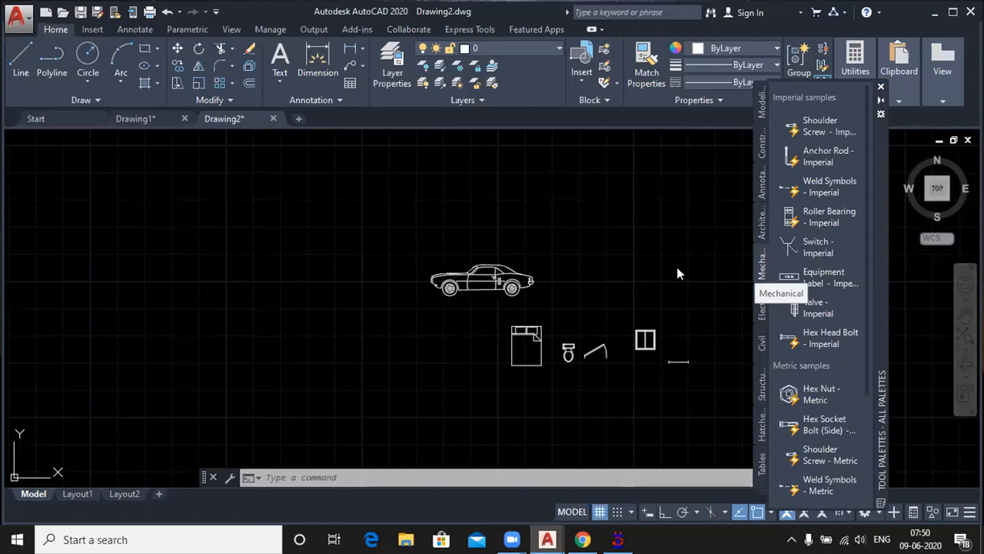
Step: Change the inserted vehicle block to the Sports Car (Rear) view and leave the car selected
{"action": "left_click", "coordinate": [522, 284]}
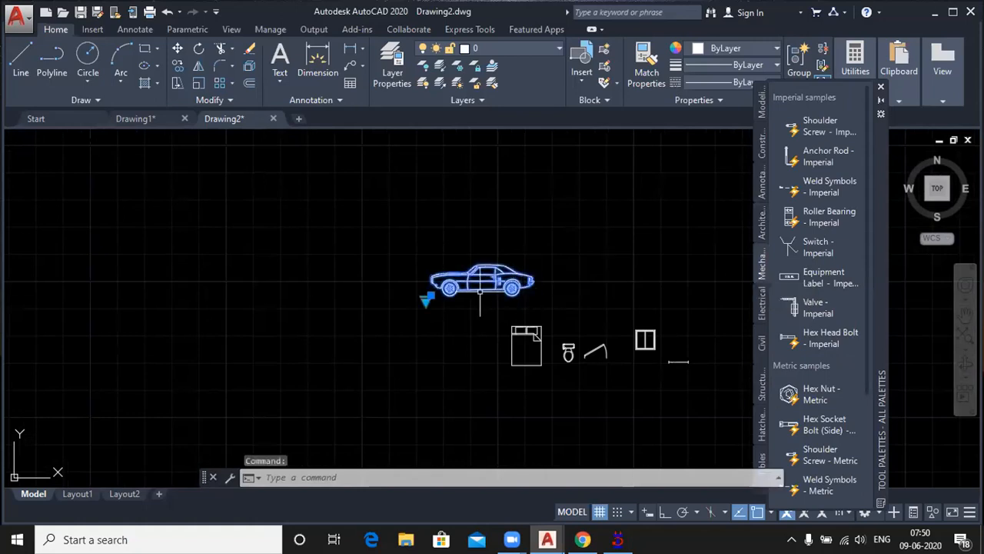
{"action": "scroll", "coordinate": [479, 290], "scroll_direction": "up", "scroll_amount": 2}
{"action": "scroll", "coordinate": [479, 291], "scroll_direction": "up", "scroll_amount": 2}
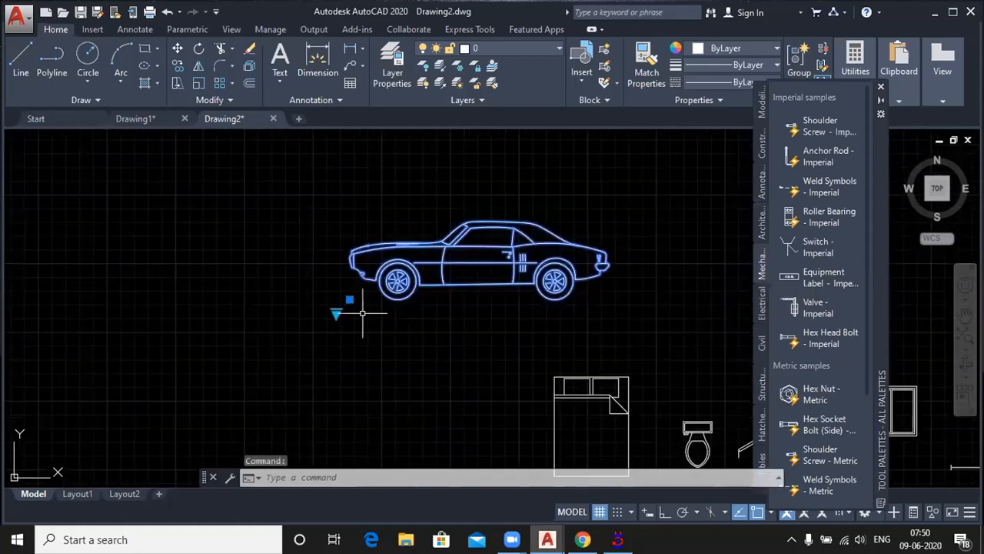
{"action": "left_click", "coordinate": [335, 313]}
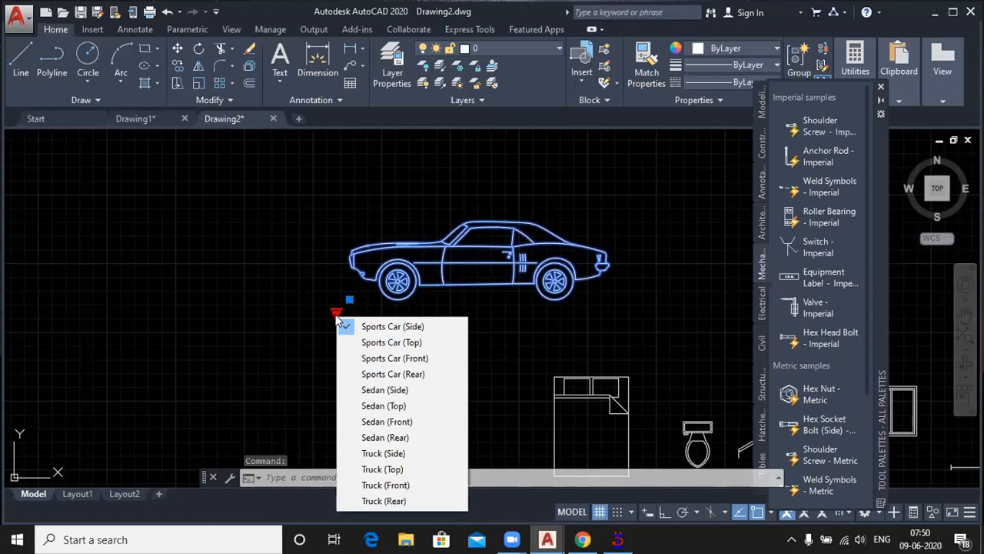
{"action": "left_click", "coordinate": [405, 373]}
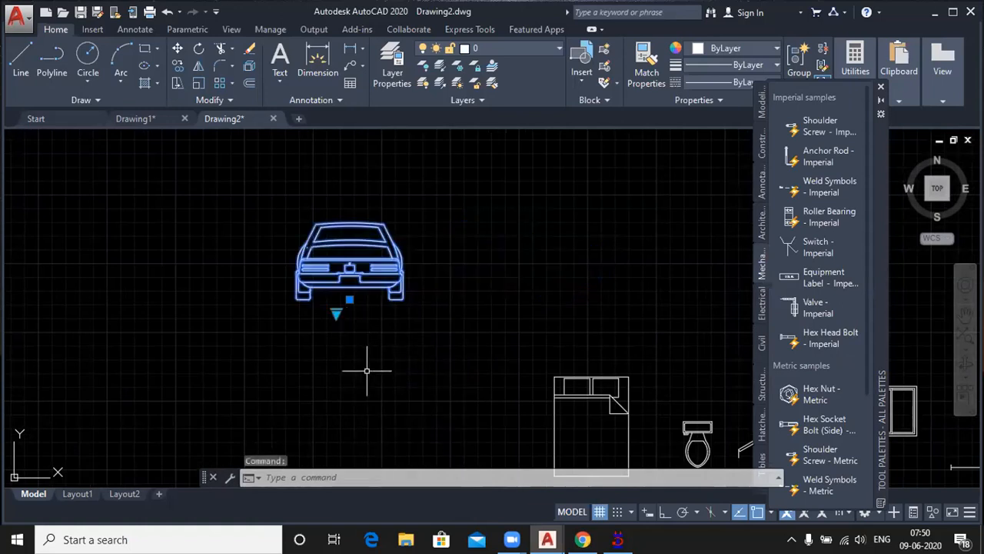
{"action": "left_click", "coordinate": [336, 314]}
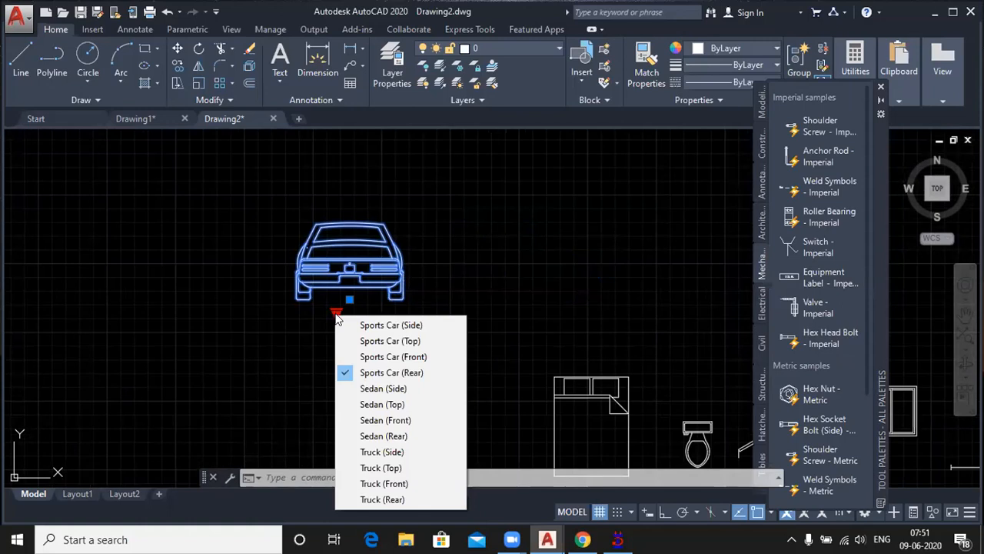
{"action": "key", "text": "Escape"}
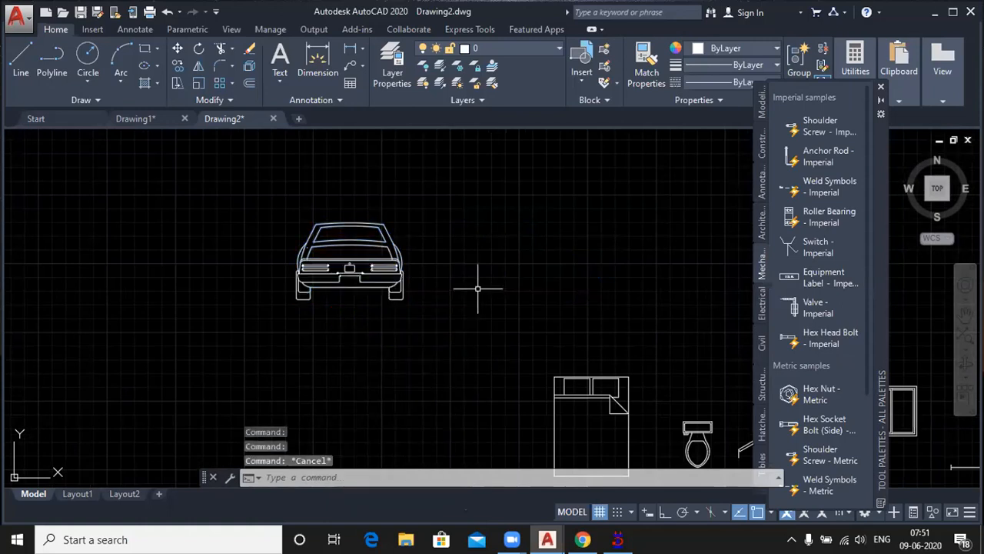
{"action": "left_click", "coordinate": [478, 288]}
{"action": "left_click", "coordinate": [390, 268]}
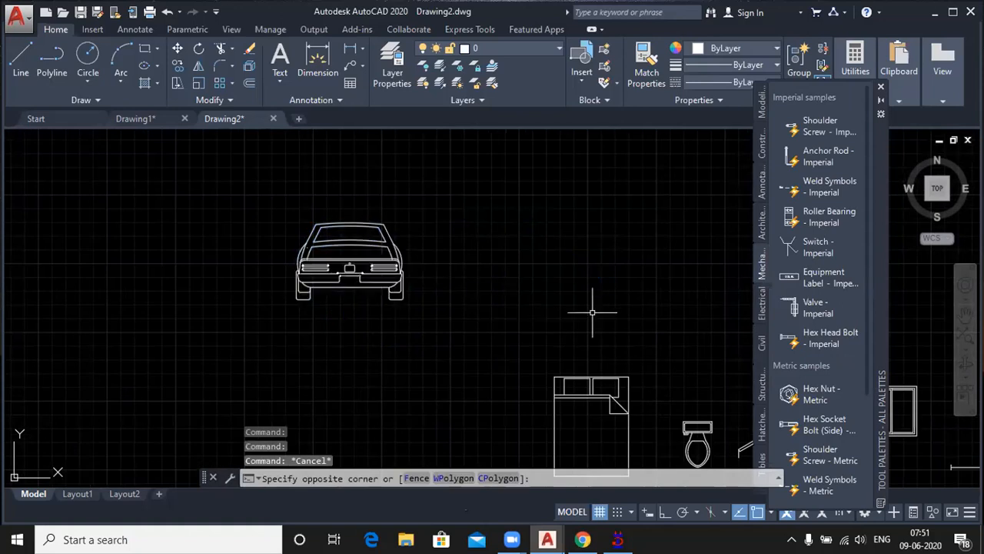
{"action": "left_click", "coordinate": [372, 269]}
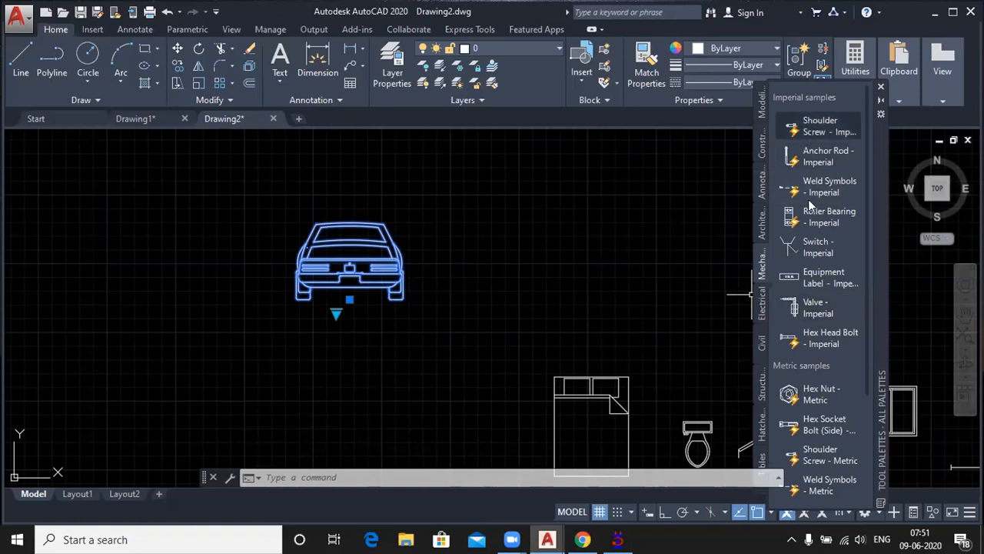
Step: Insert the Valve - Imperial block to the right of the car, keeping XXX for all its attributes
{"action": "left_click_drag", "start_coordinate": [801, 305], "coordinate": [669, 262]}
{"action": "left_click", "coordinate": [492, 320]}
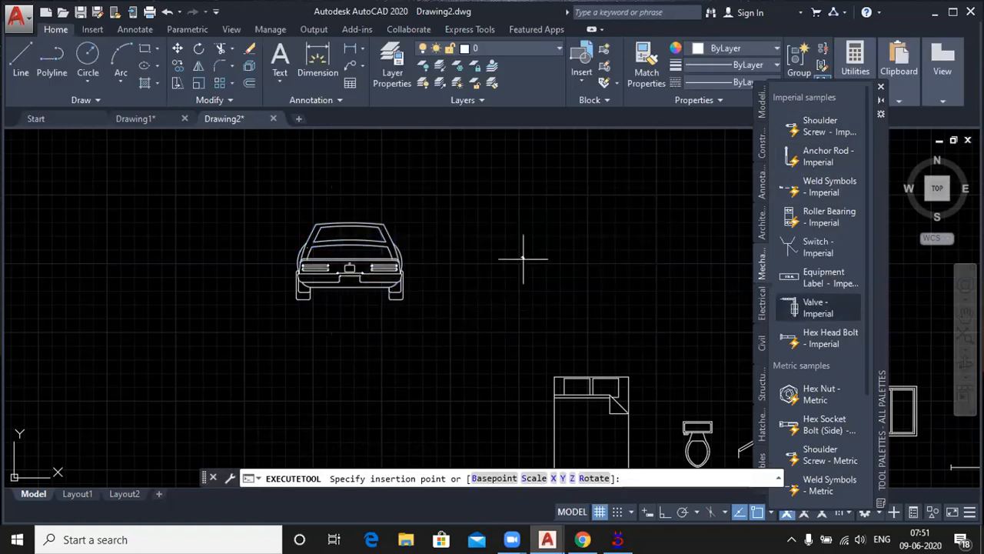
{"action": "scroll", "coordinate": [522, 251], "scroll_direction": "up", "scroll_amount": 4}
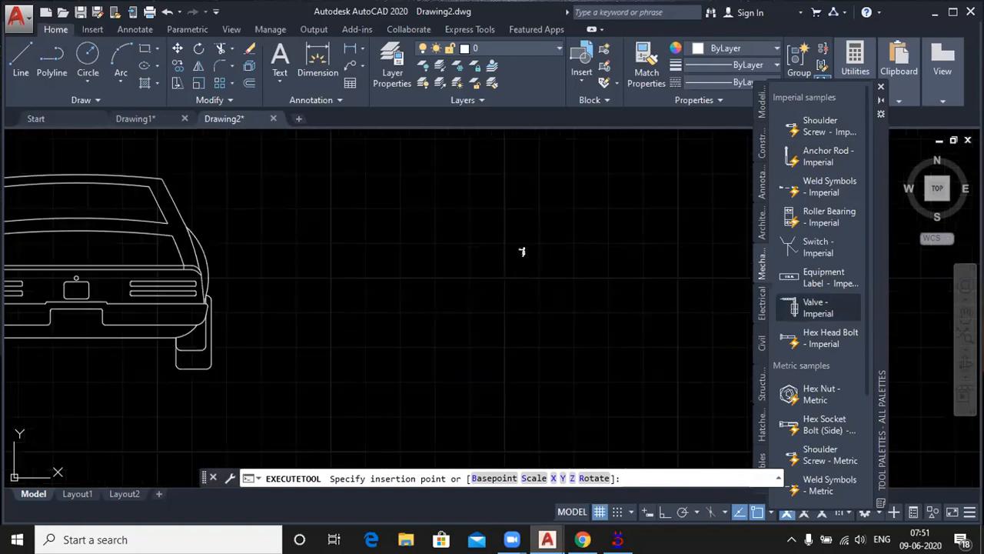
{"action": "left_click", "coordinate": [522, 257]}
{"action": "left_click", "coordinate": [371, 435]}
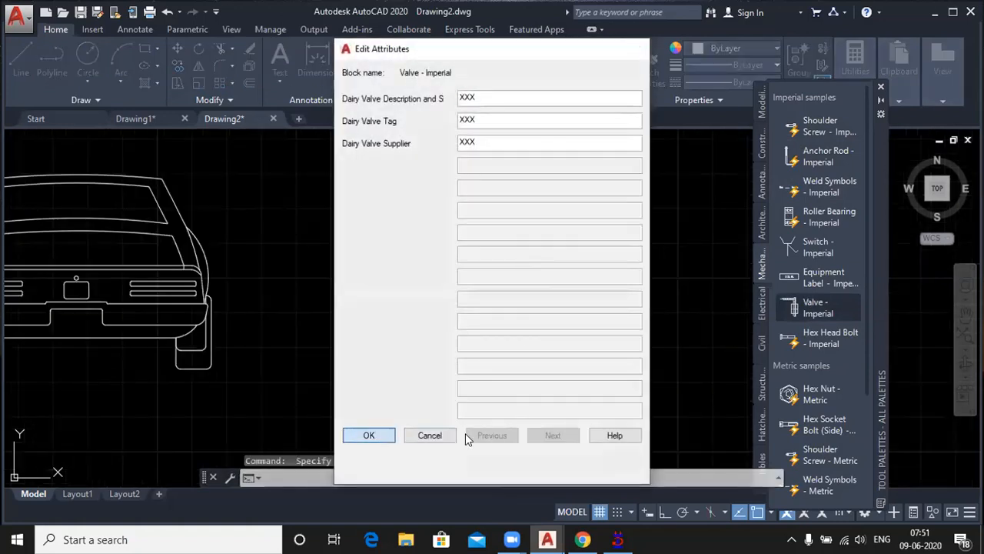
{"action": "scroll", "coordinate": [522, 248], "scroll_direction": "up", "scroll_amount": 2}
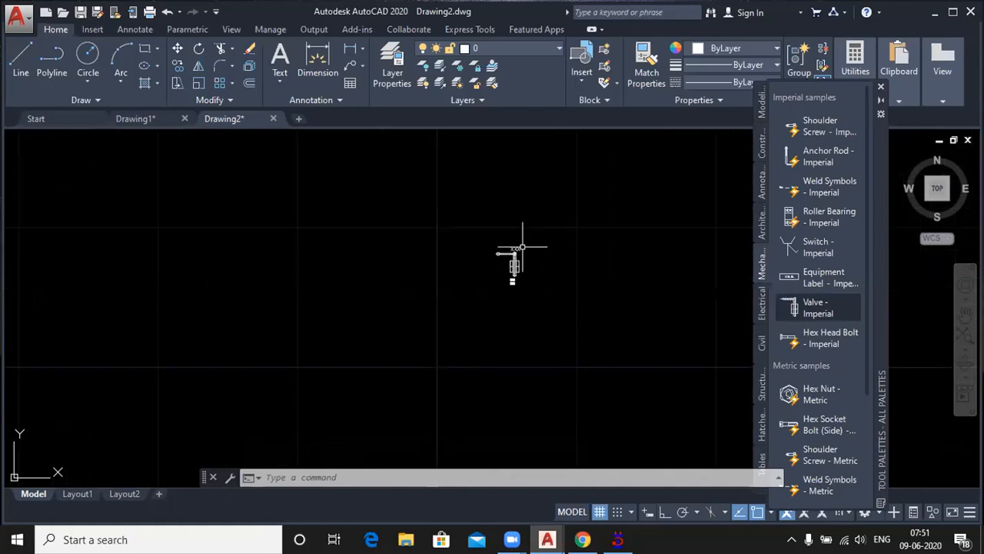
{"action": "scroll", "coordinate": [515, 273], "scroll_direction": "up", "scroll_amount": 4}
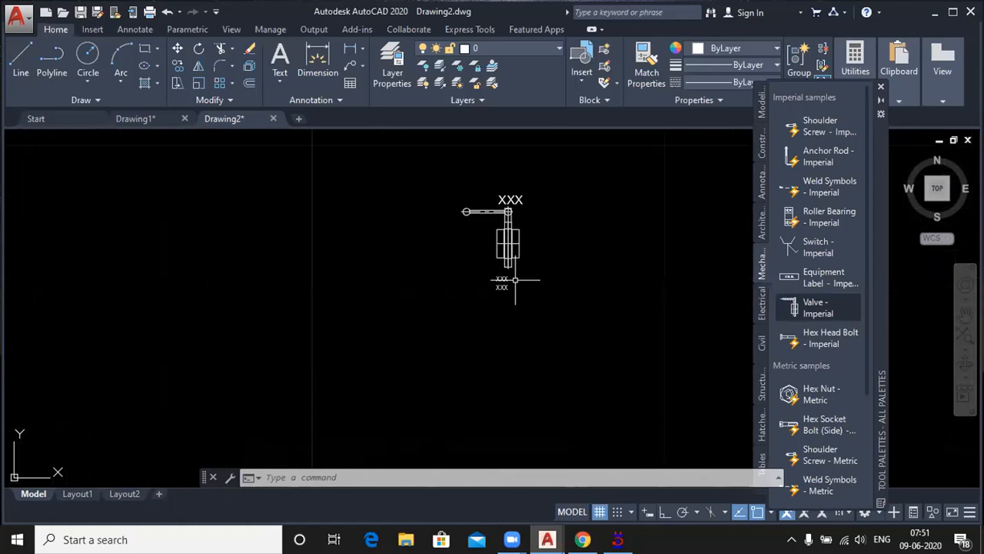
{"action": "left_click", "coordinate": [515, 279]}
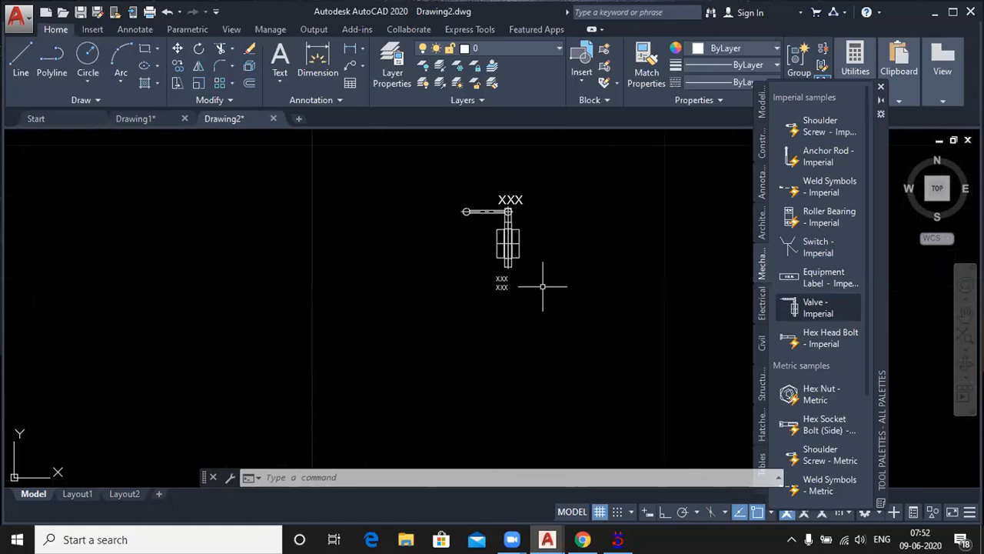
{"action": "middle_click_drag", "start_coordinate": [558, 263], "coordinate": [561, 292]}
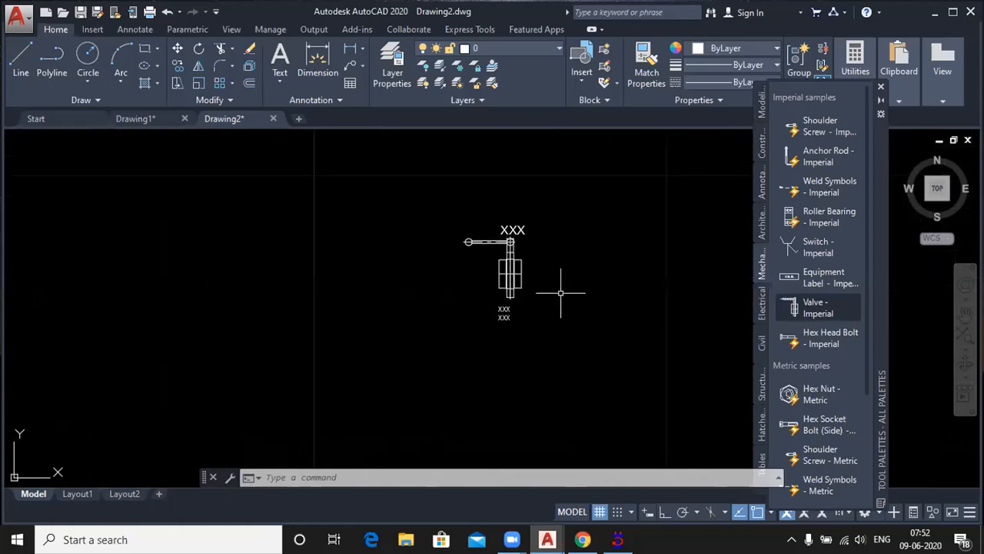
{"action": "scroll", "coordinate": [561, 292], "scroll_direction": "up", "scroll_amount": 2}
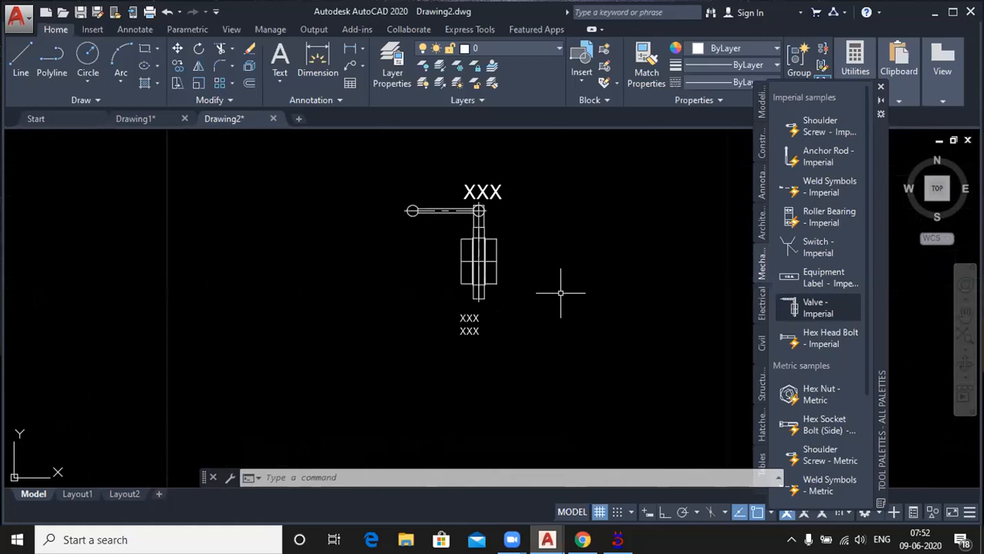
{"action": "scroll", "coordinate": [273, 264], "scroll_direction": "down", "scroll_amount": 4}
{"action": "scroll", "coordinate": [275, 263], "scroll_direction": "up", "scroll_amount": 2}
{"action": "scroll", "coordinate": [274, 264], "scroll_direction": "up", "scroll_amount": 2}
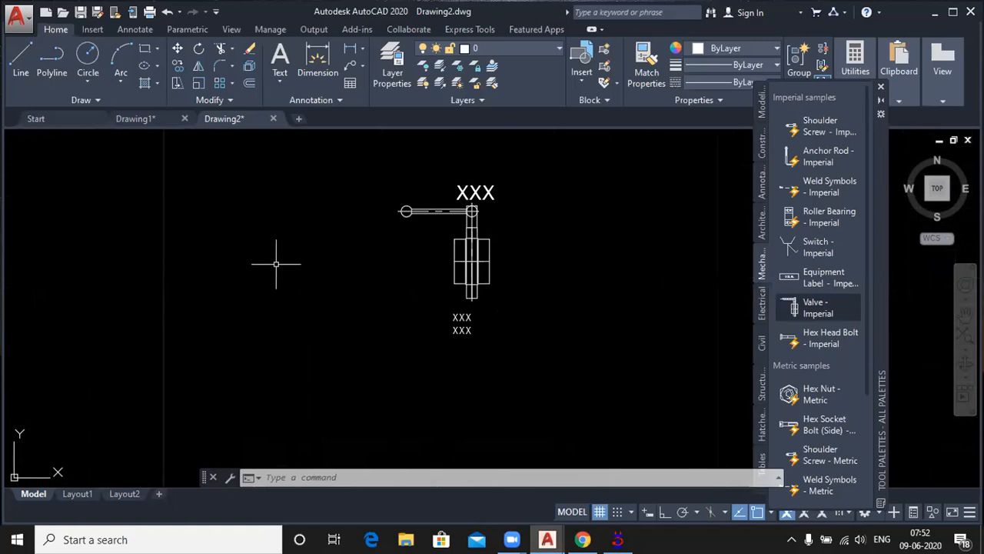
Step: Open DesignCenter clear of the tool palettes to view the Kitchens.dwg blocks, and close it again
{"action": "key", "text": "ctrl+2"}
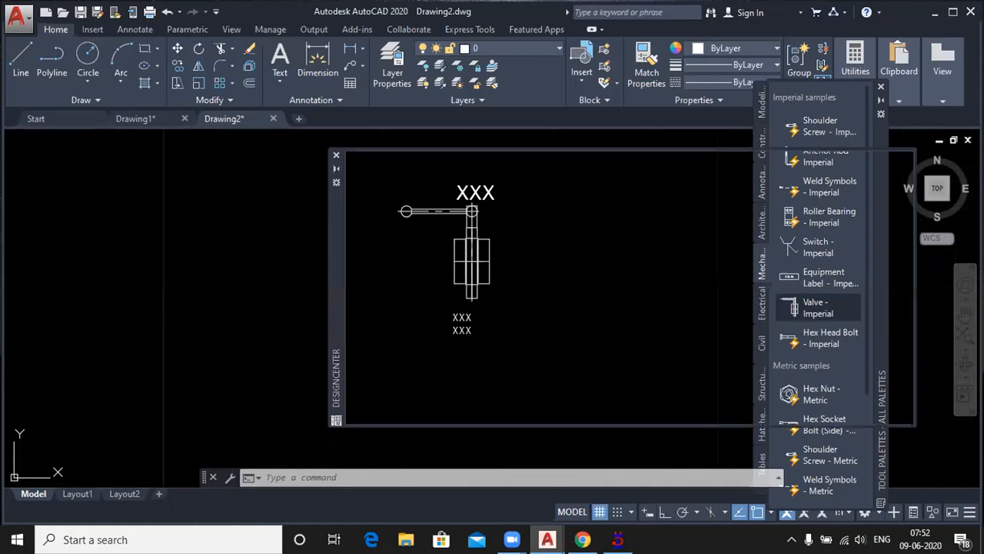
{"action": "left_click_drag", "start_coordinate": [335, 280], "coordinate": [111, 292]}
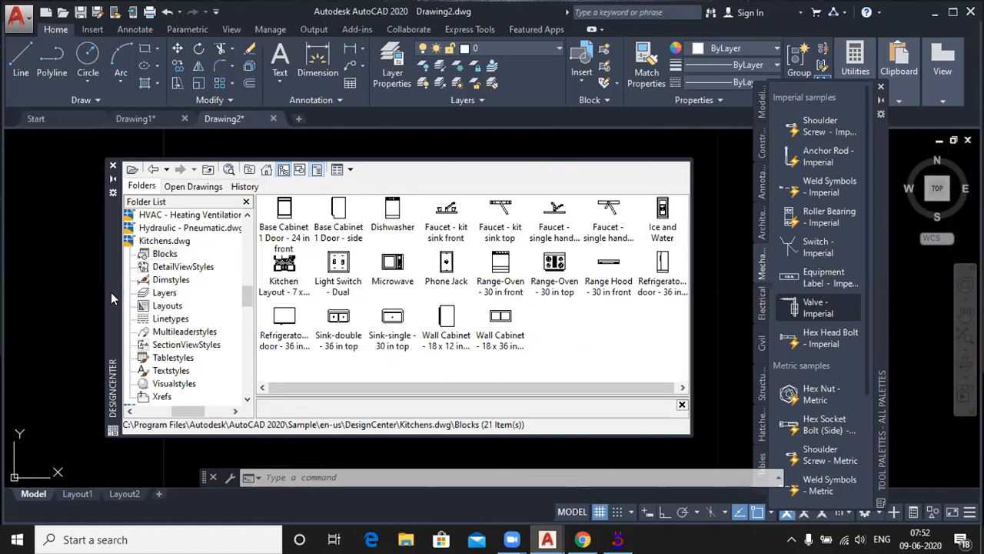
{"action": "left_click", "coordinate": [112, 167]}
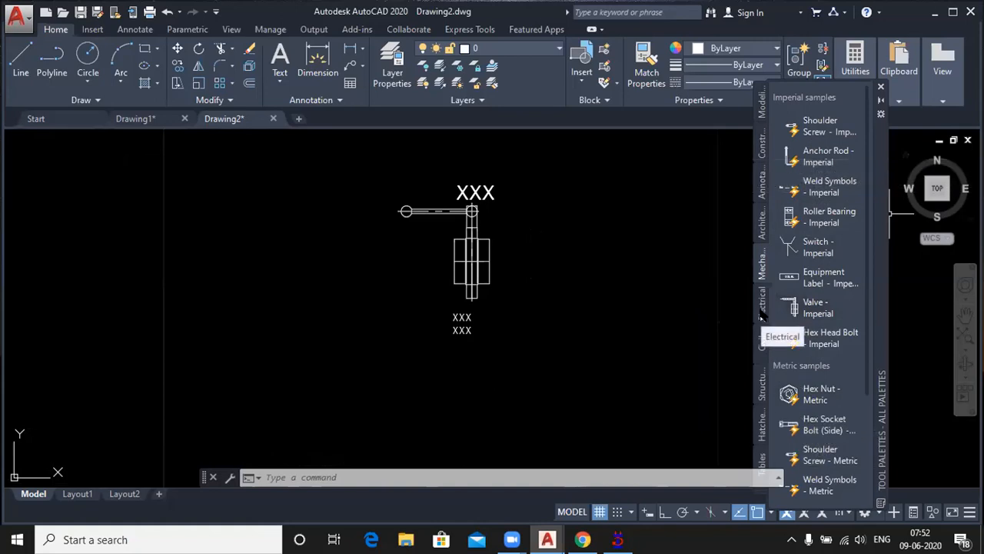
Step: Browse the Electrical sample blocks and bring up the Civil tool palette
{"action": "left_click", "coordinate": [769, 343]}
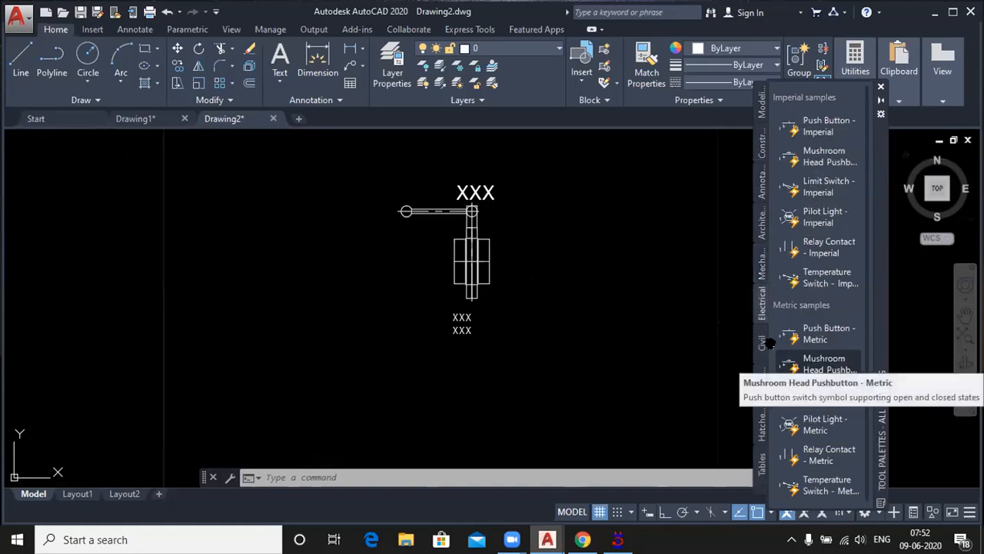
{"action": "left_click", "coordinate": [759, 342]}
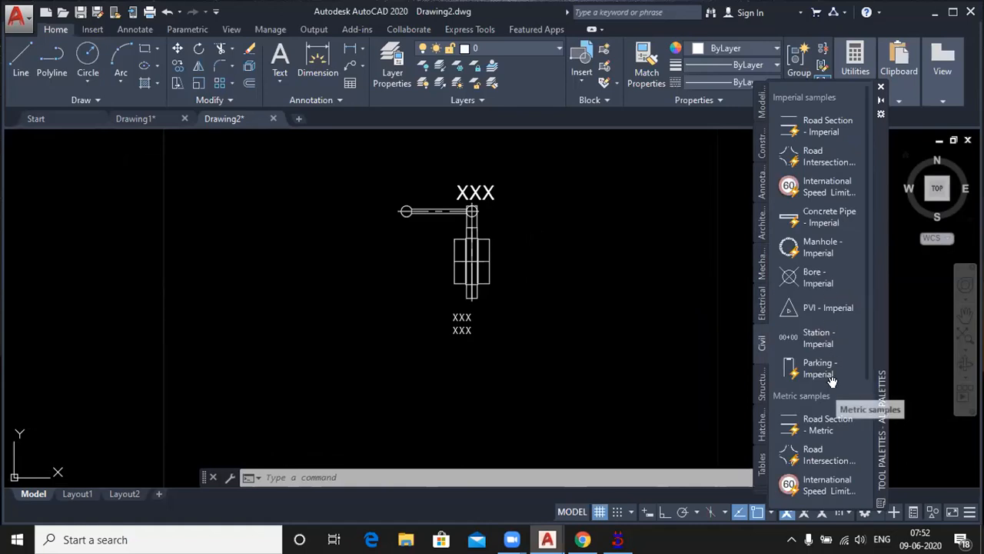